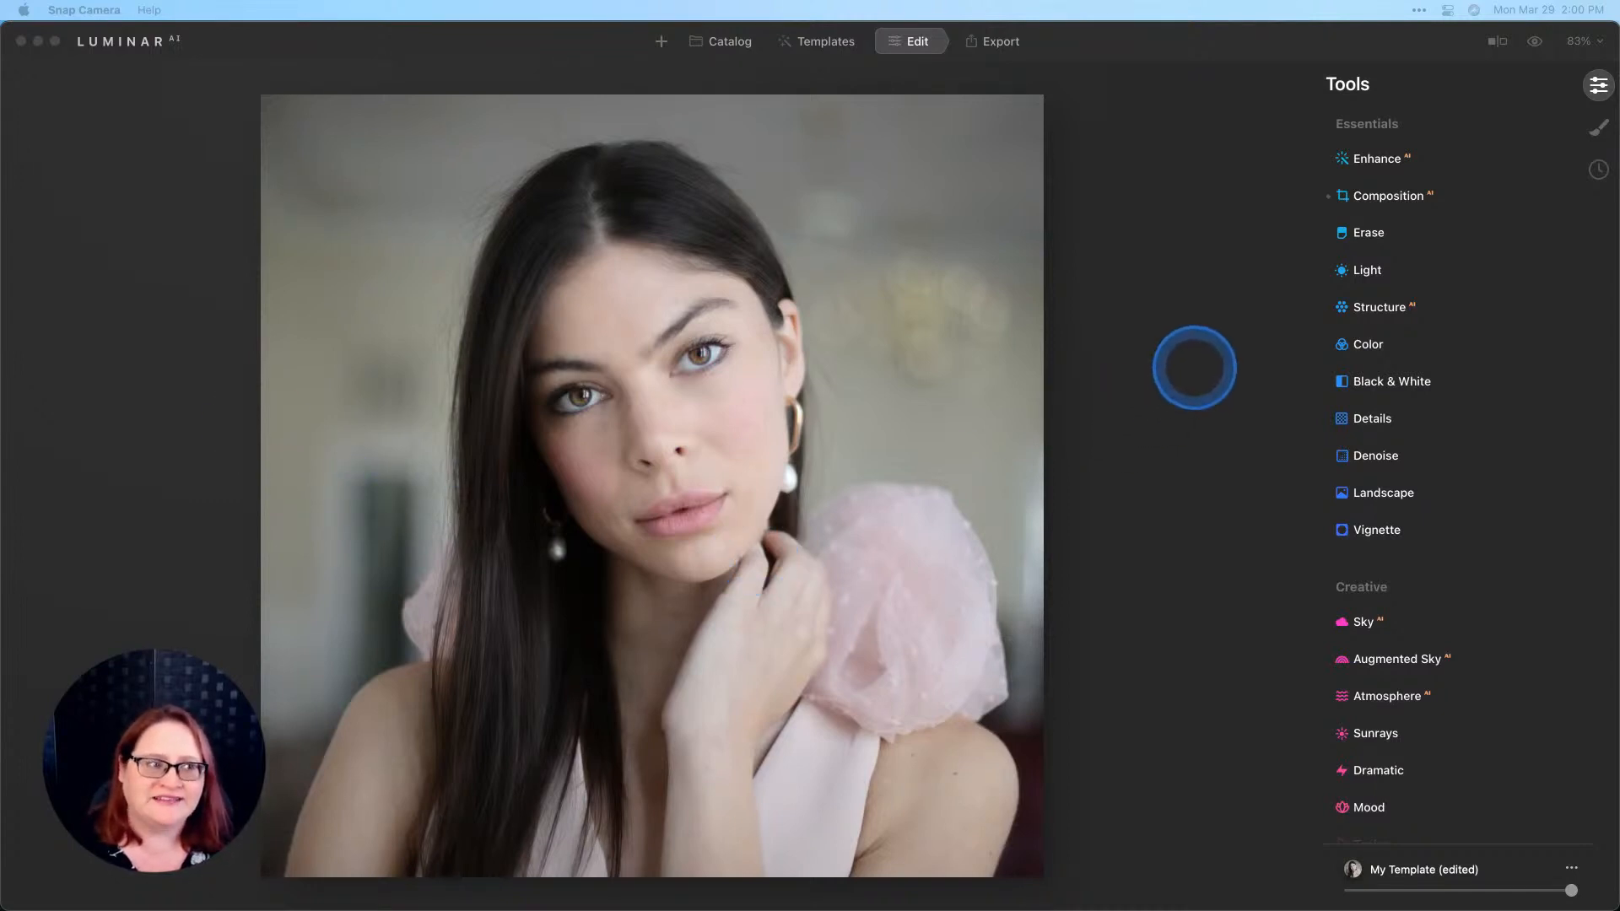
Step: Compare the edited portrait with its unedited version and revert all of its adjustments to the original
left_click(1535, 43)
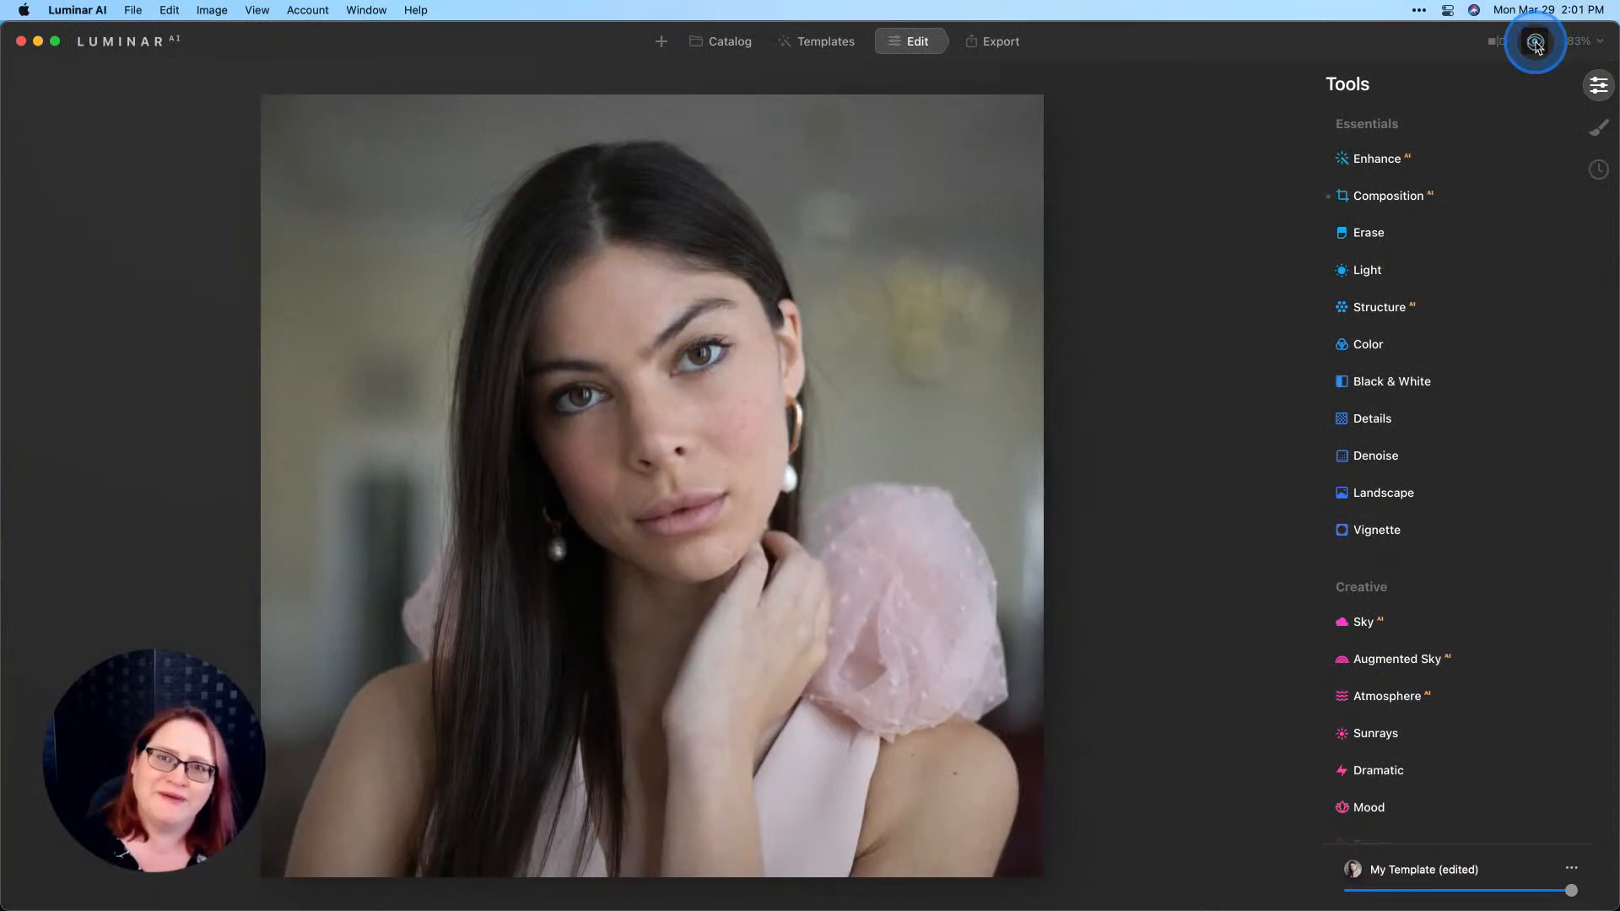
left_click(1535, 42)
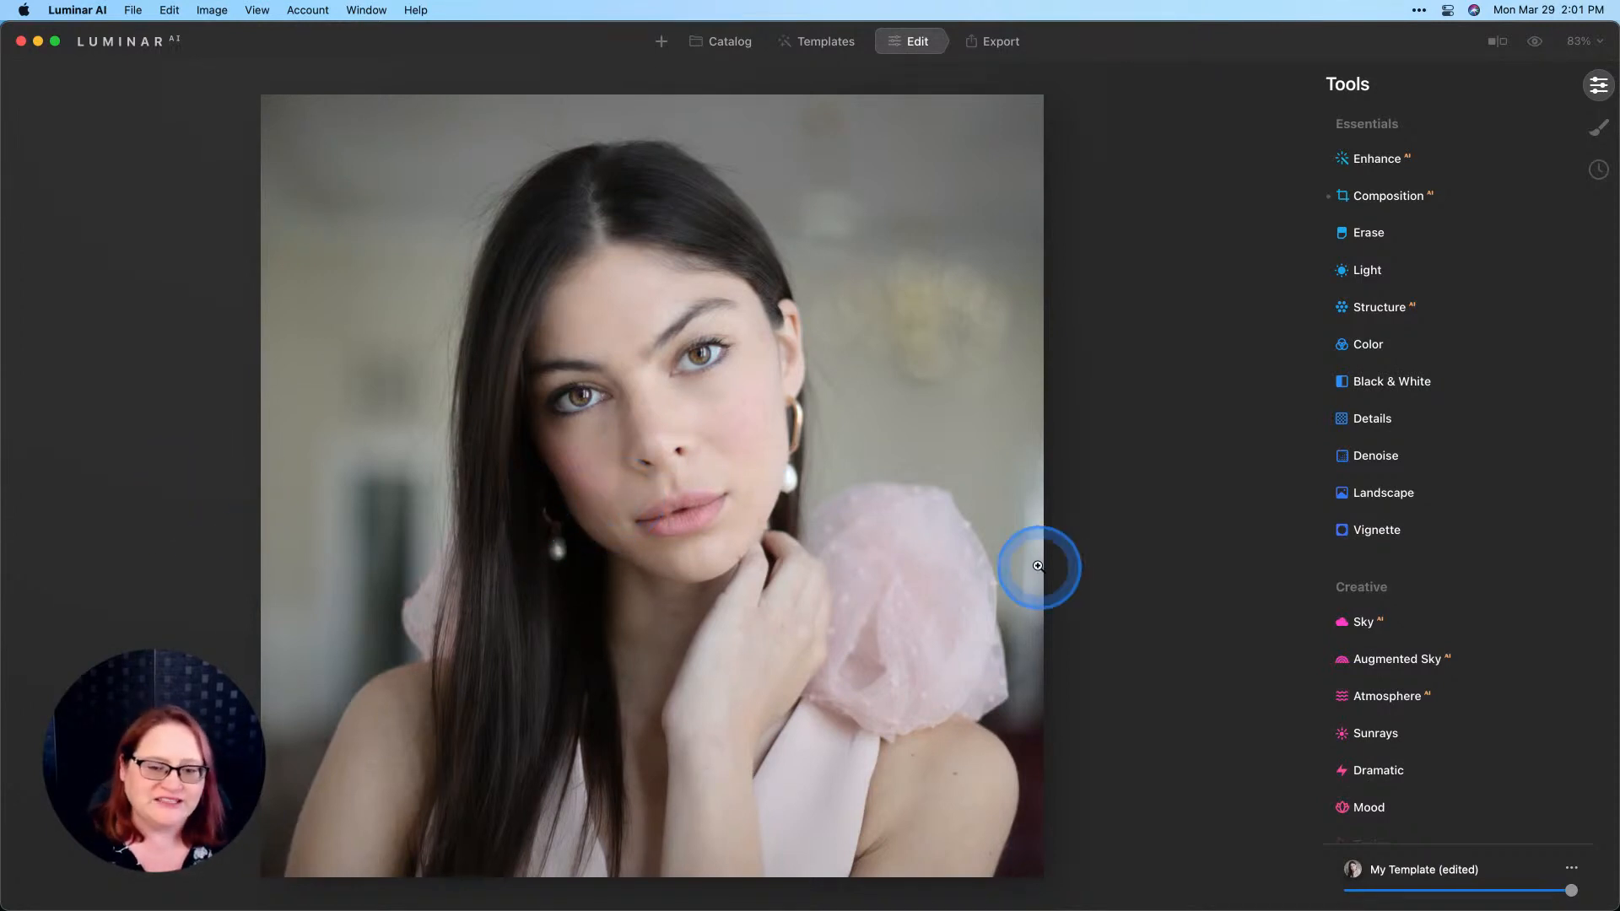
right_click(797, 267)
mouse_move(847, 337)
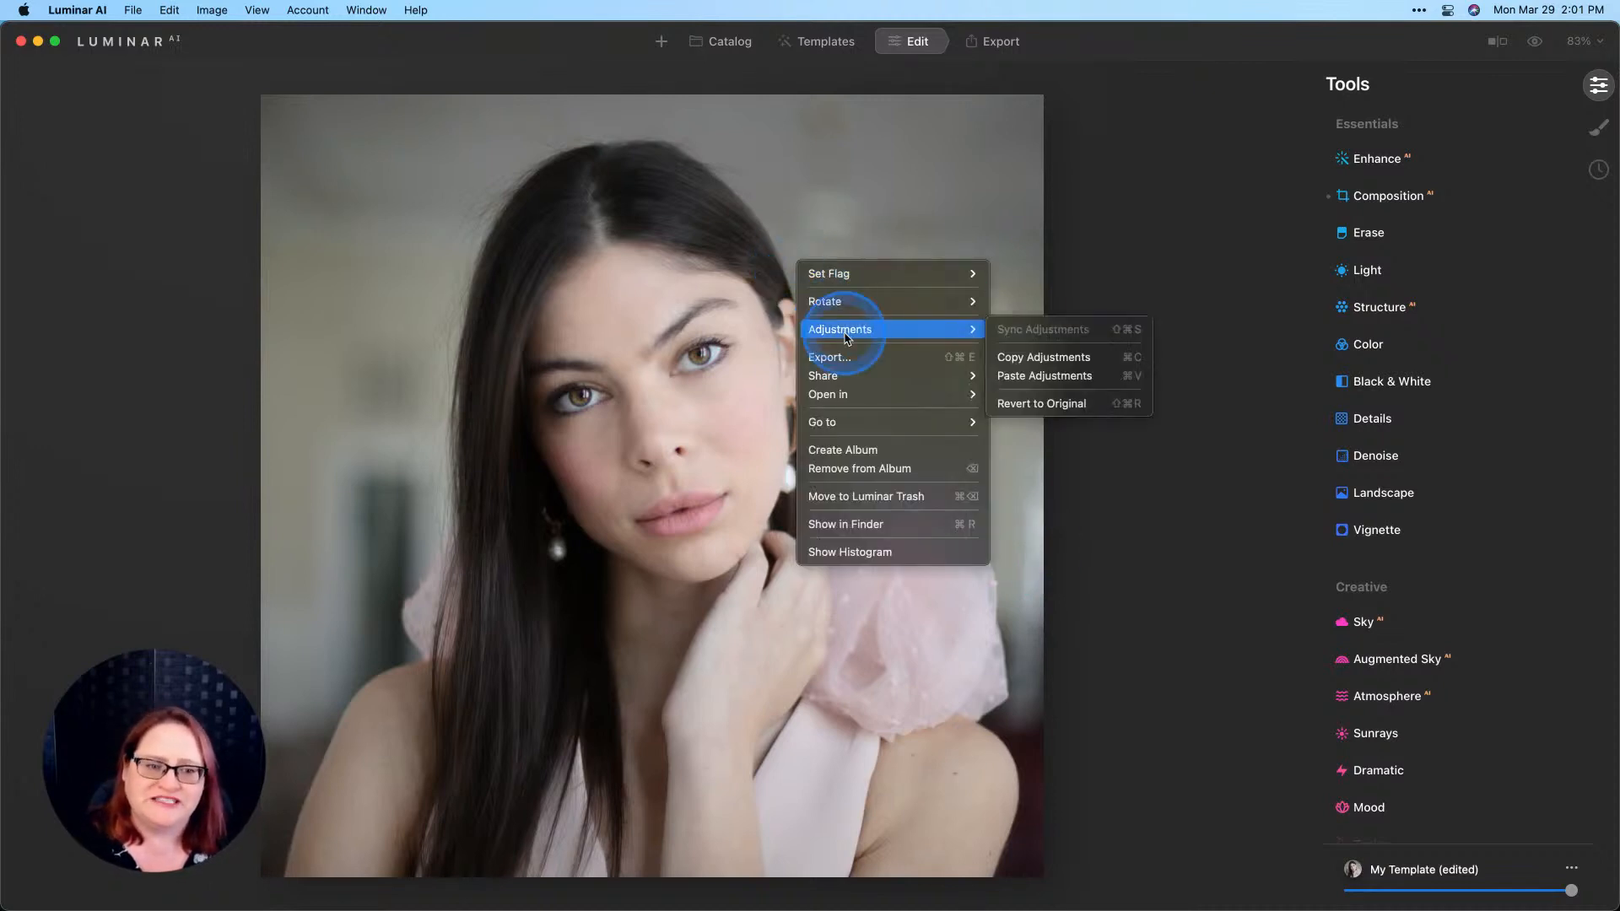
left_click(1043, 404)
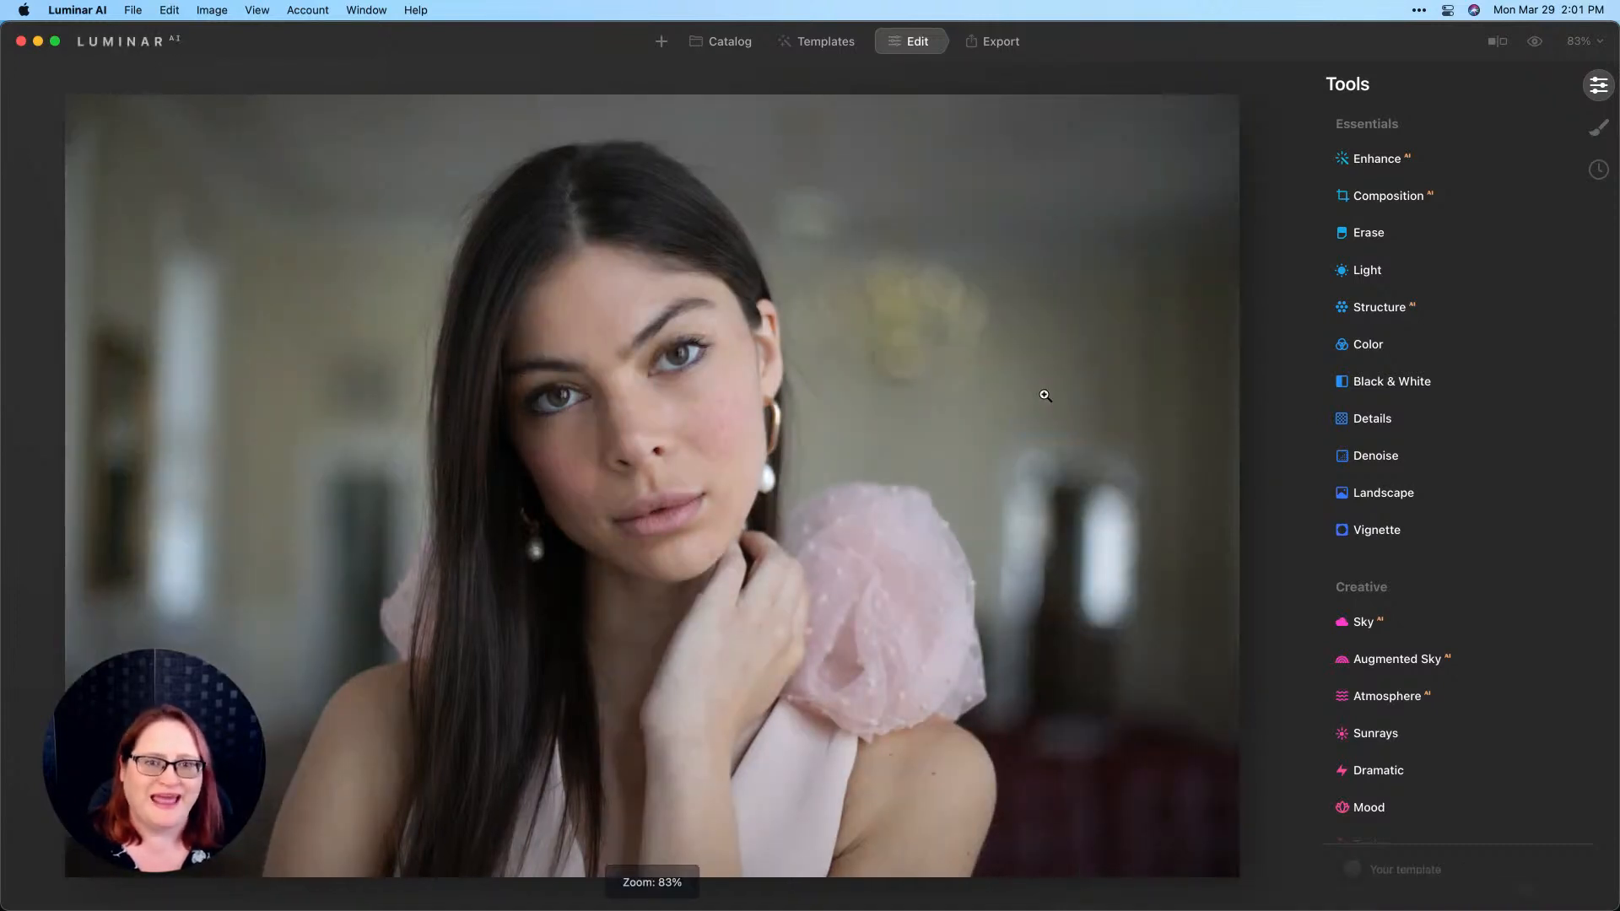
left_click(1080, 348)
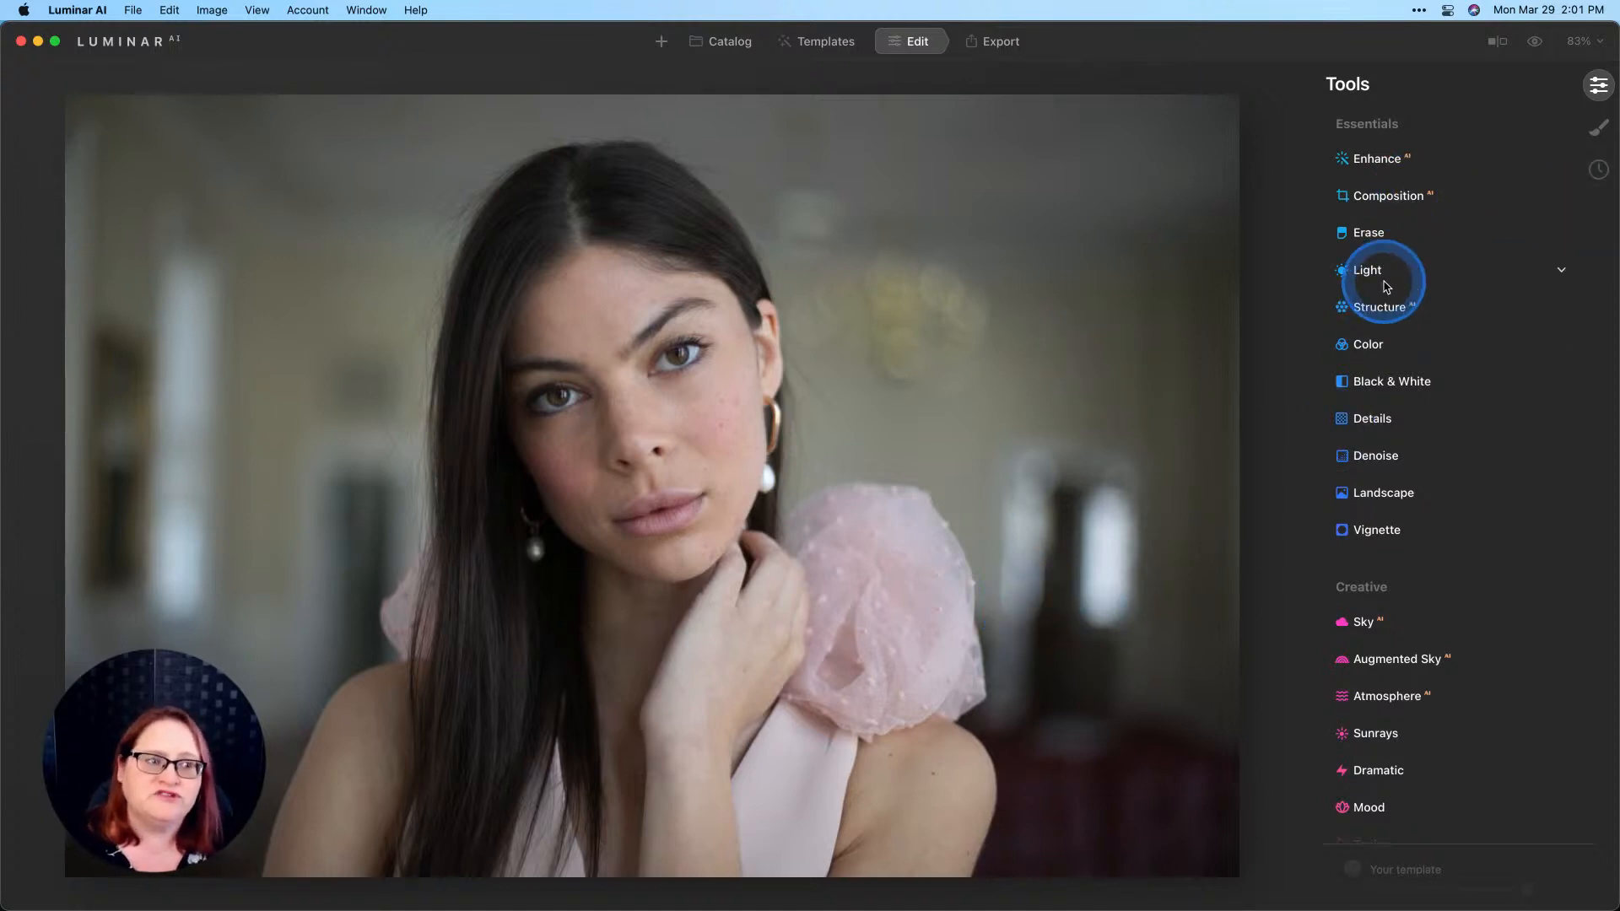
Step: Crop the portrait to a 1:1 (Square) ratio, shifting the photo slightly right within the frame, and apply the crop
left_click(1393, 196)
left_click(1435, 290)
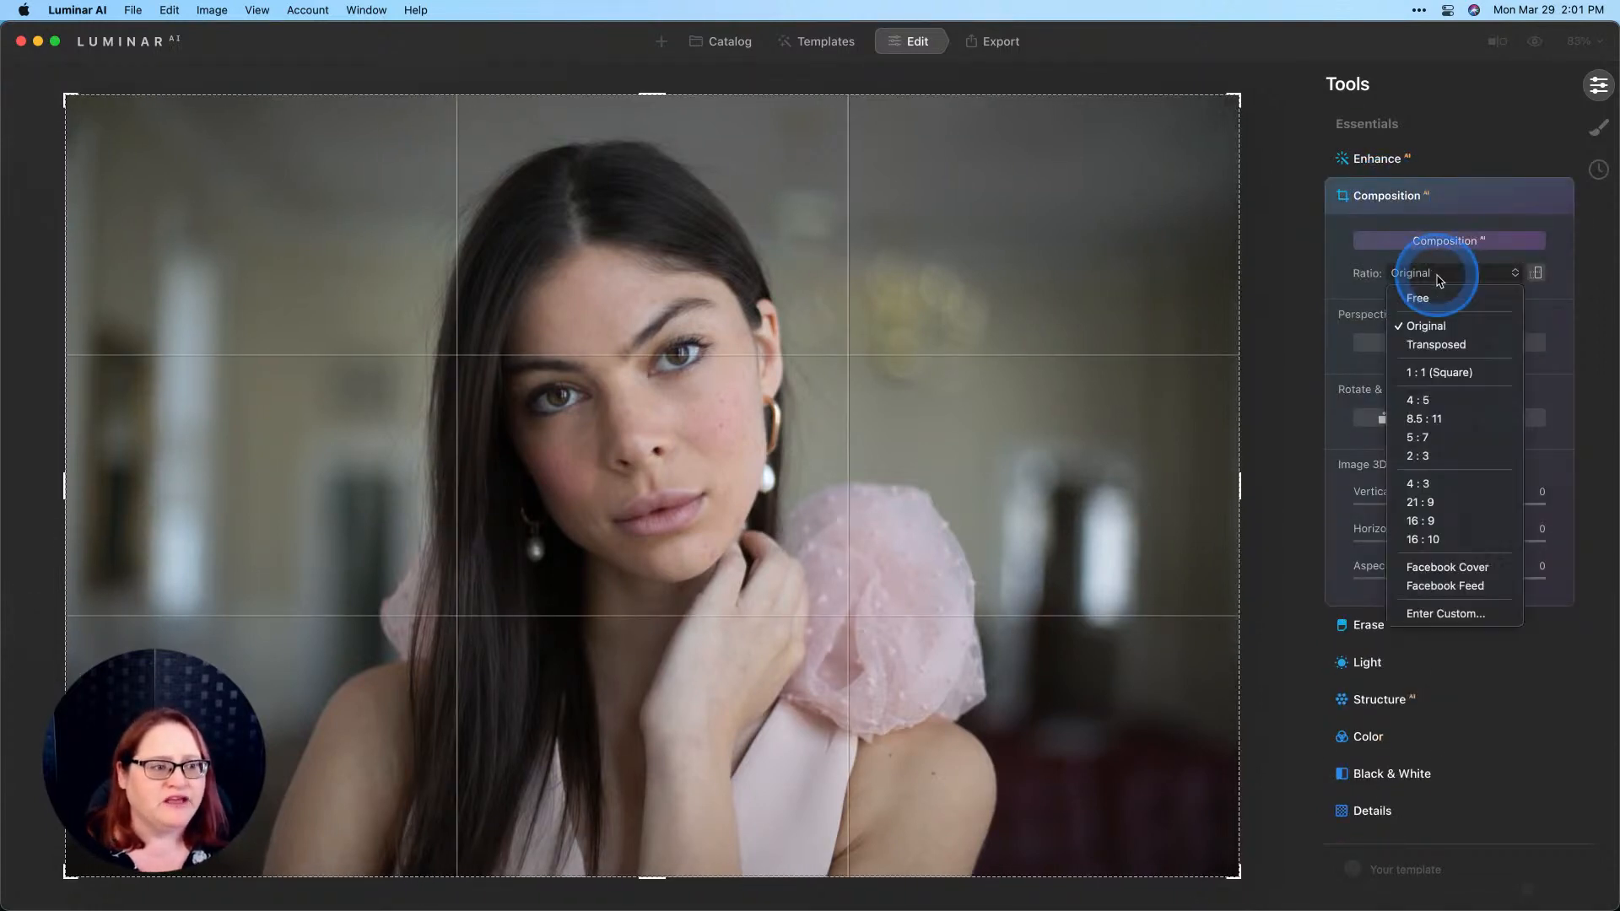
left_click(1436, 374)
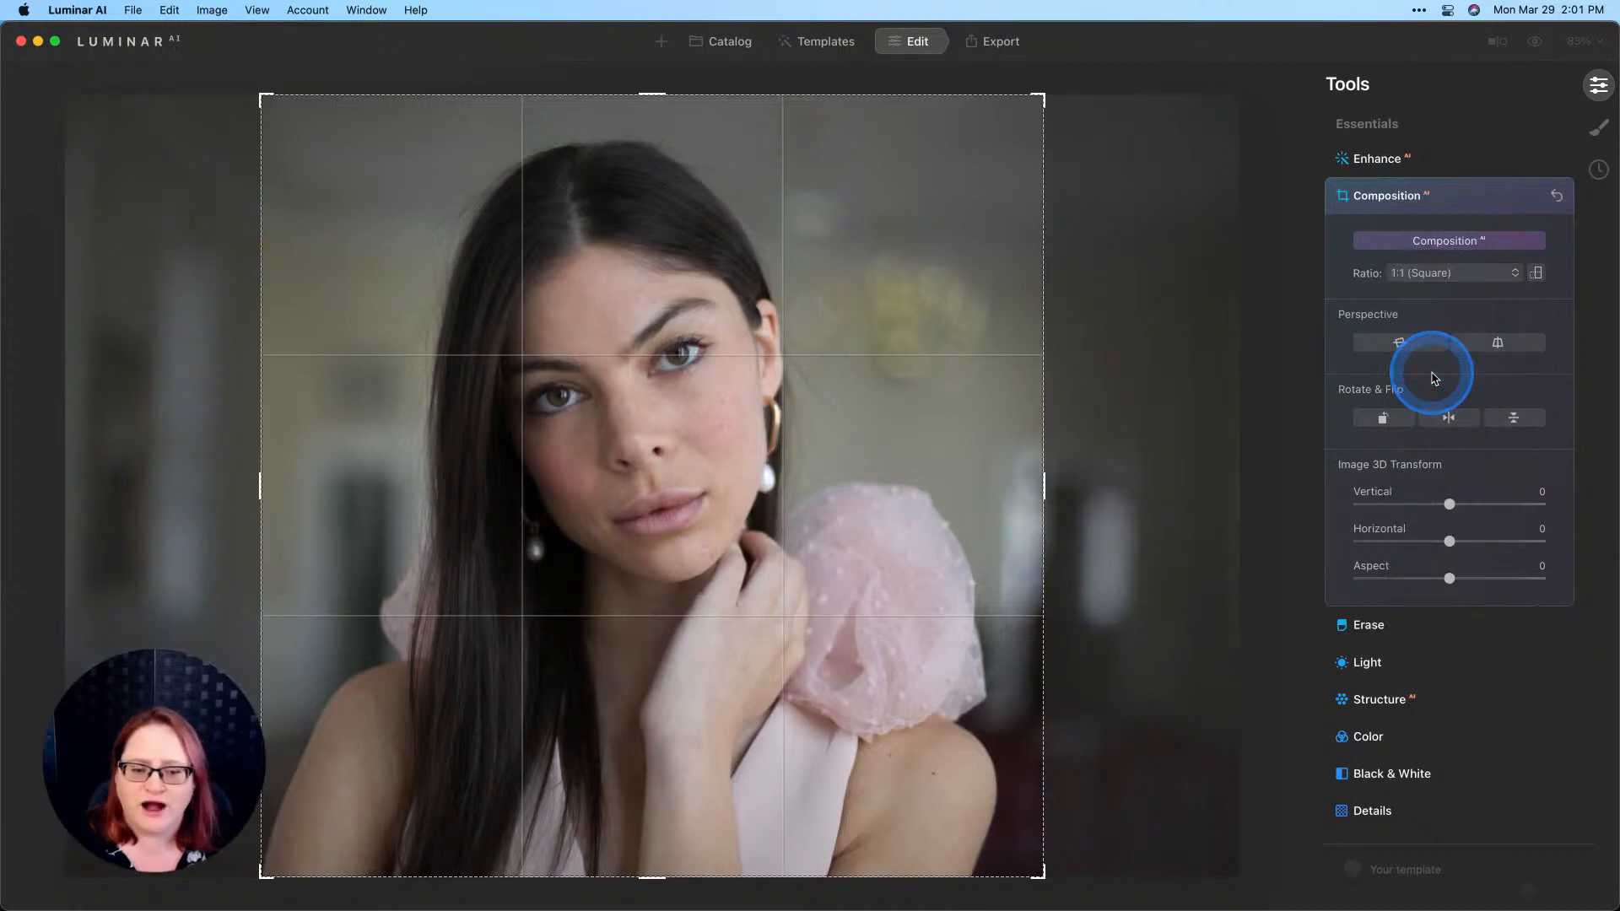
mouse_move(943, 407)
left_mouse_down()
mouse_move(967, 398)
mouse_move(951, 395)
left_mouse_up()
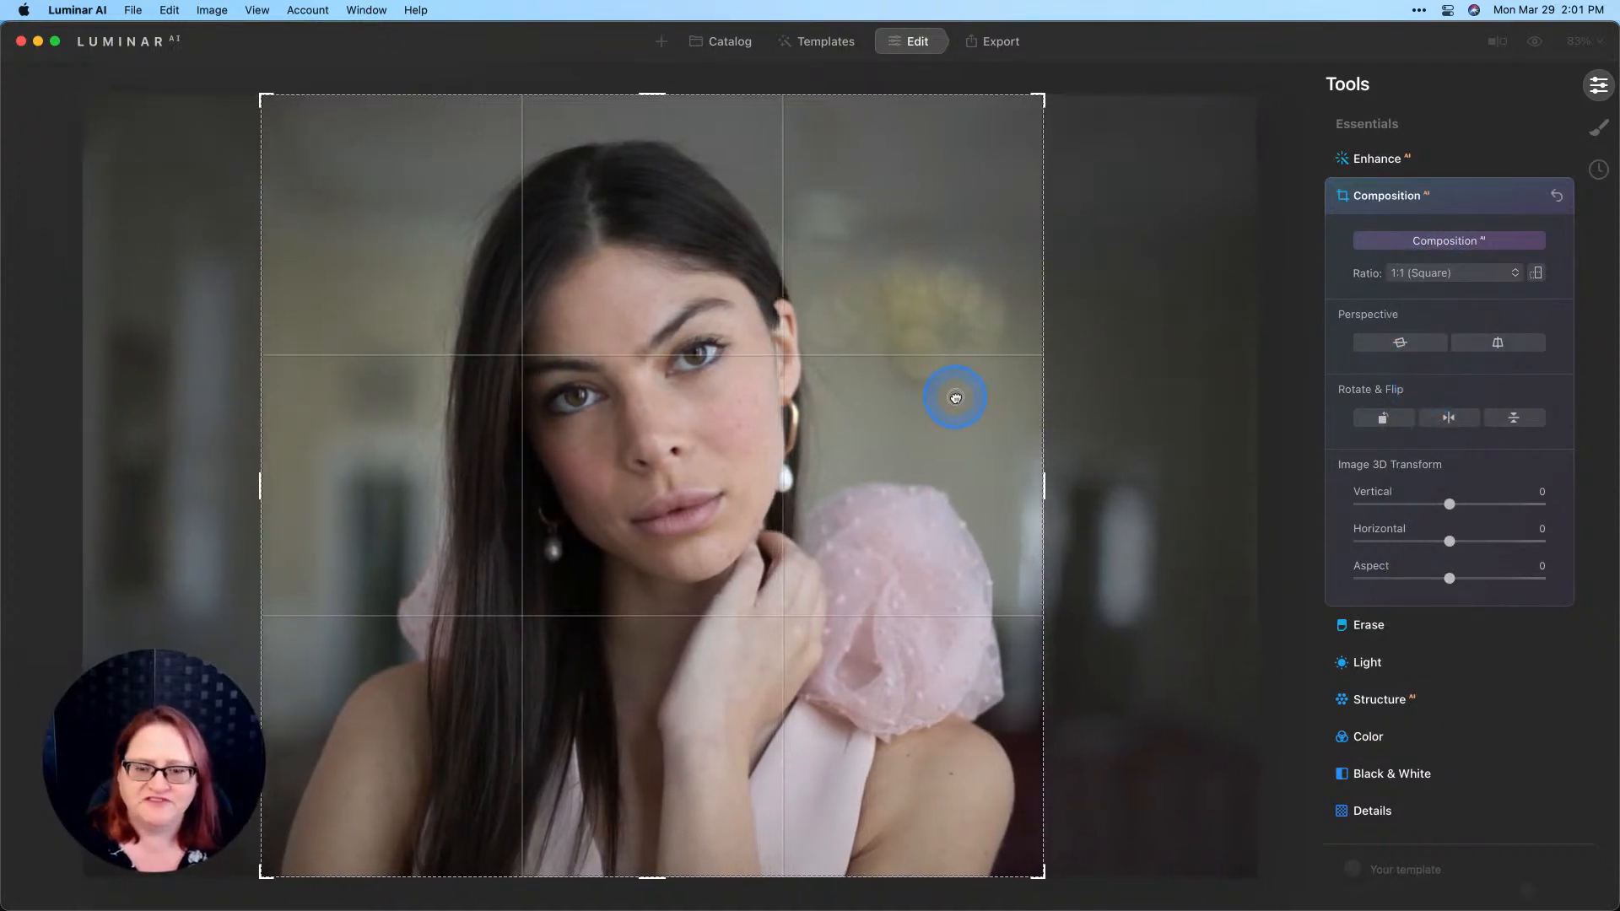
double_click(1031, 423)
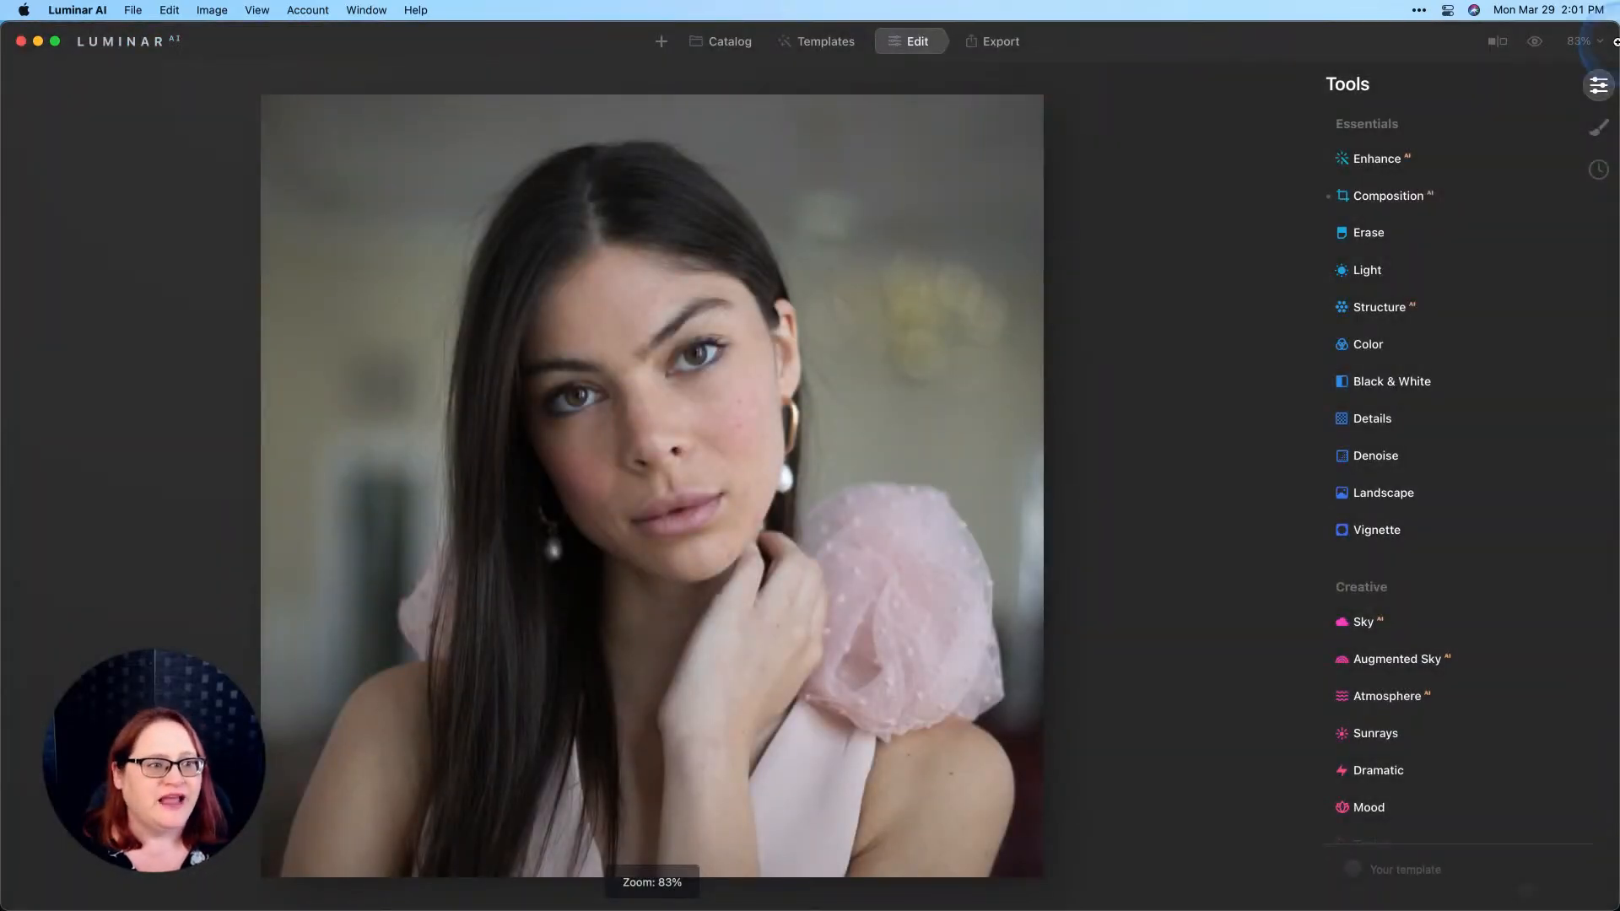
Step: Set the Accent AI amount in the Enhance AI tool to 20
left_click(1384, 159)
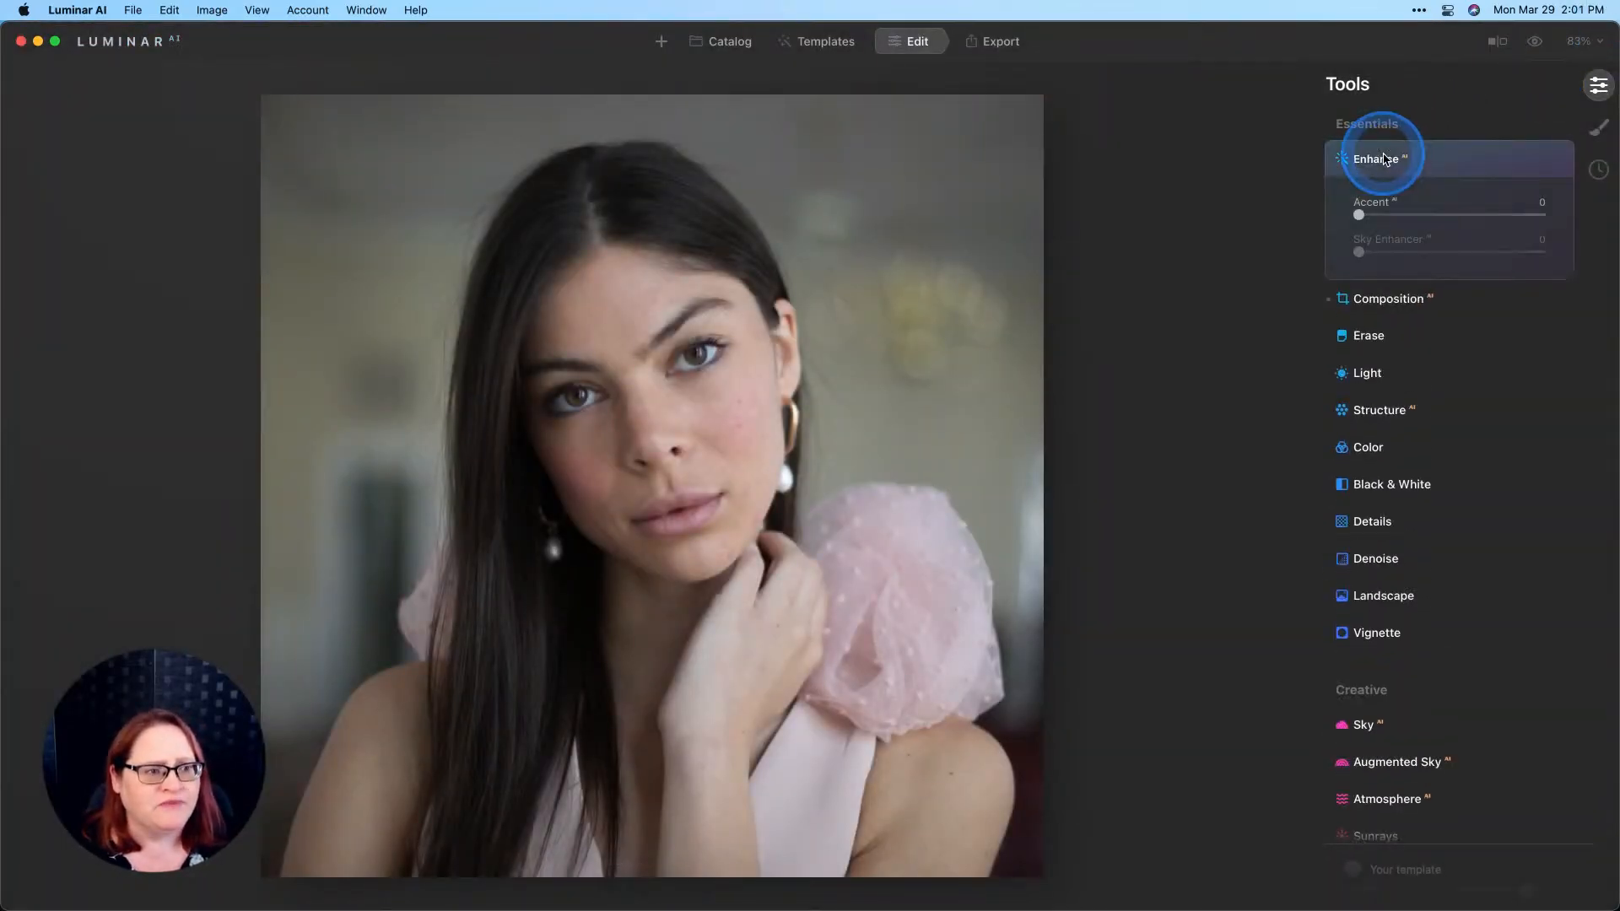
left_click_drag(1359, 215, 1403, 220)
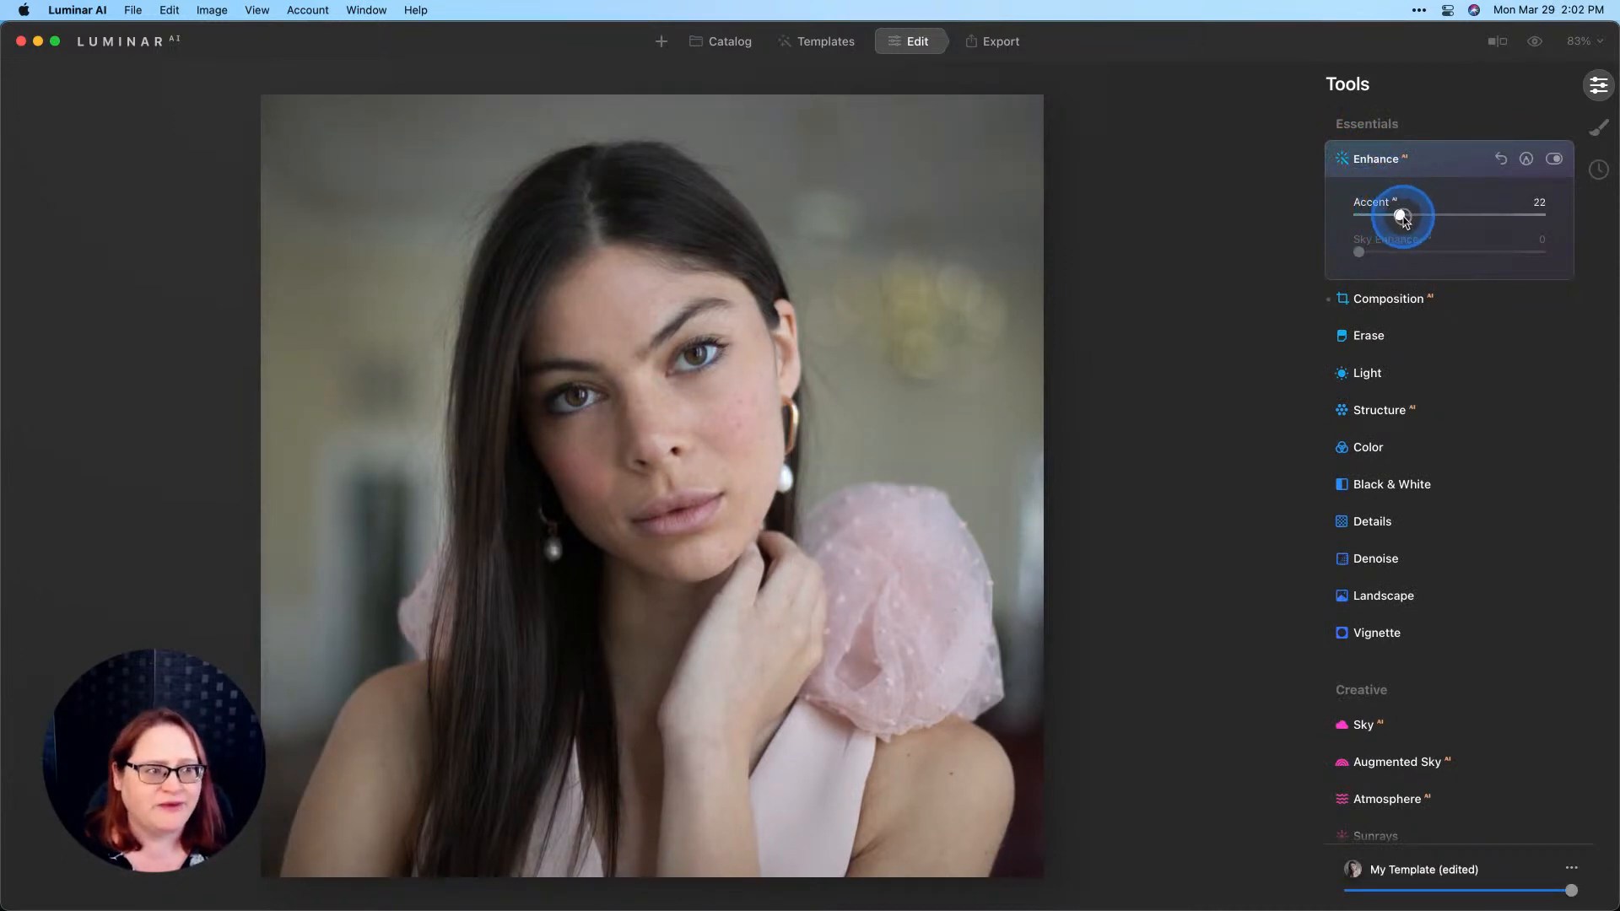
left_click_drag(1401, 221, 1397, 220)
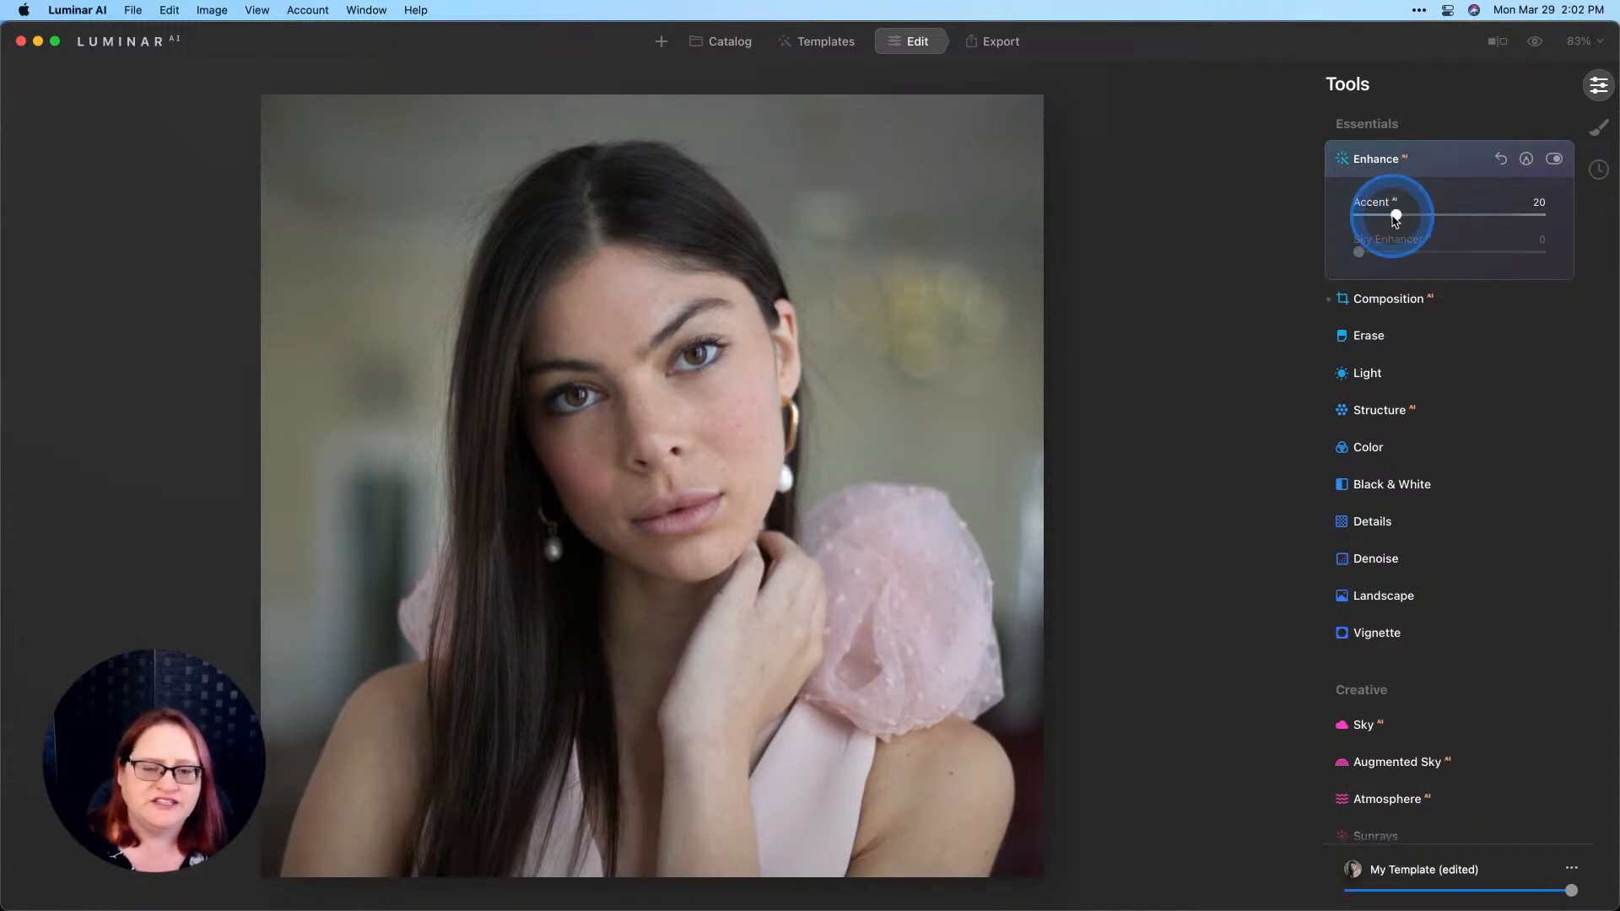
Step: Brighten the woman's face by setting Face Light to 15 in the Face AI tool
scroll(1395, 221, "down", 15)
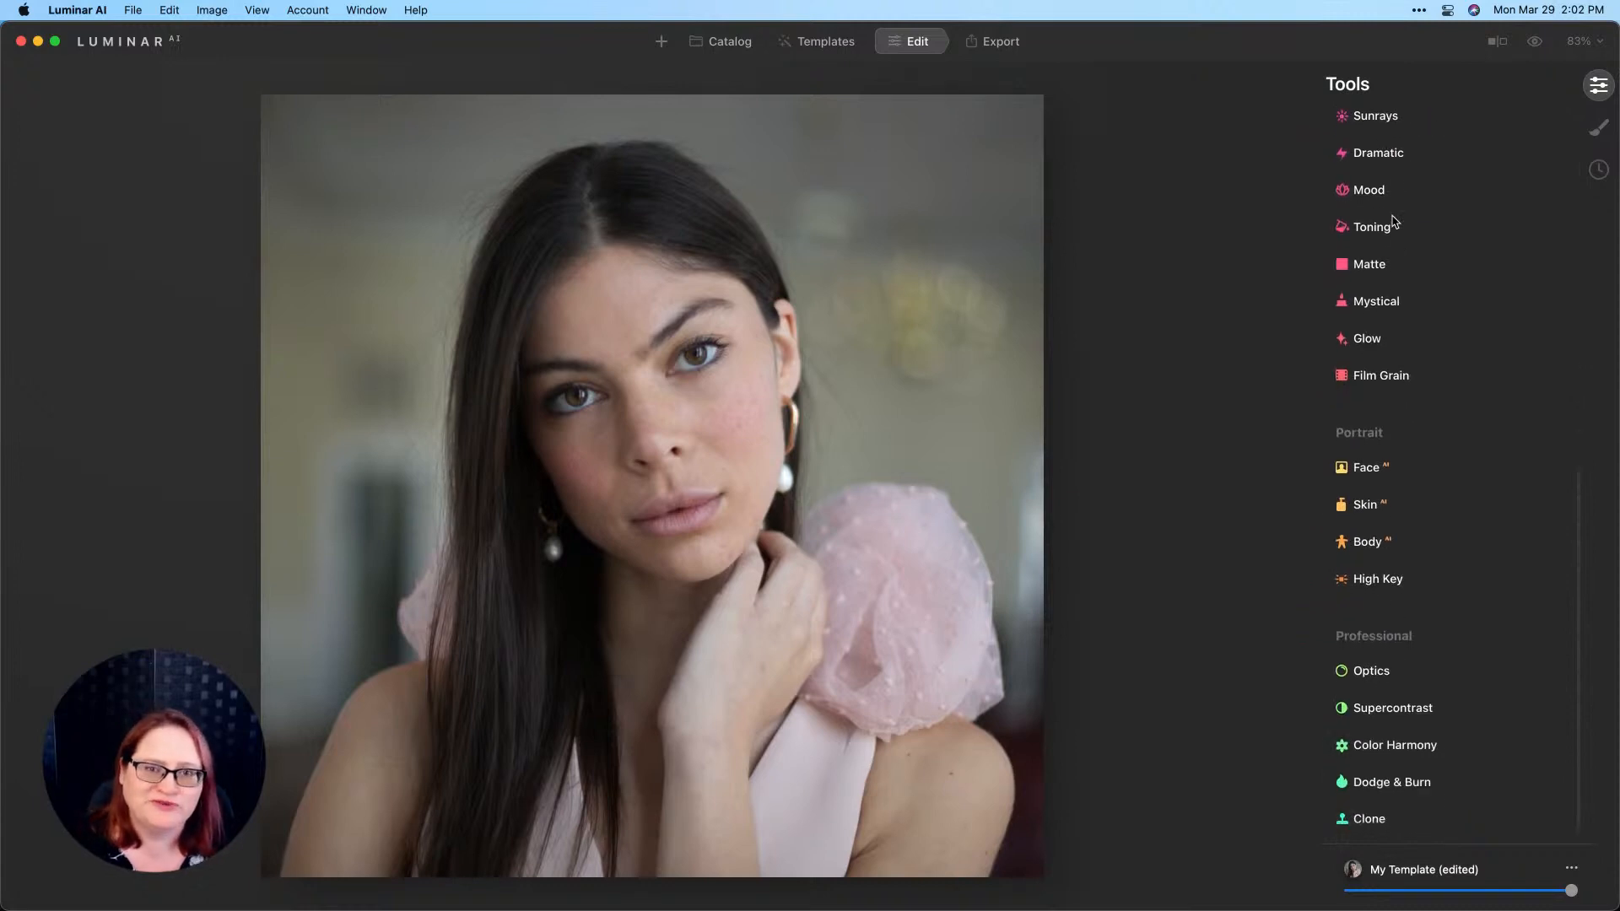
left_click(1407, 428)
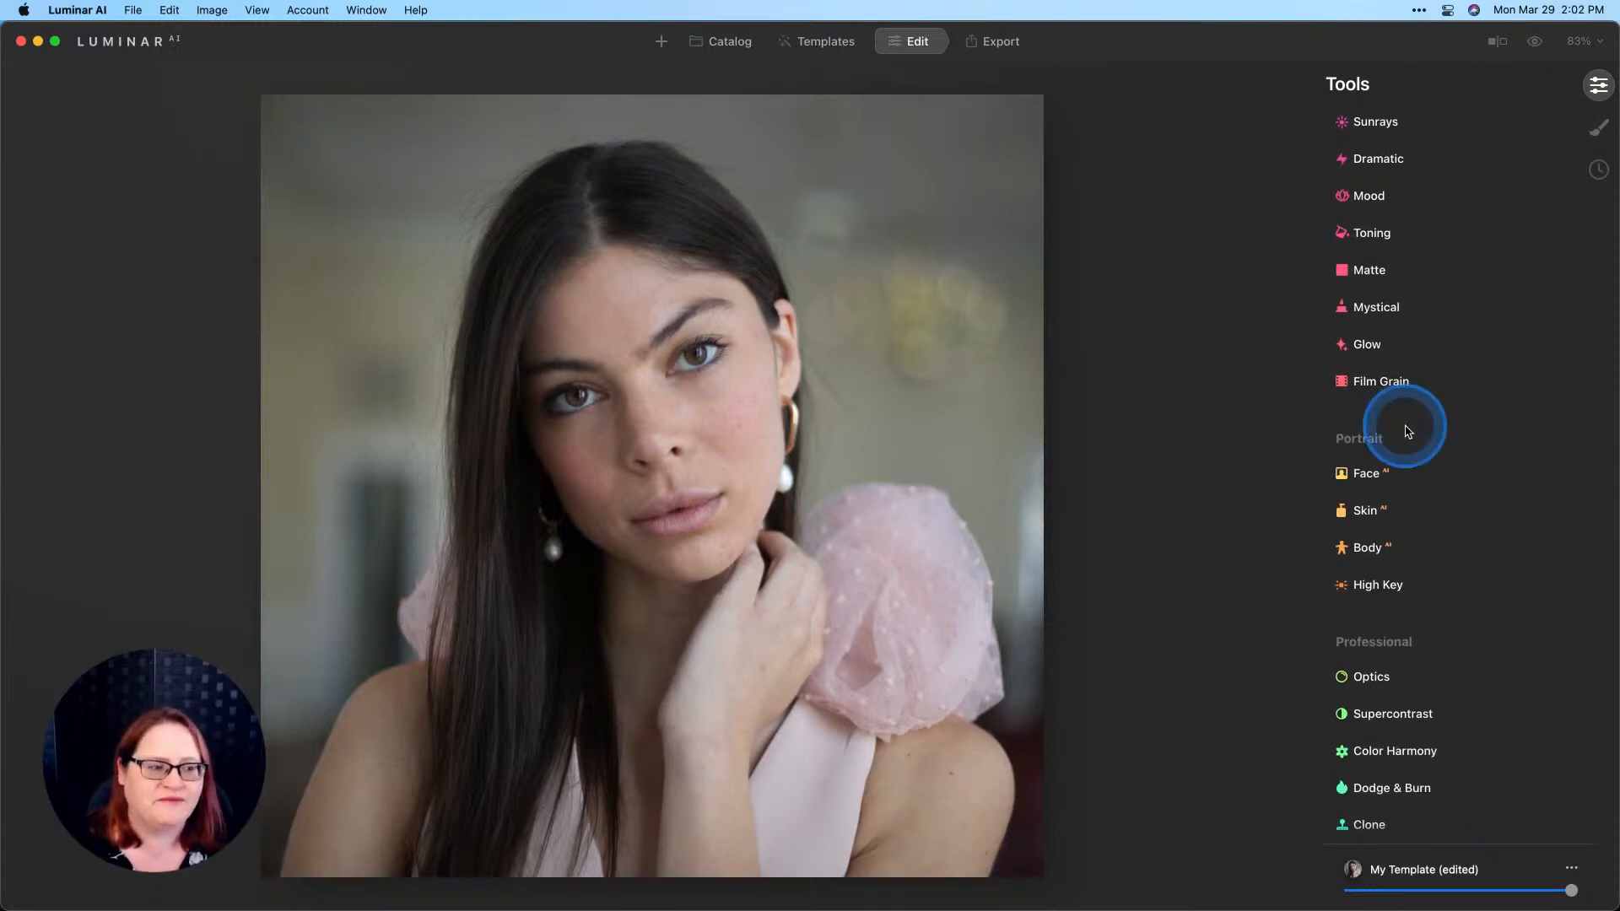
left_click(1379, 473)
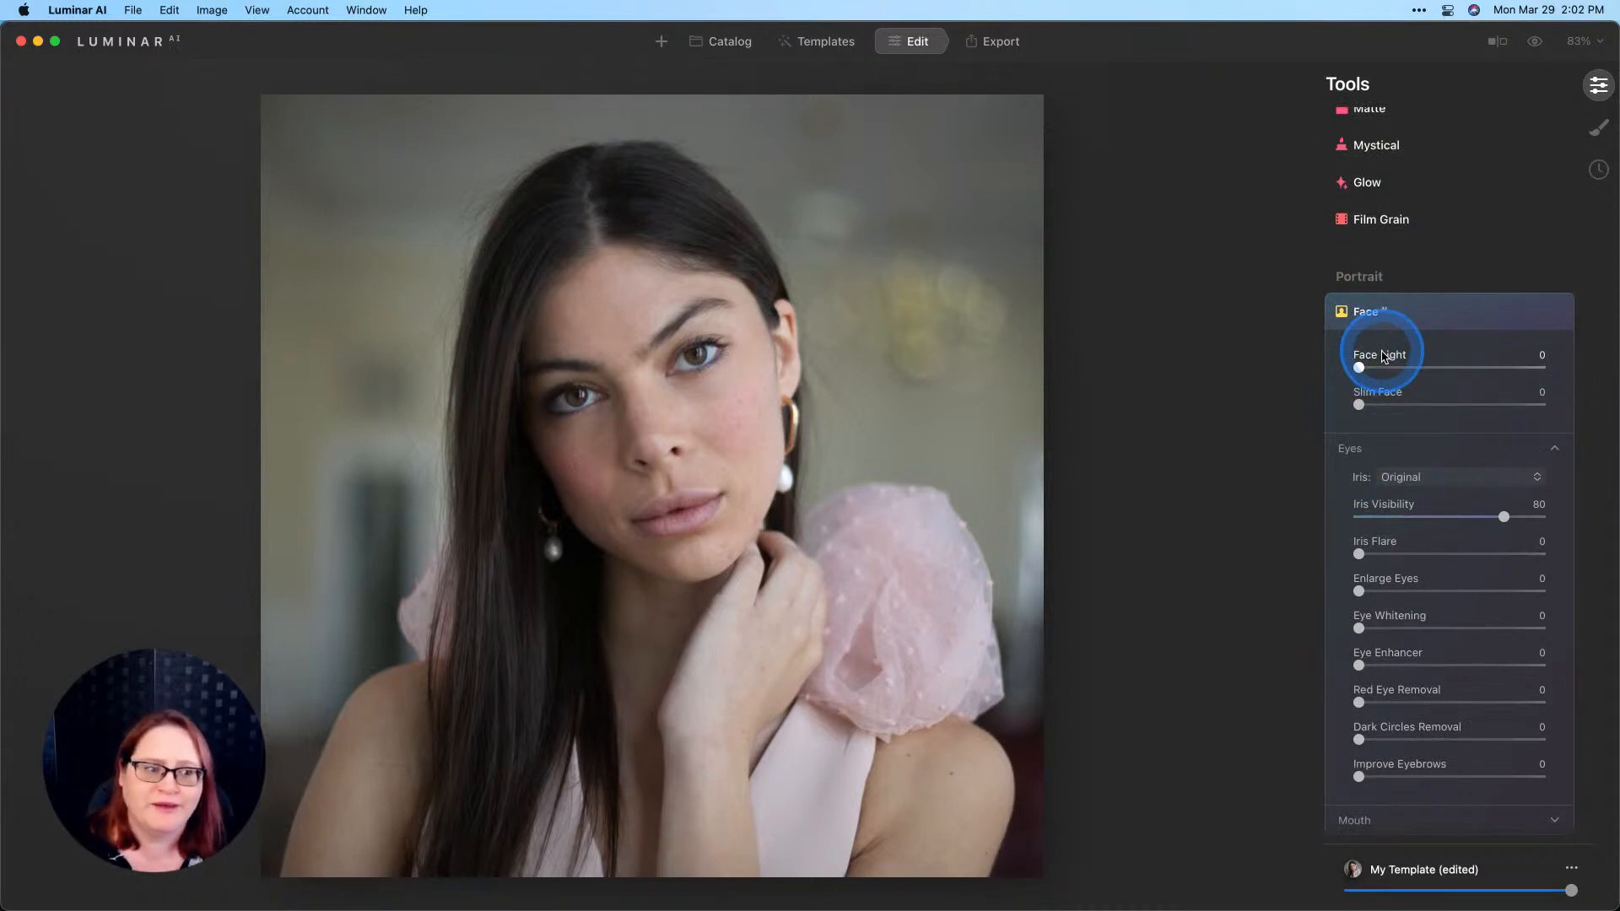
left_click_drag(1359, 368, 1389, 369)
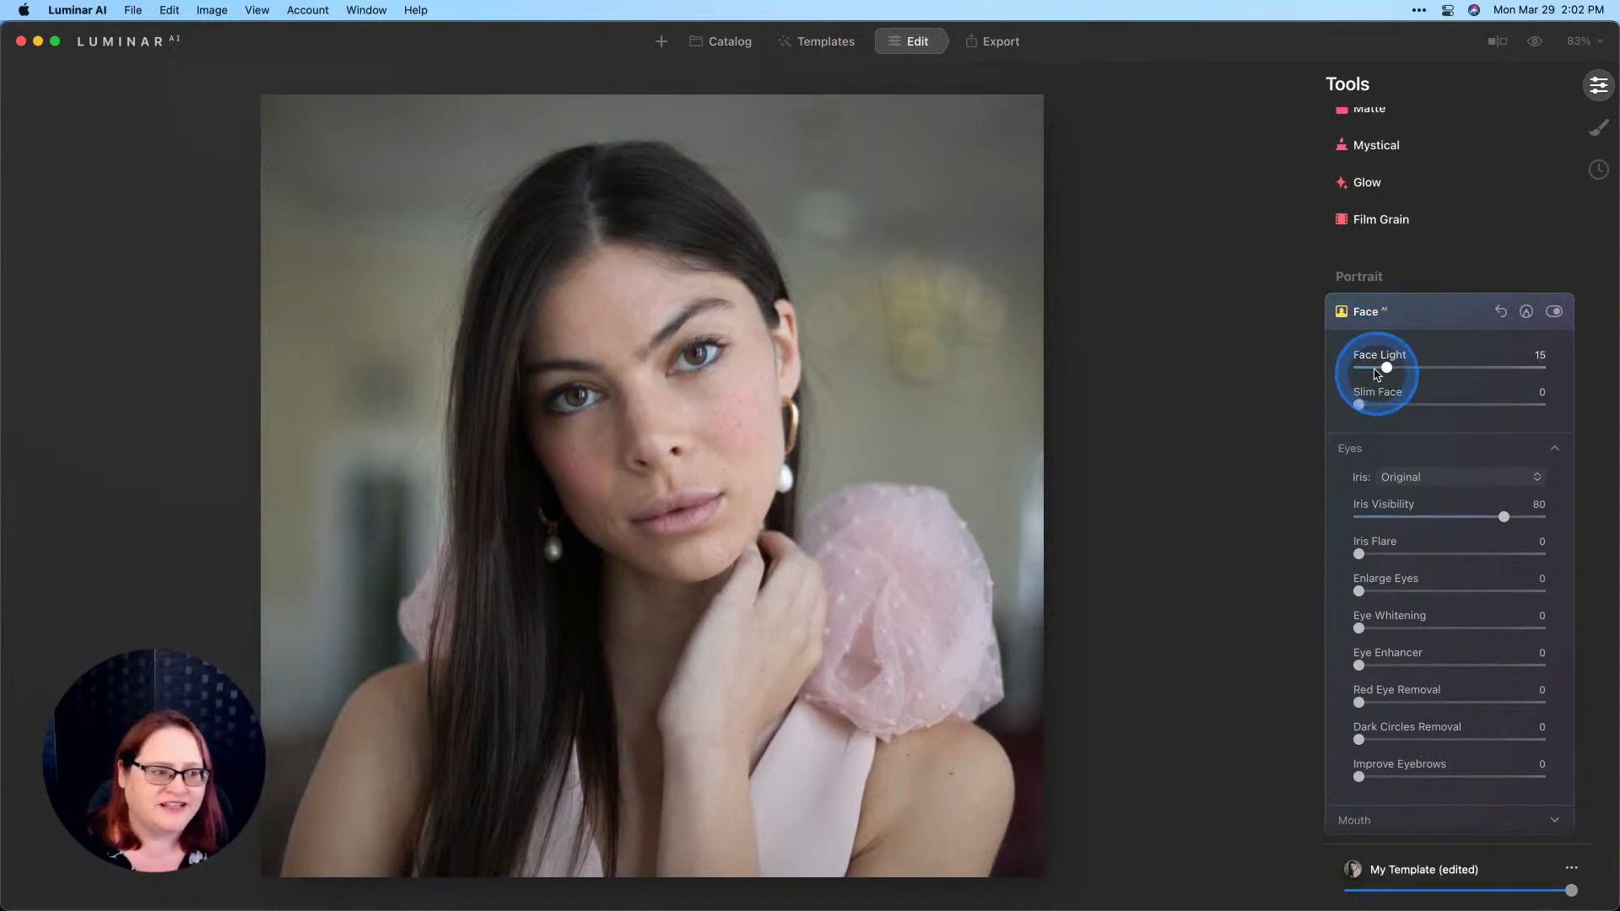
Step: Keep the original iris colour and set Iris Visibility to 77 and Iris Flare to 45 for the eyes
scroll(1360, 481, "down", 3)
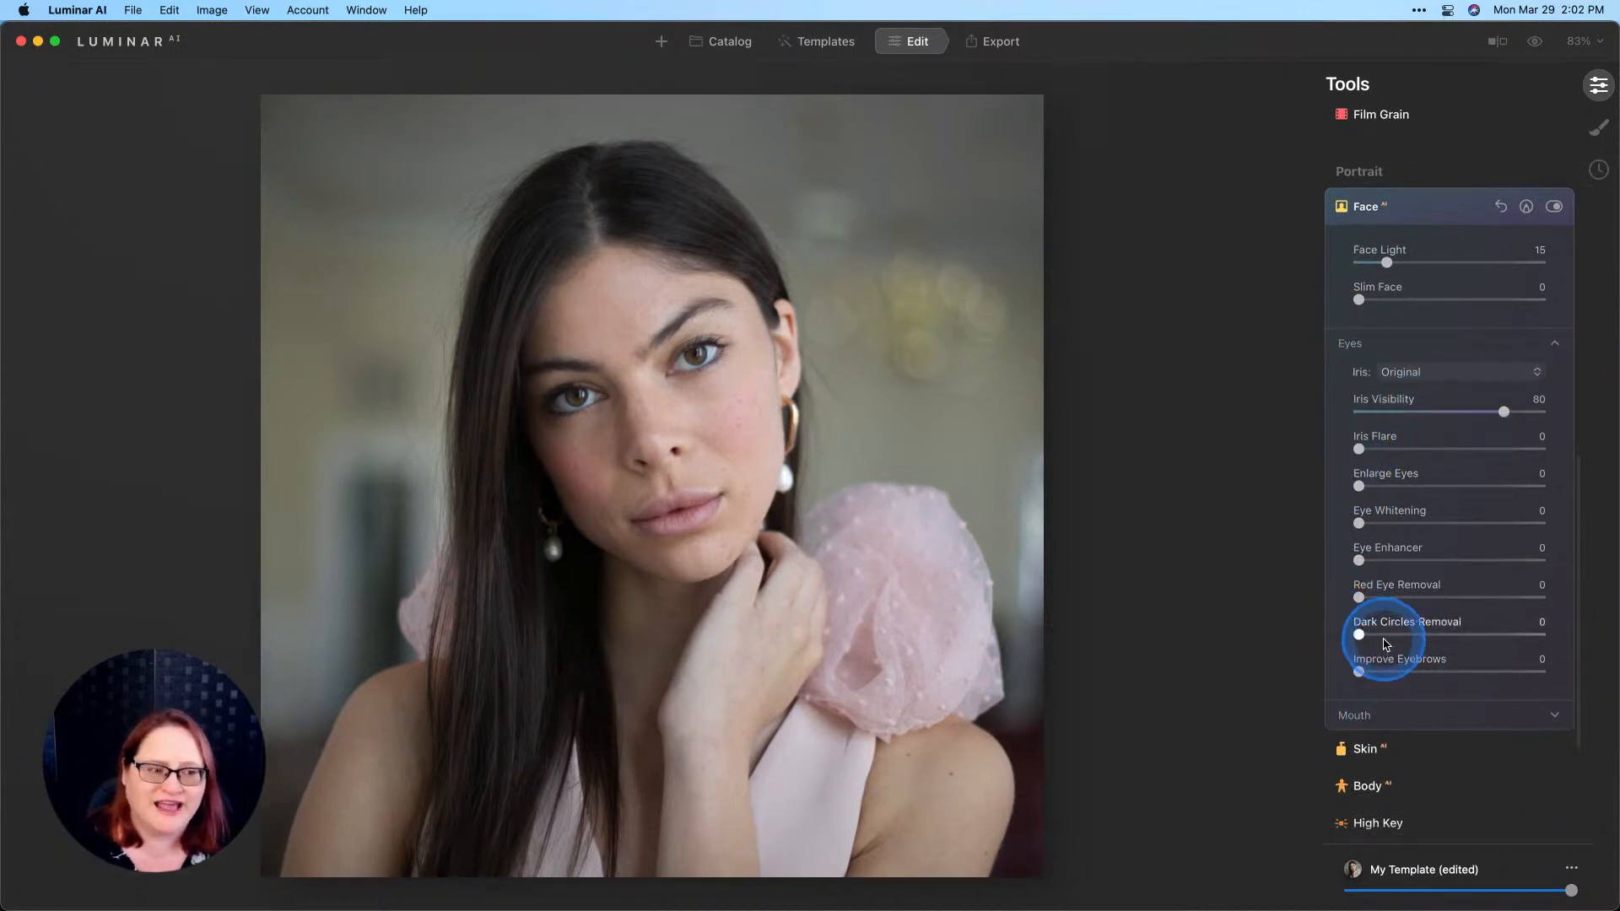
left_click(1449, 374)
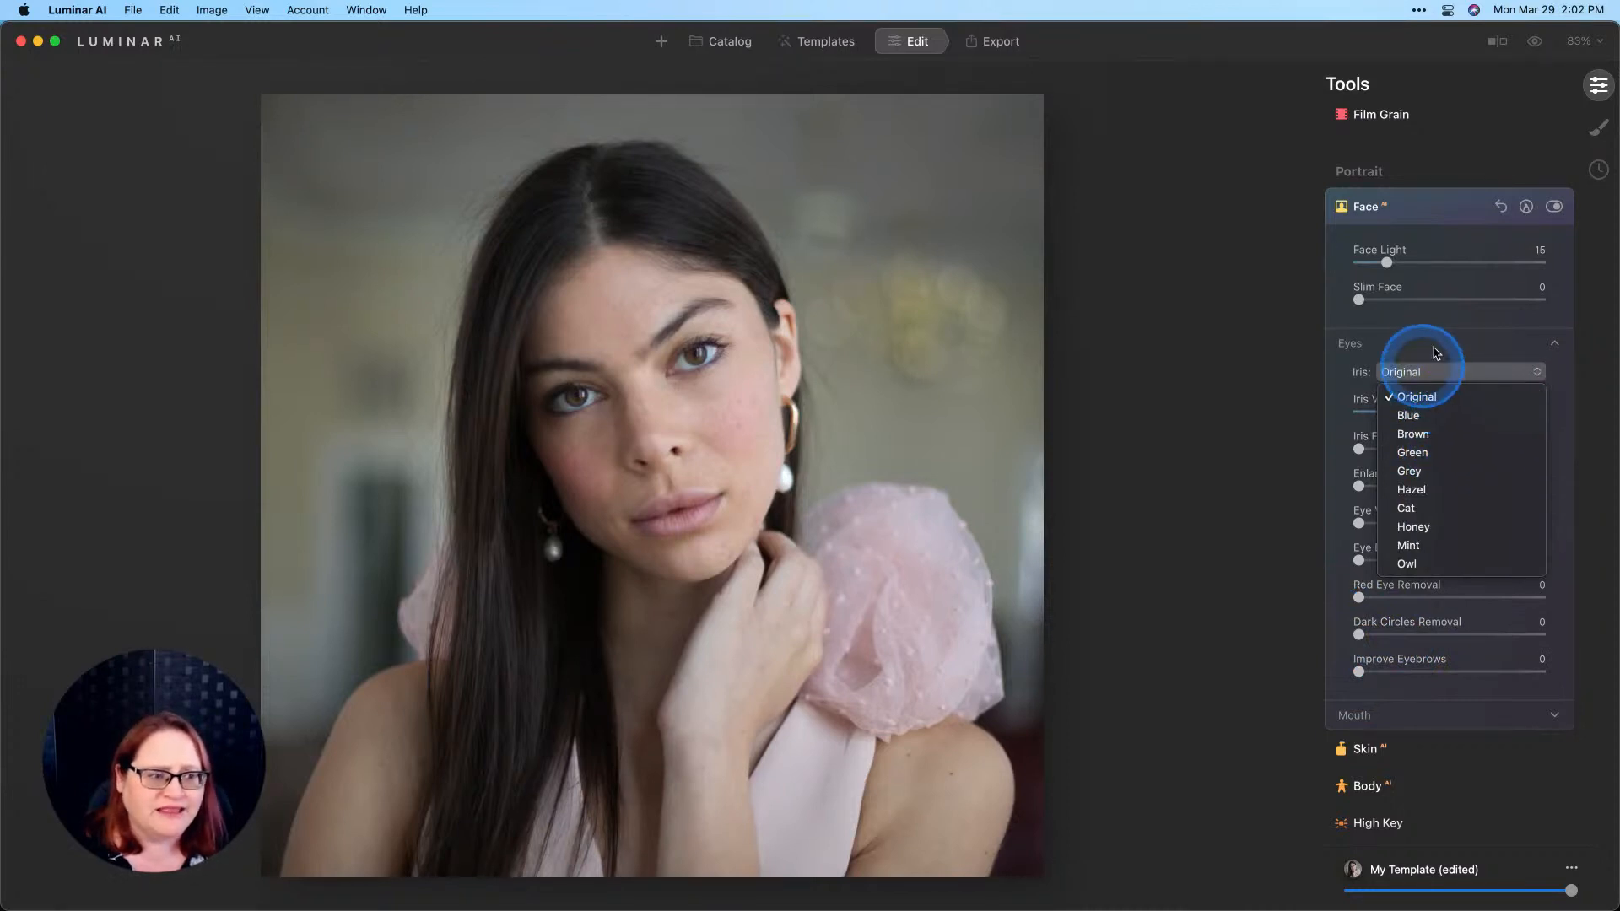
left_click(1439, 344)
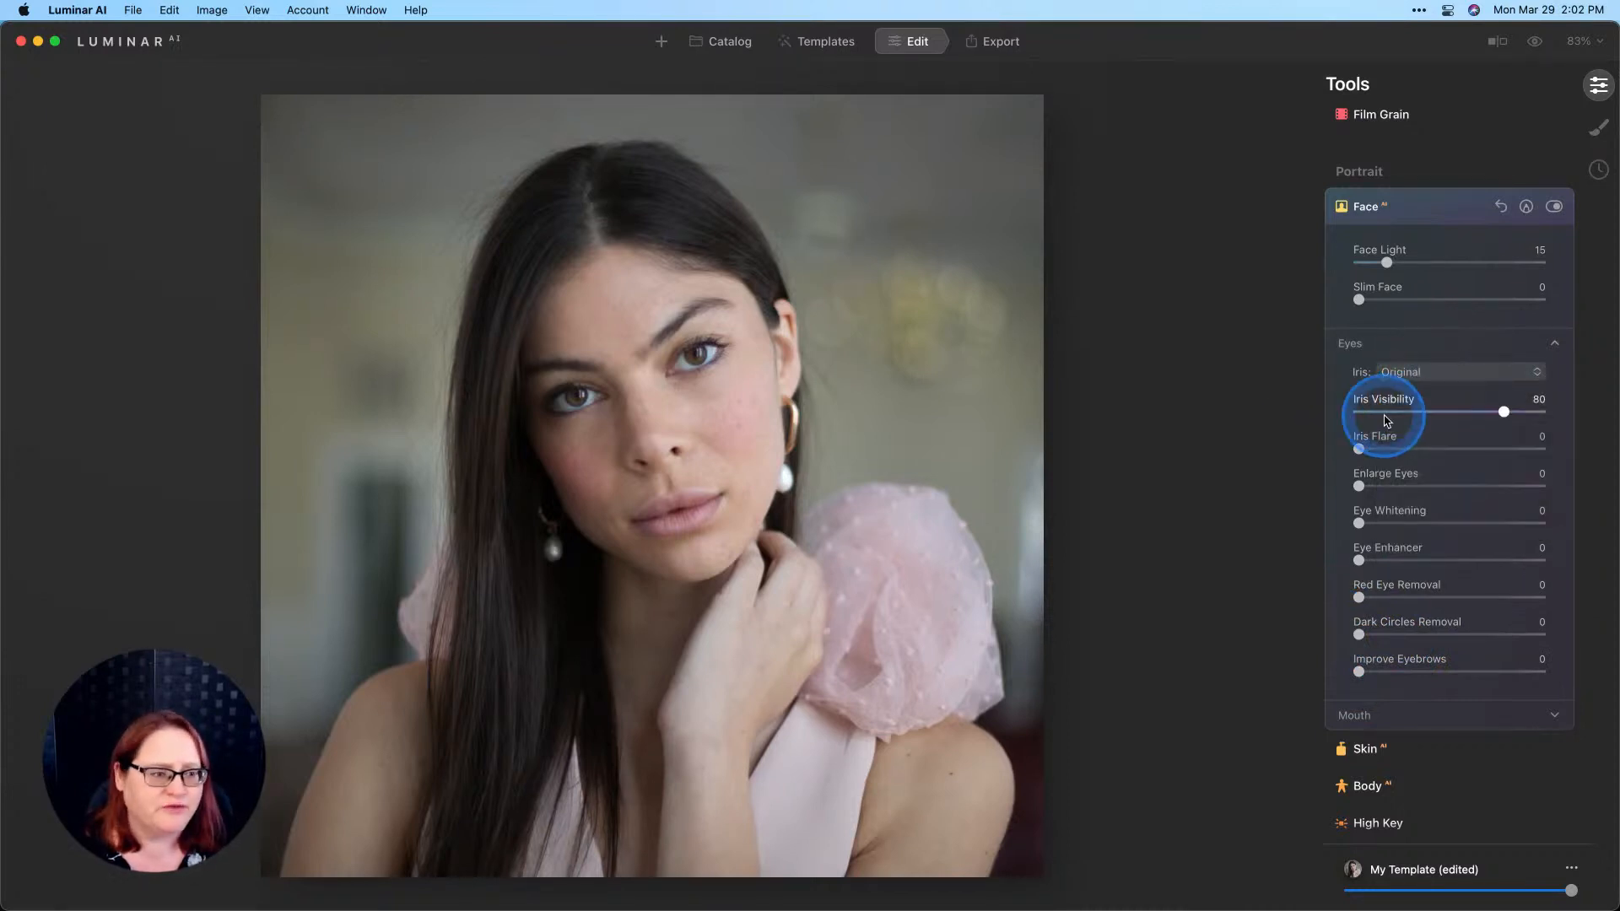
mouse_move(1501, 412)
left_mouse_down()
mouse_move(1401, 420)
mouse_move(1499, 412)
left_mouse_up()
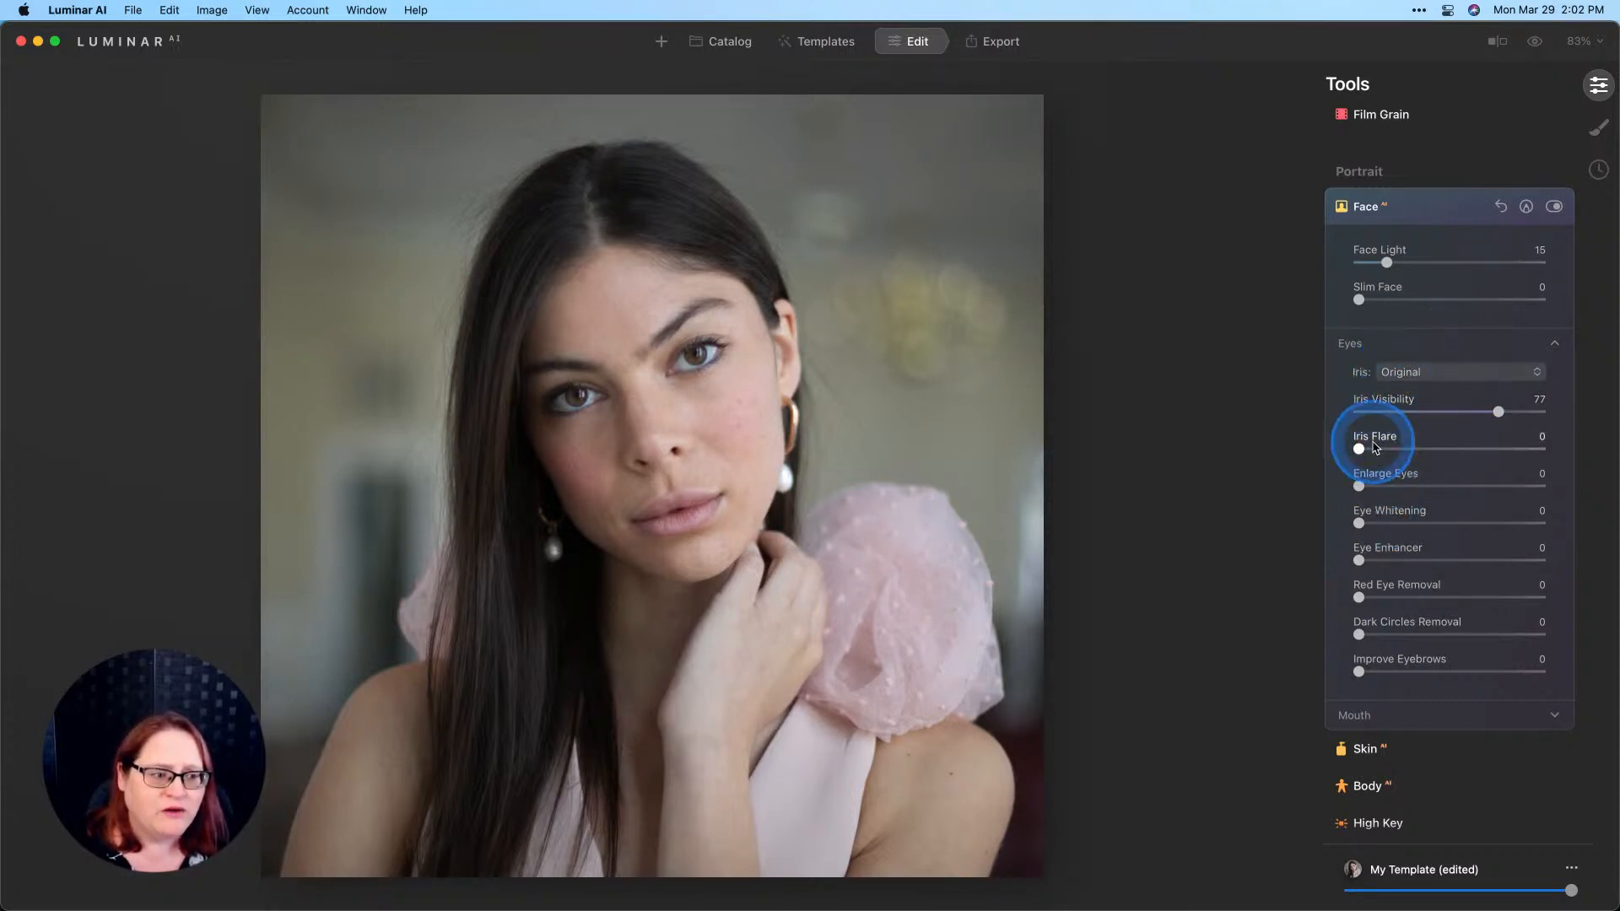
left_click_drag(1363, 452, 1375, 453)
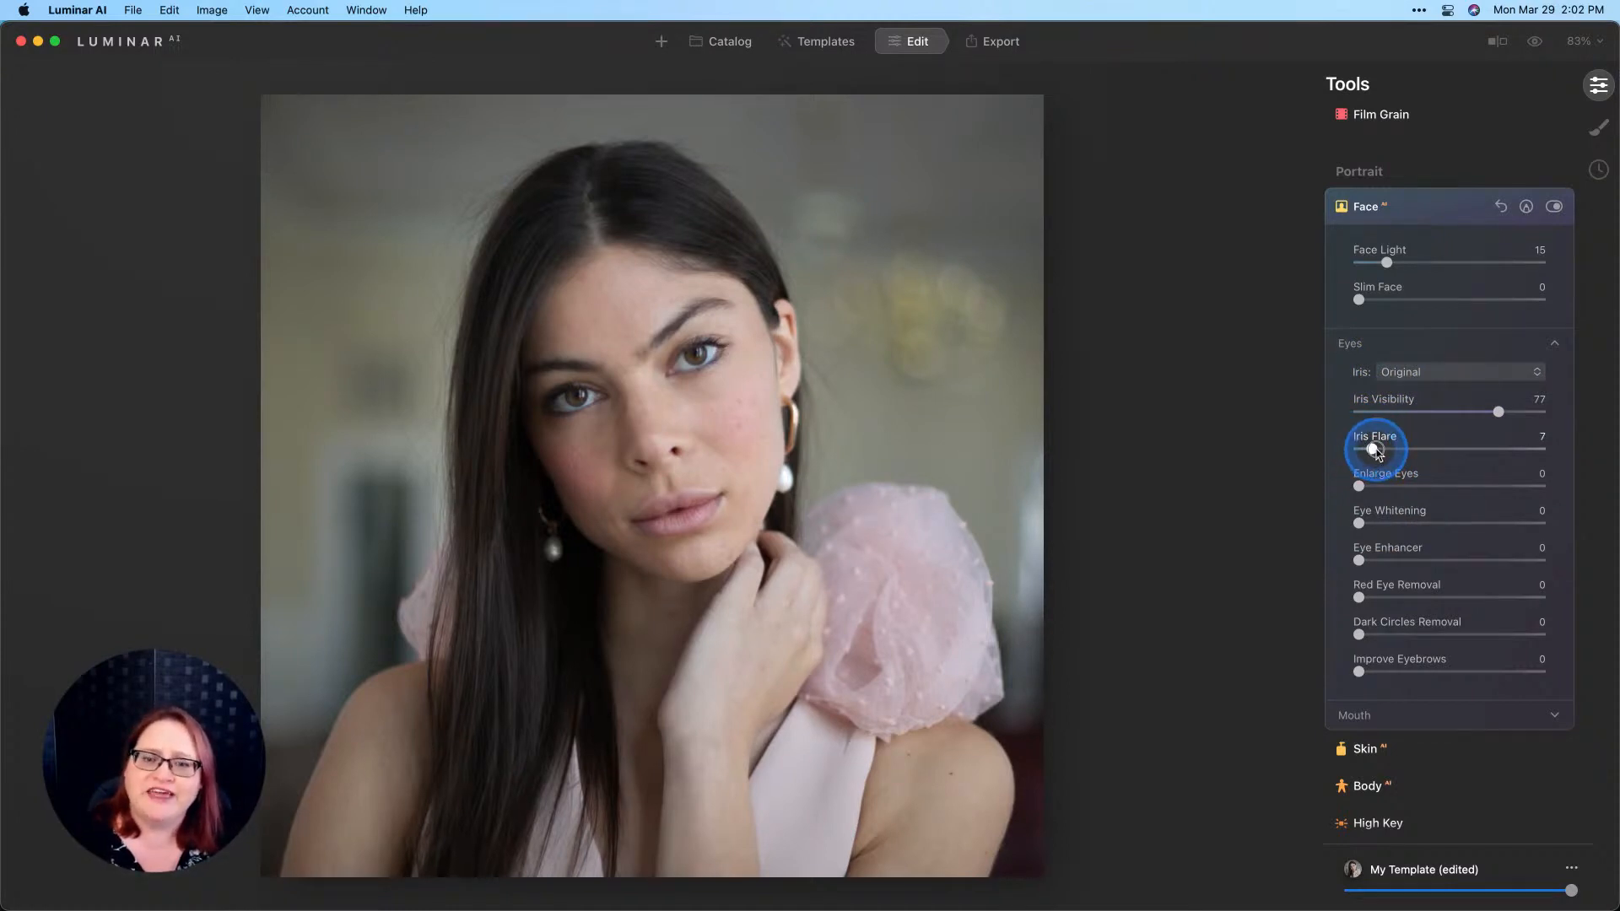
left_click_drag(1376, 451, 1558, 469)
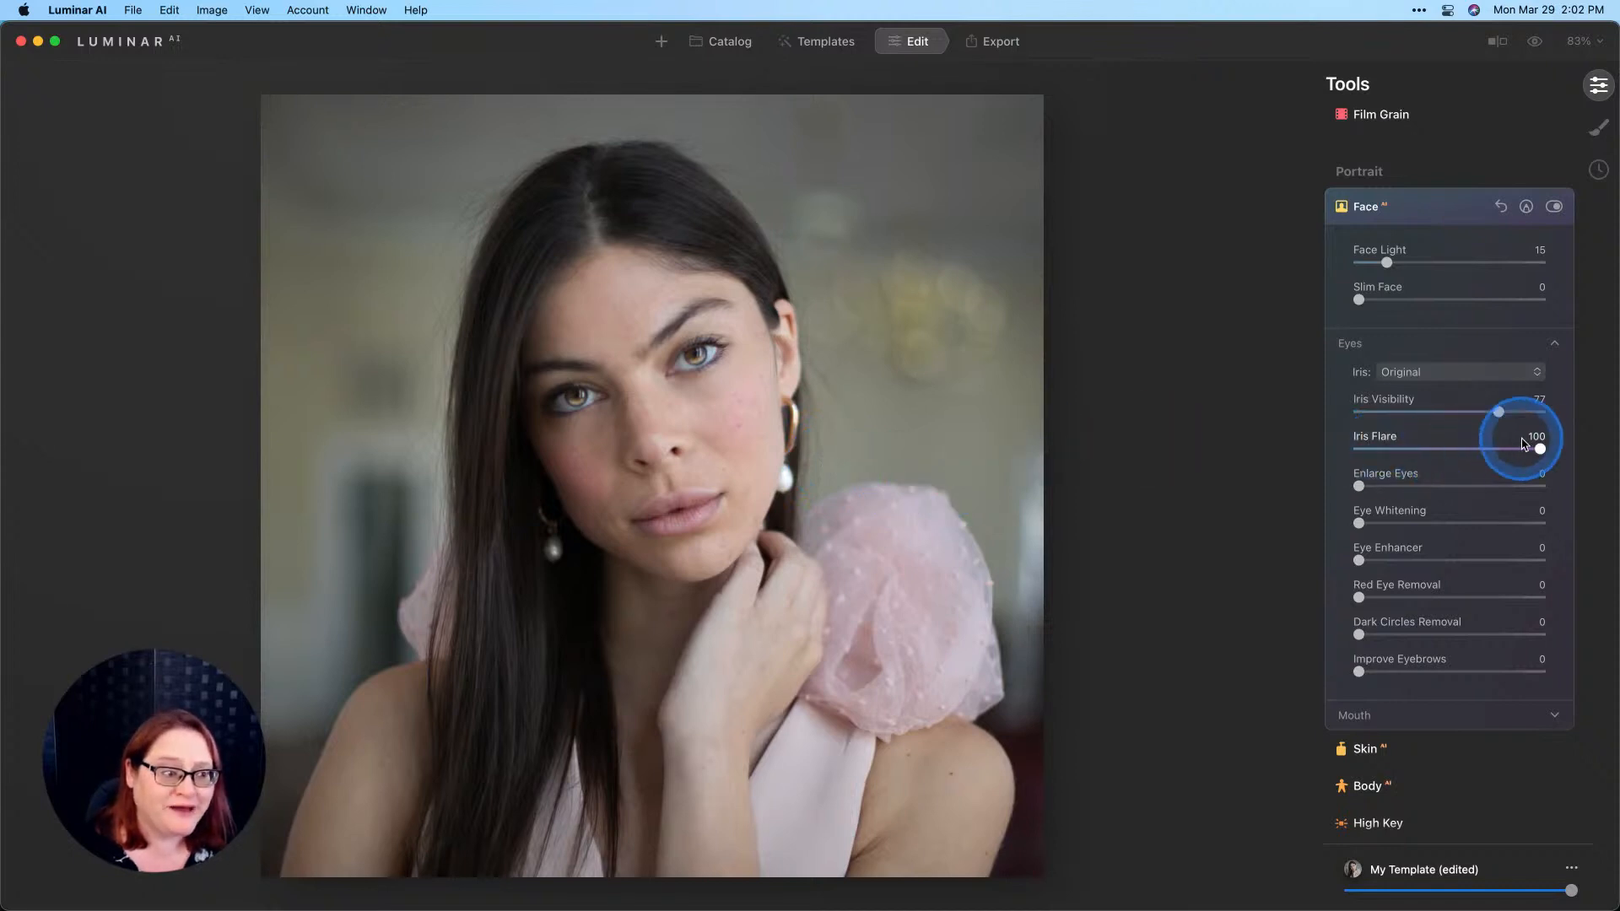
left_click_drag(1541, 451, 1436, 454)
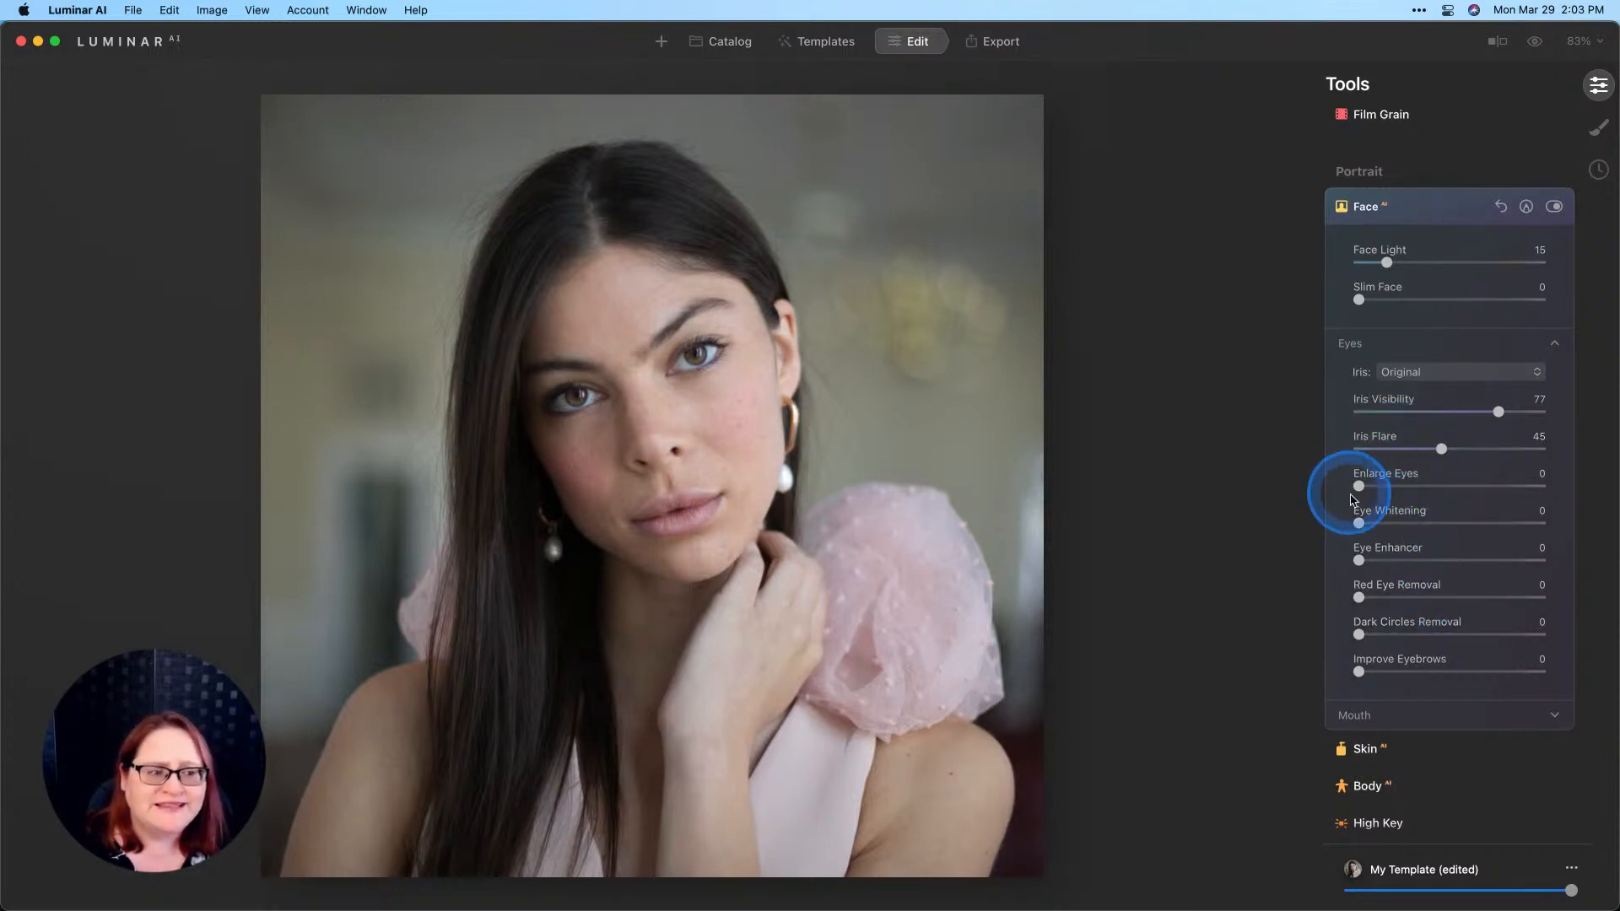
Step: Try the Eye Enhancer at its maximum strength of 100
scroll(1350, 481, "down", 2)
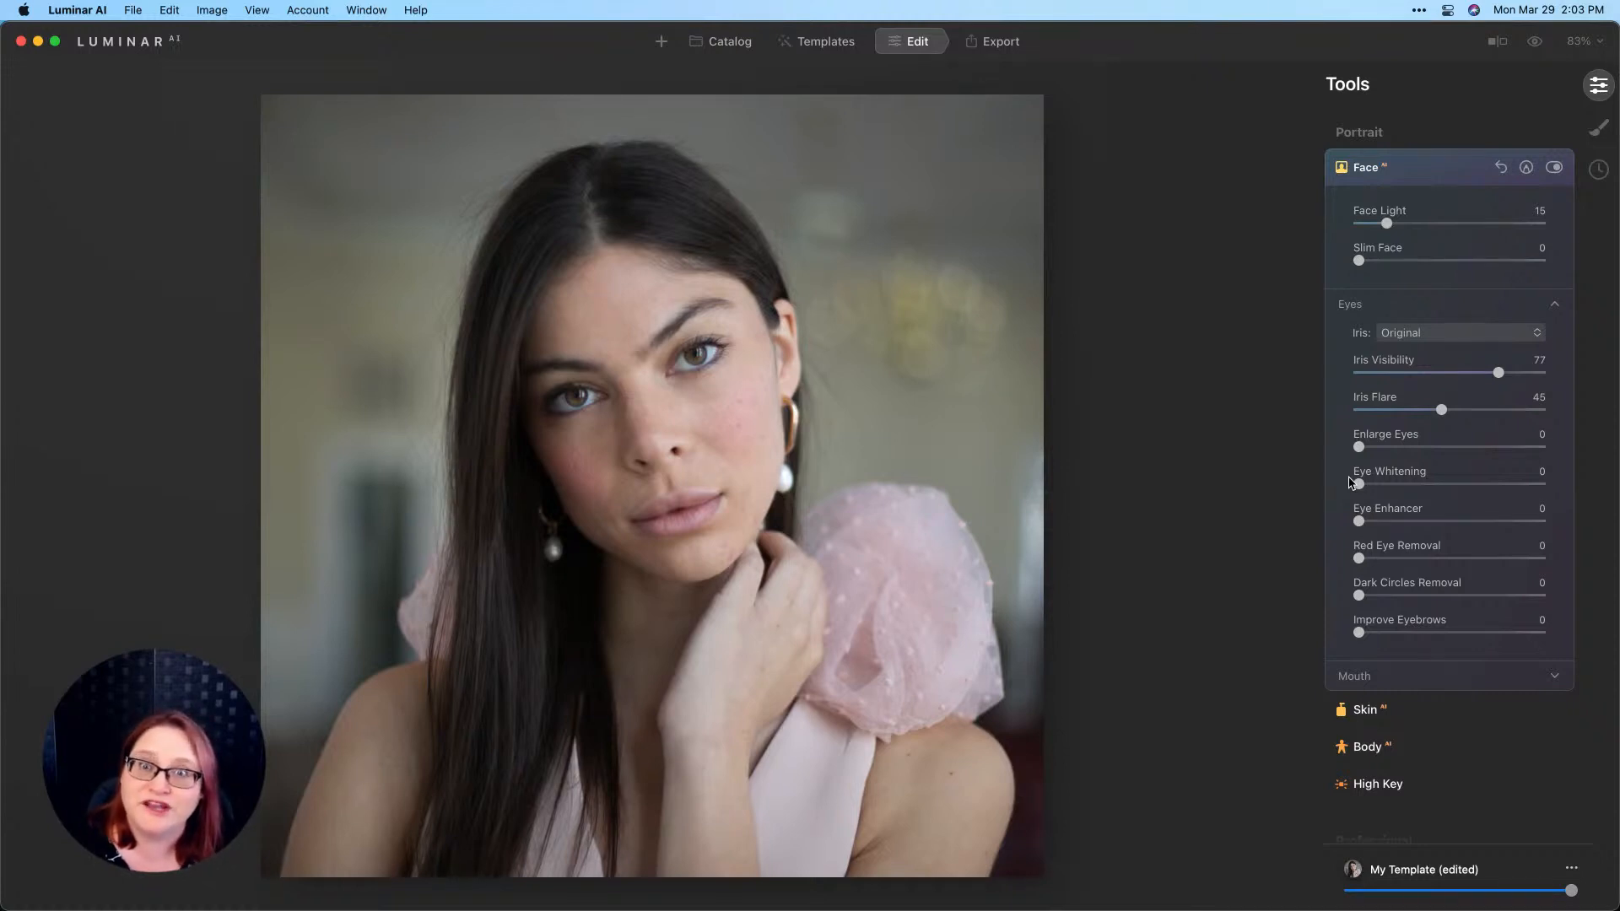
left_click(1358, 485)
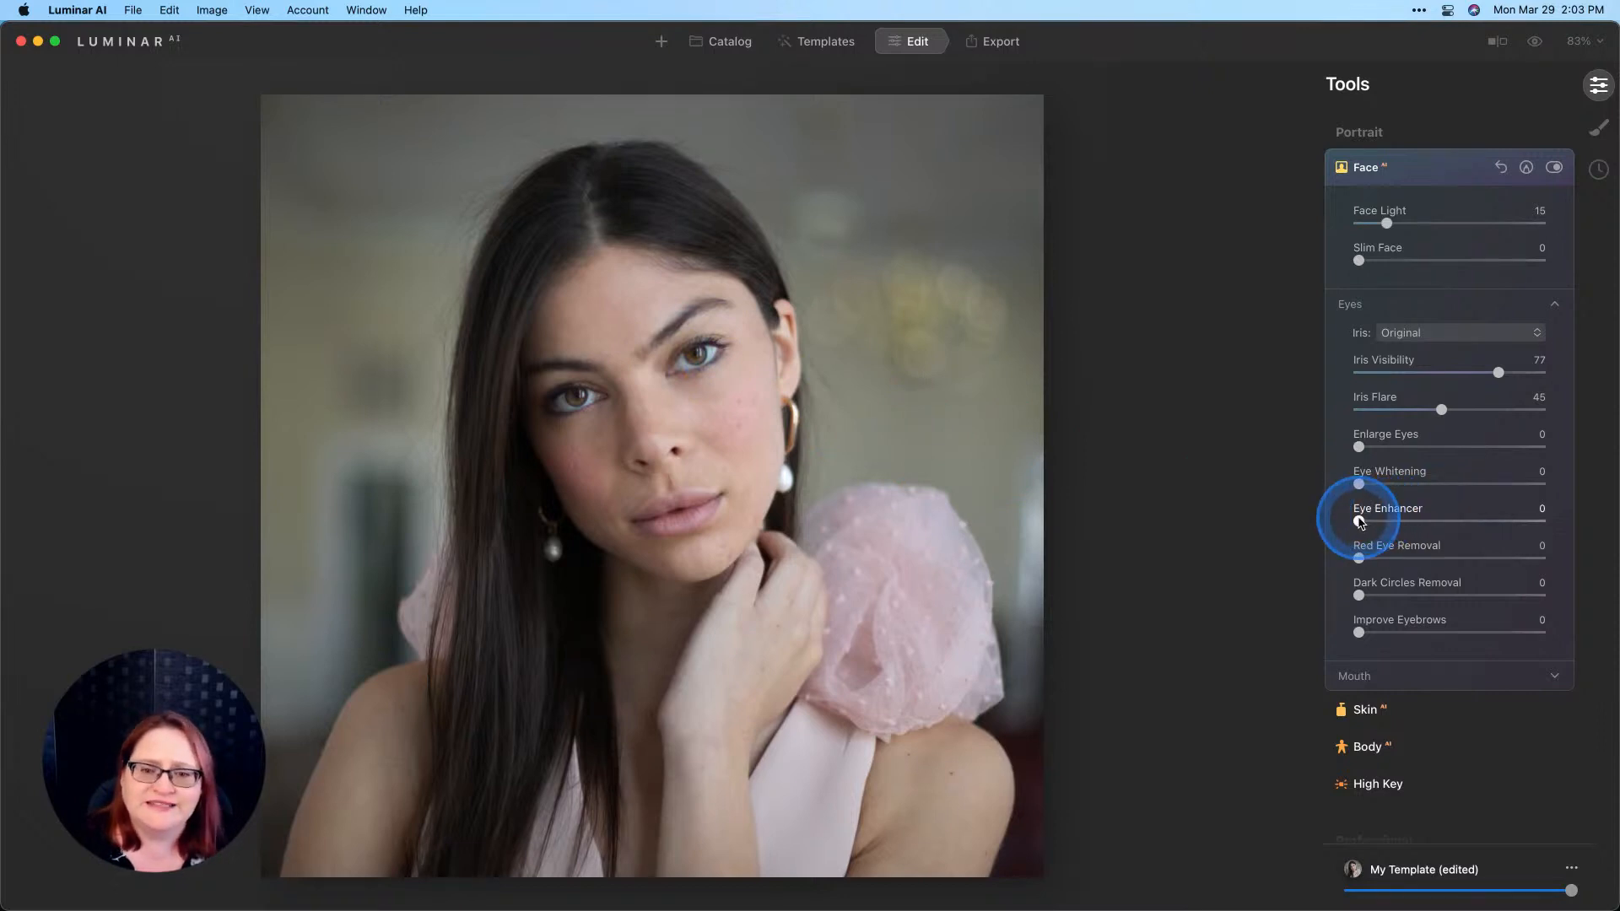
left_click_drag(1360, 521, 1585, 515)
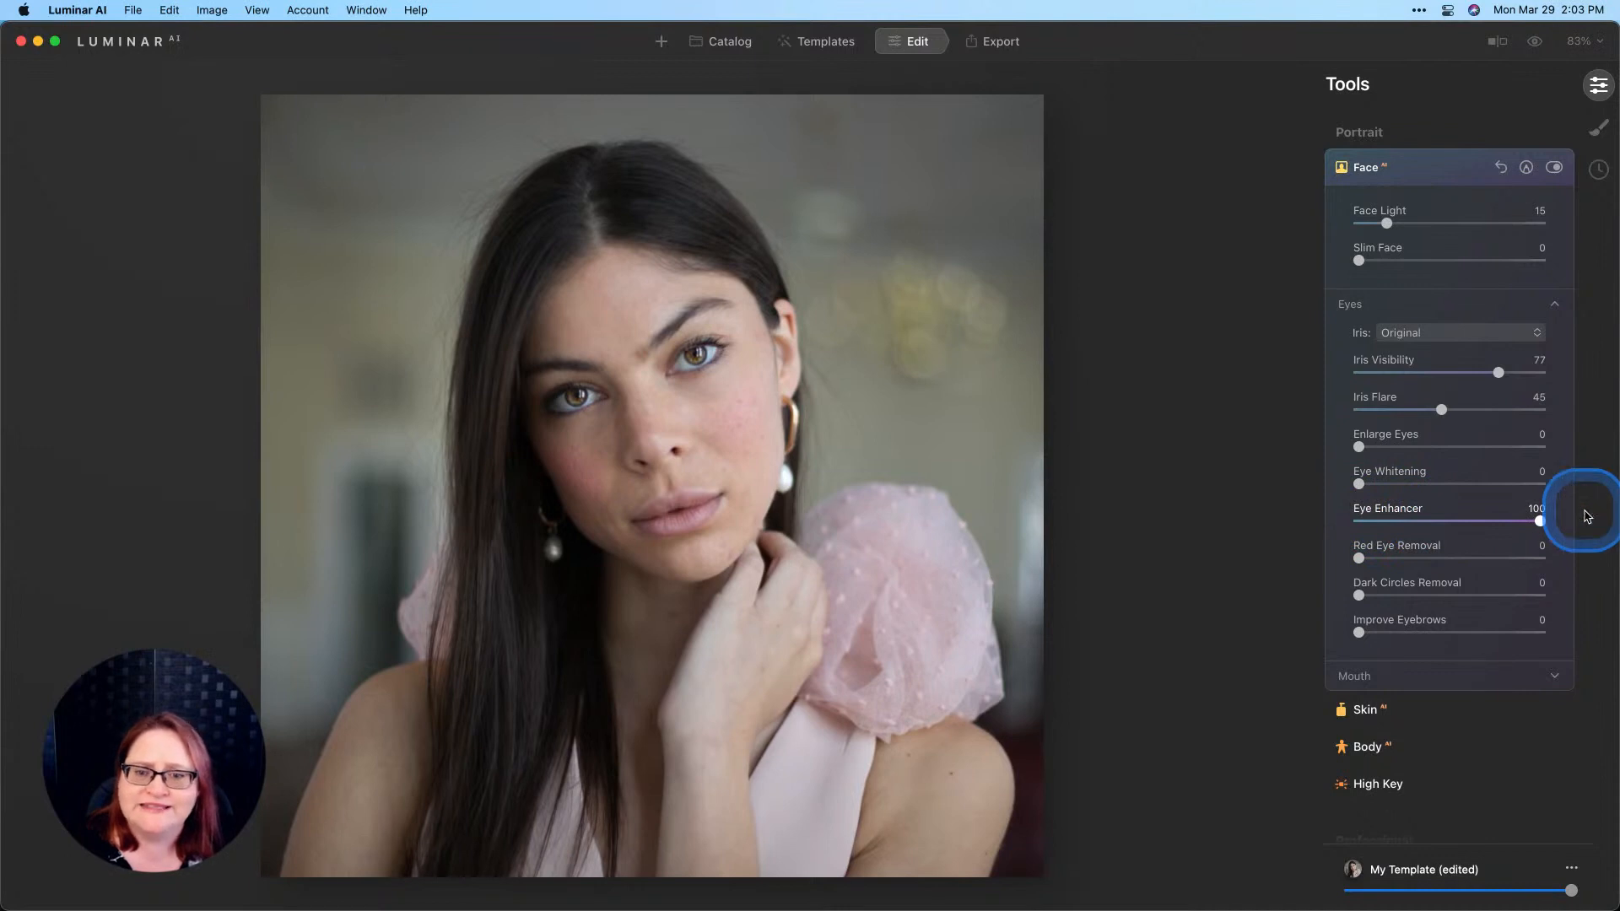
Step: Examine the eyes at 200% zoom, comparing the face with the Face AI tool disabled and enabled
left_click(690, 359)
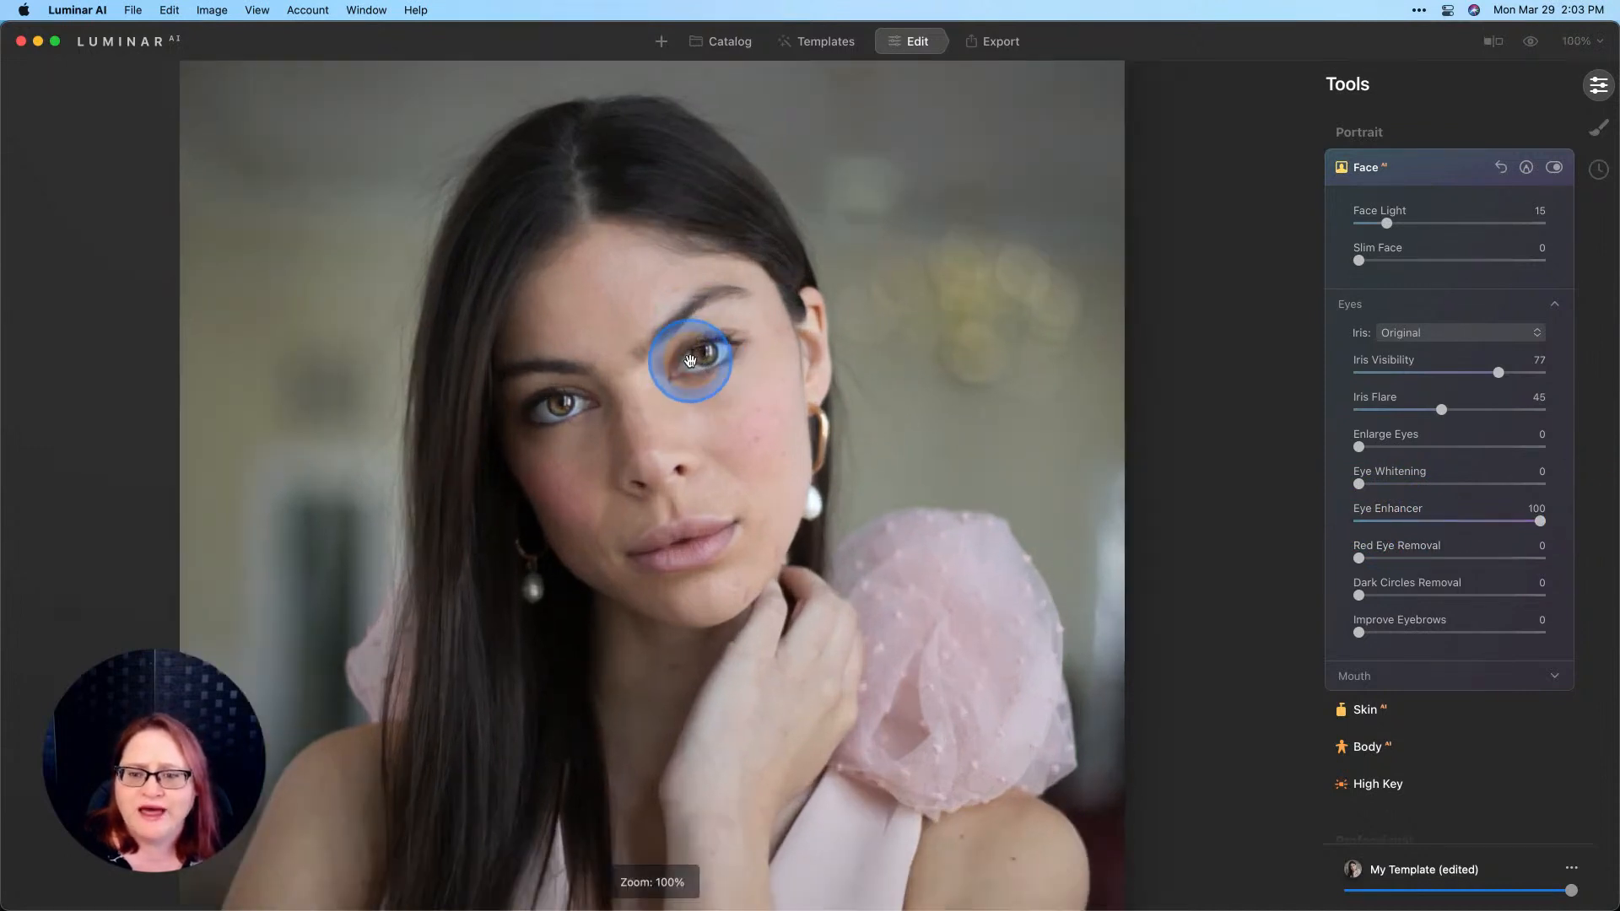
left_click(1579, 41)
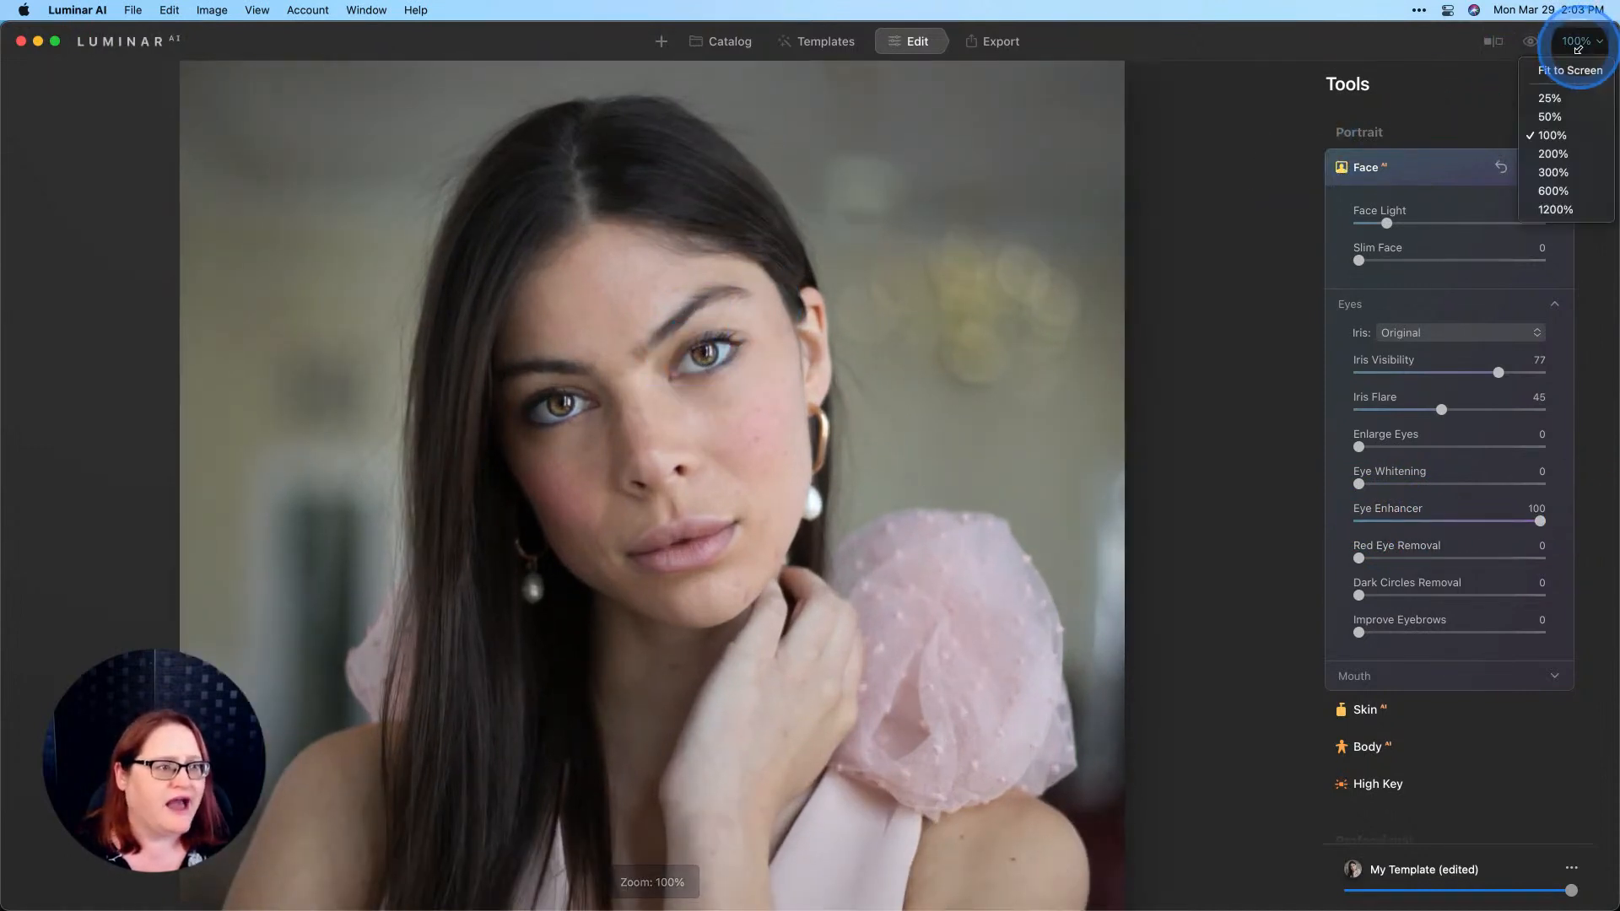
left_click(1557, 151)
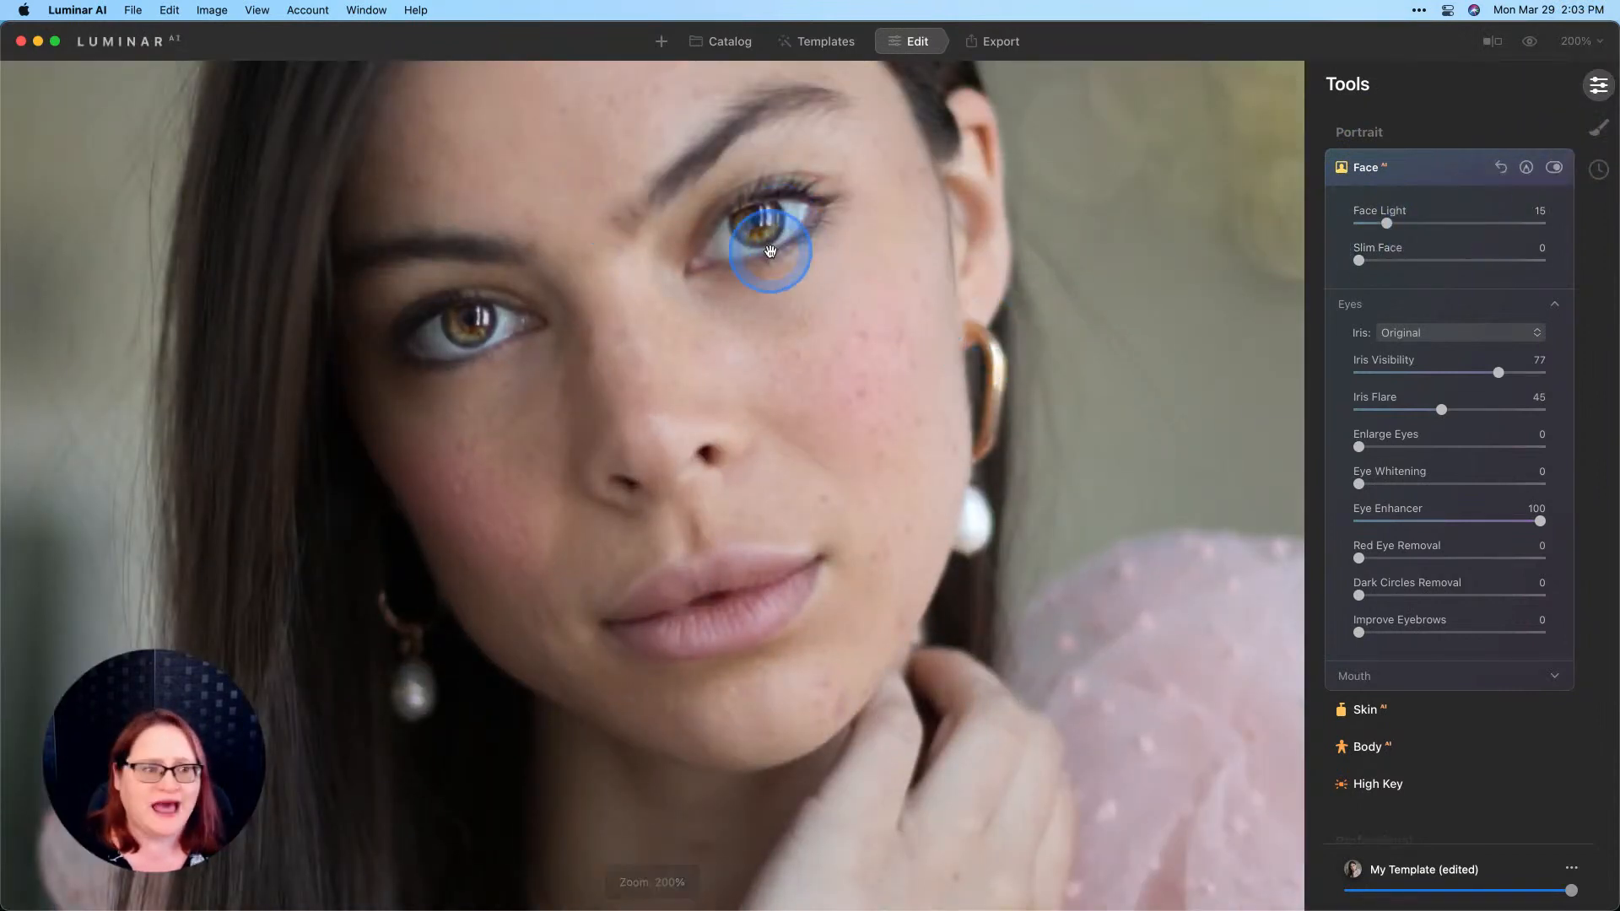
left_click(1555, 168)
left_click(1555, 168)
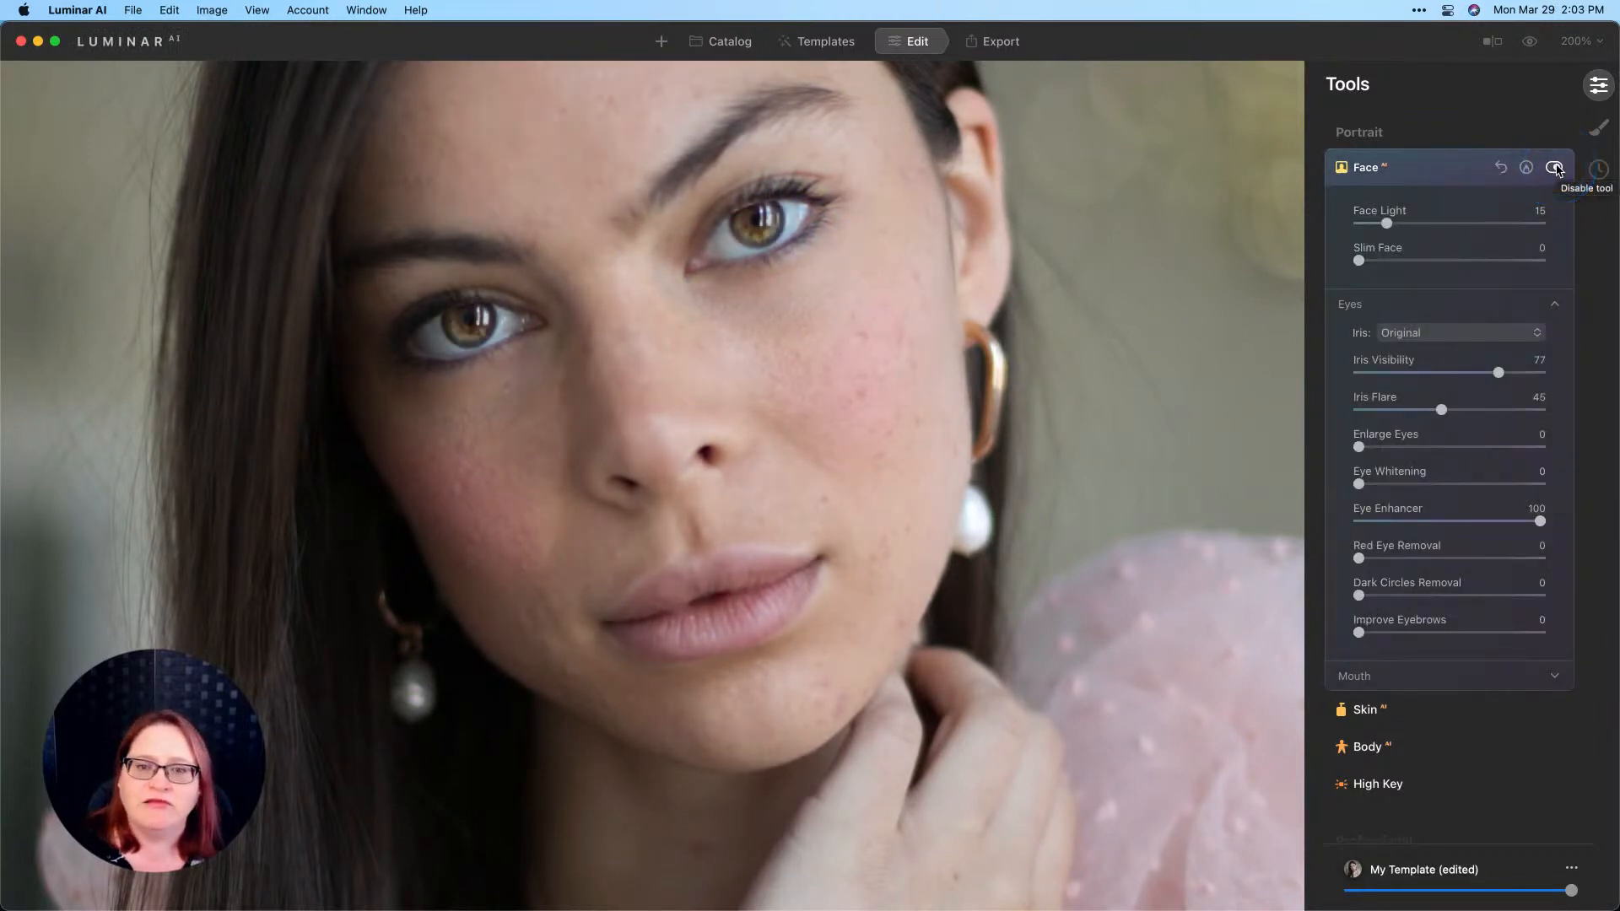
left_click(1555, 167)
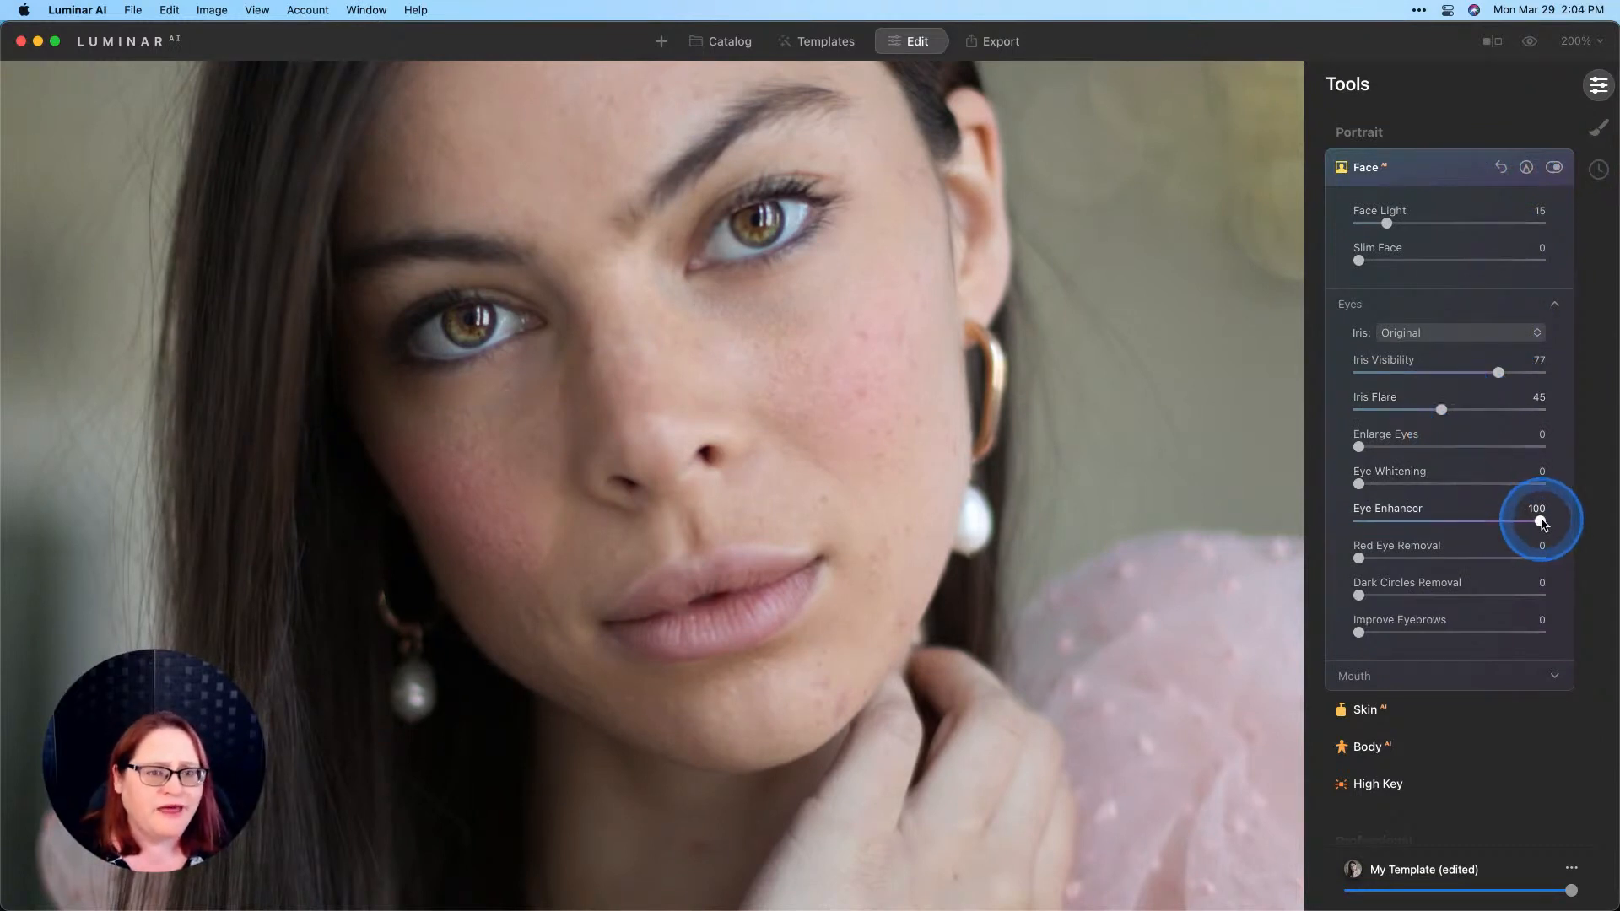
Step: Set the Eye Enhancer to 30 and Dark Circles Removal to 38
left_click_drag(1544, 523, 1342, 525)
mouse_move(1395, 523)
left_mouse_down()
mouse_move(1420, 521)
mouse_move(1407, 523)
left_mouse_up()
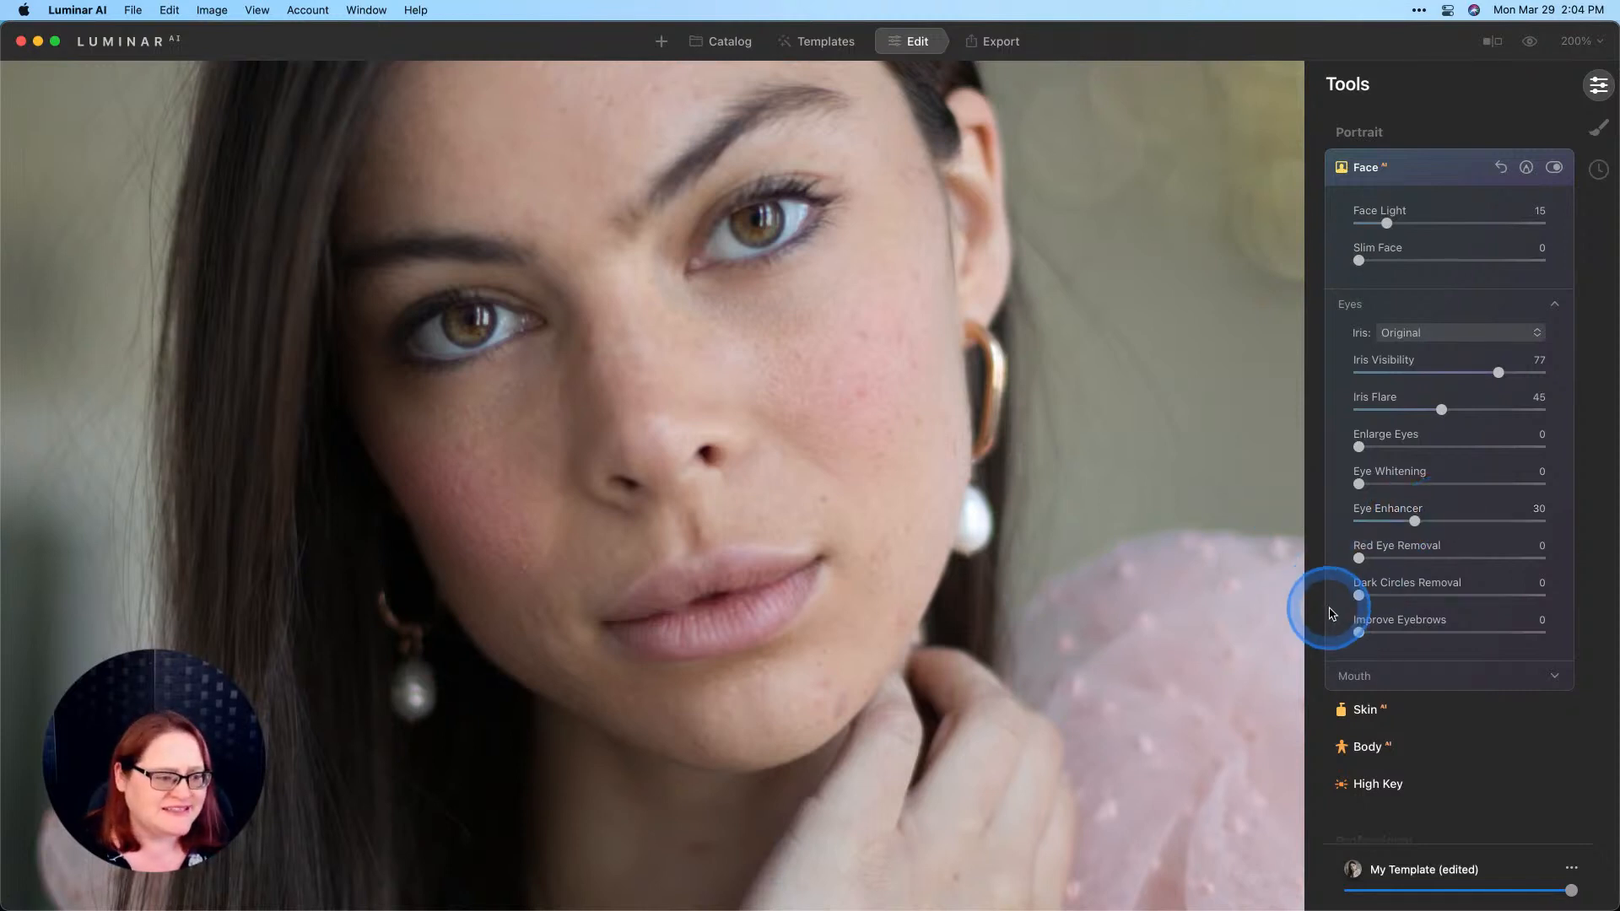
left_click_drag(1361, 598, 1436, 595)
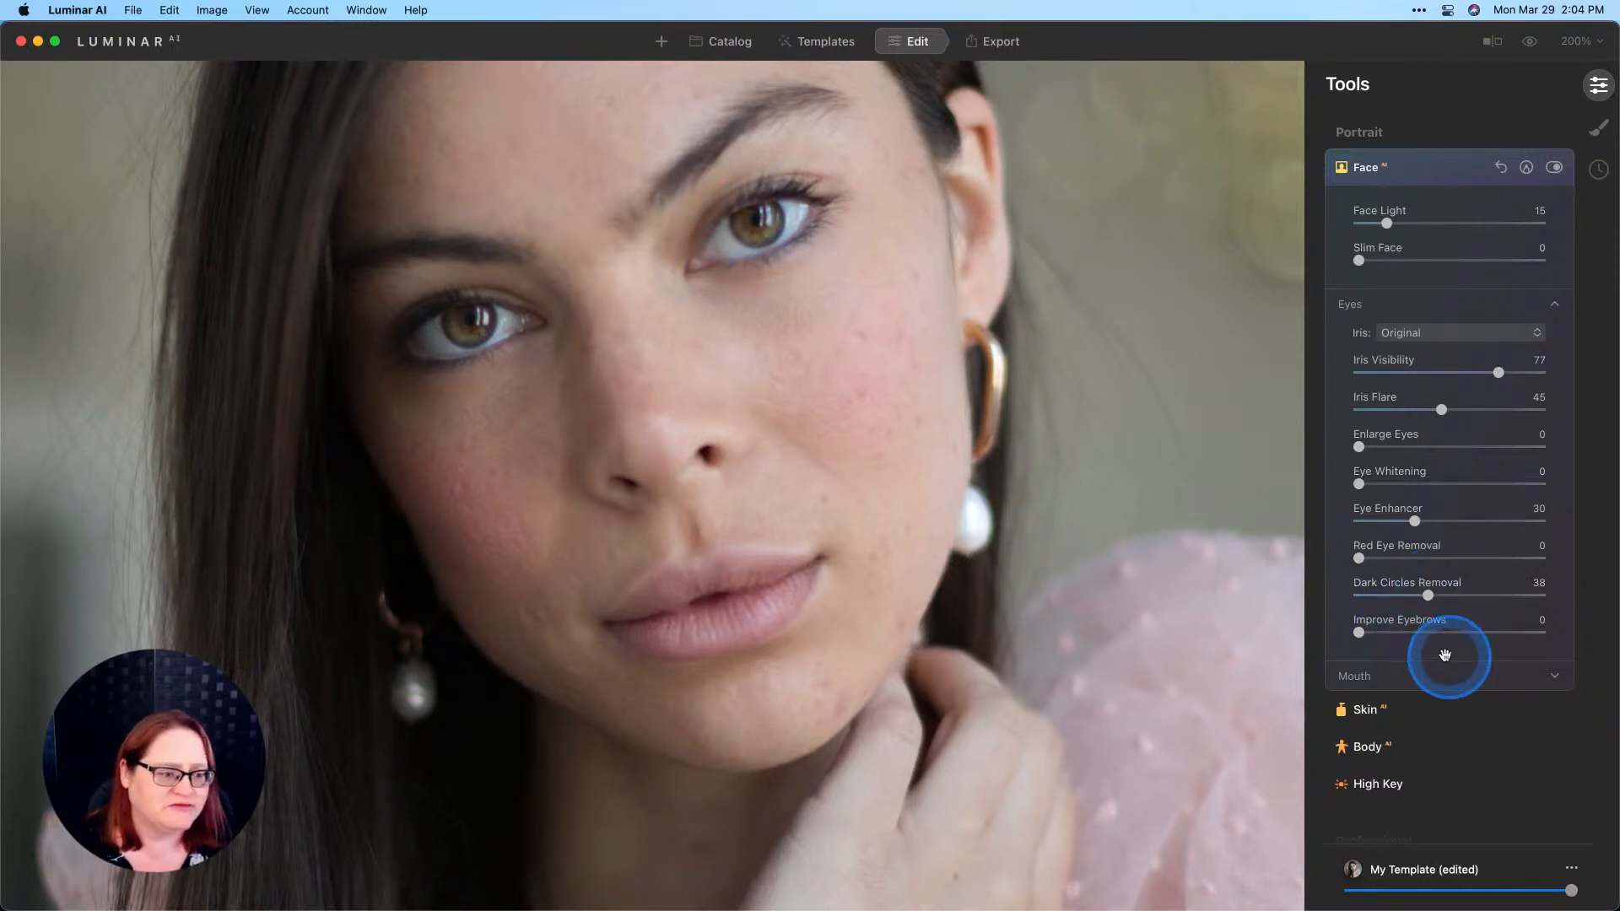
Step: Adjust the mouth by setting Lips Darkening to 22 and Lips Redness to 19
left_click(1403, 680)
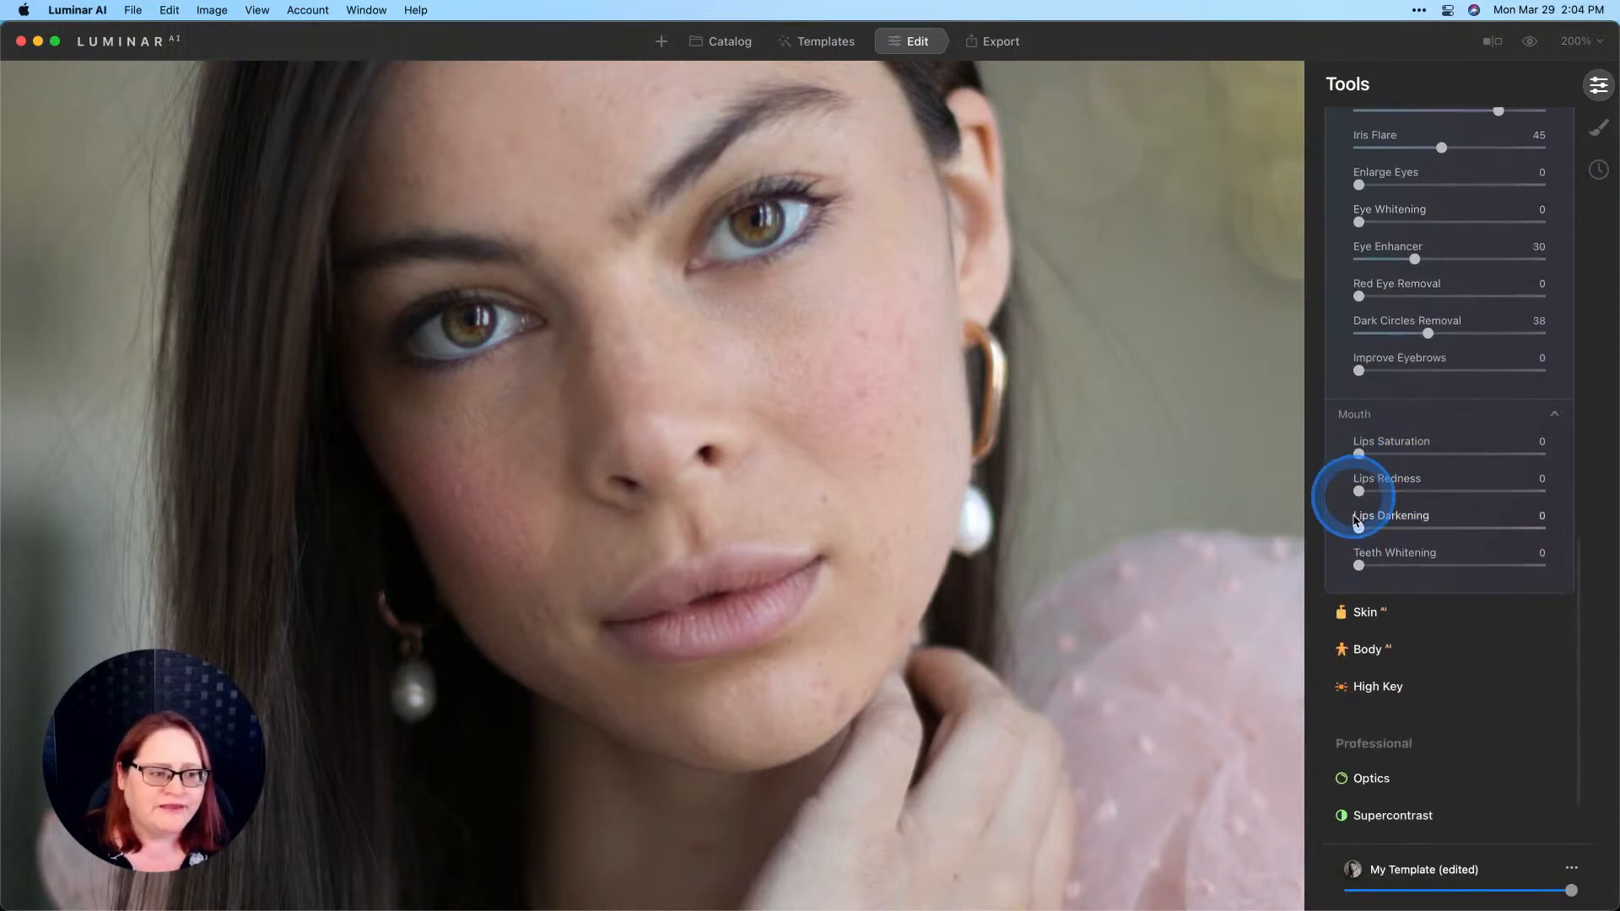
left_click_drag(1358, 529, 1399, 491)
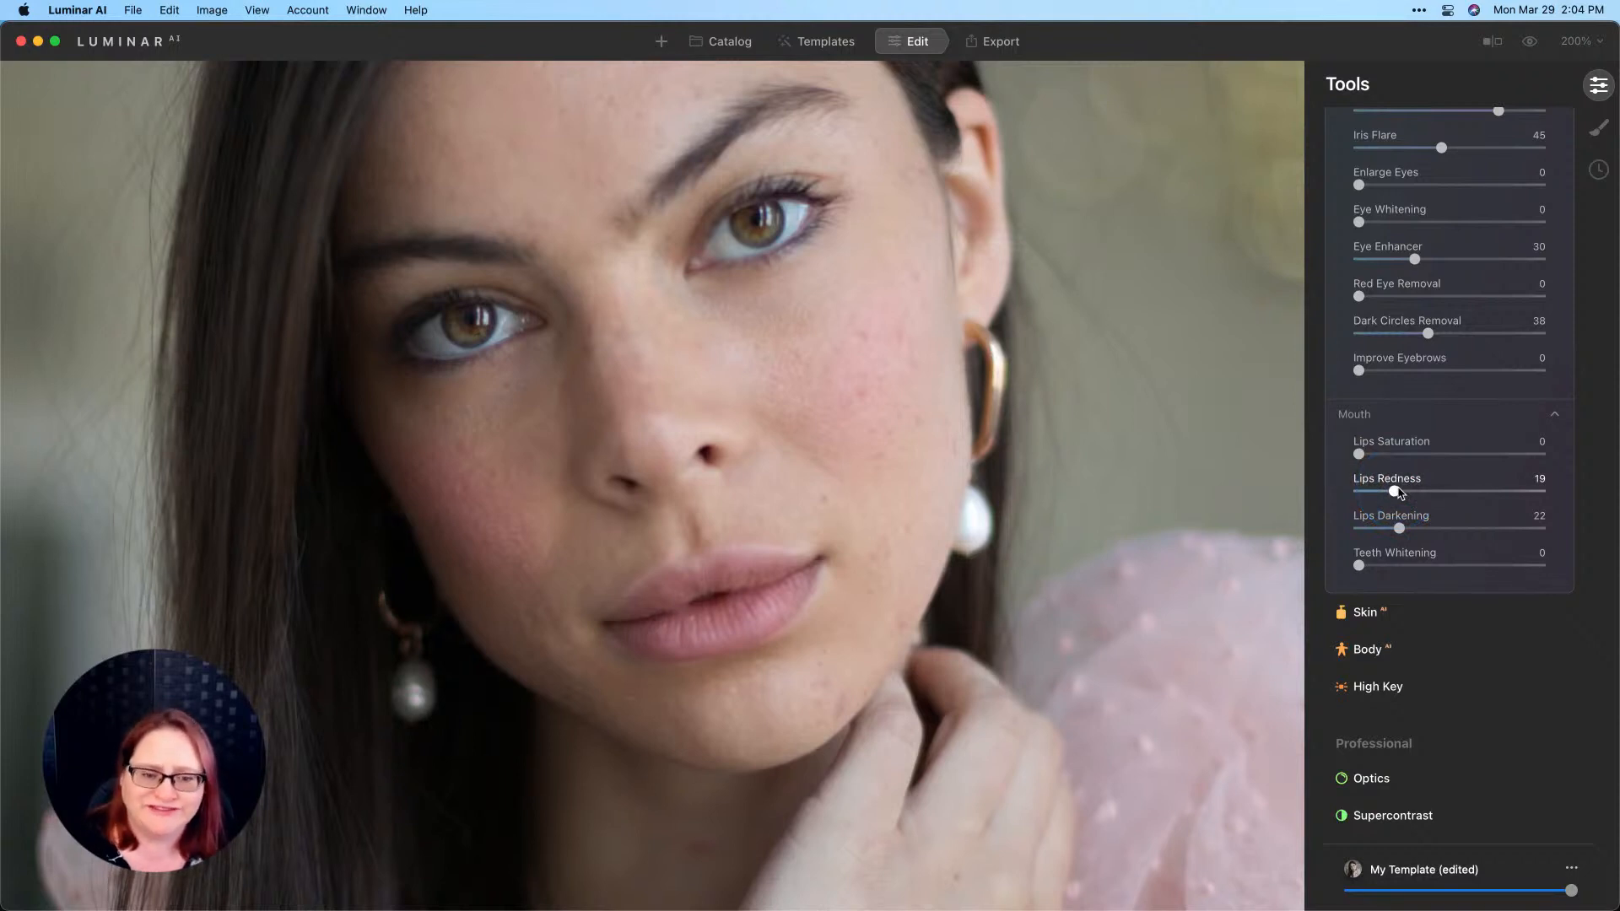
Step: Smooth the skin with Skin AI at Amount 70 and turn on Skin Defects Removal
scroll(1399, 494, "down", 3)
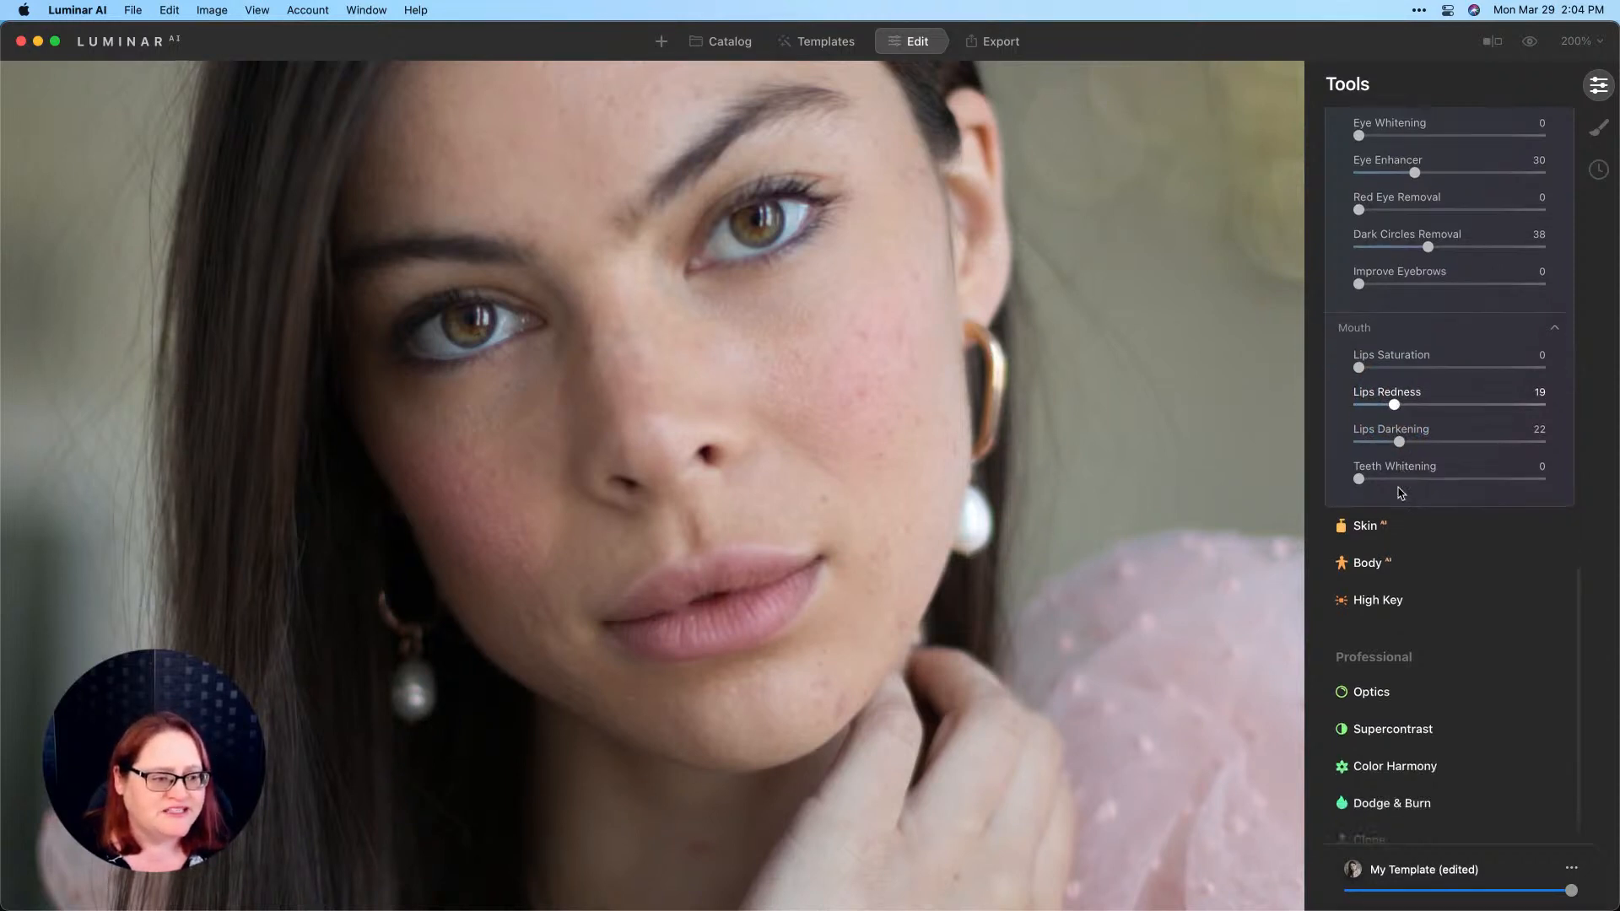
left_click(1373, 493)
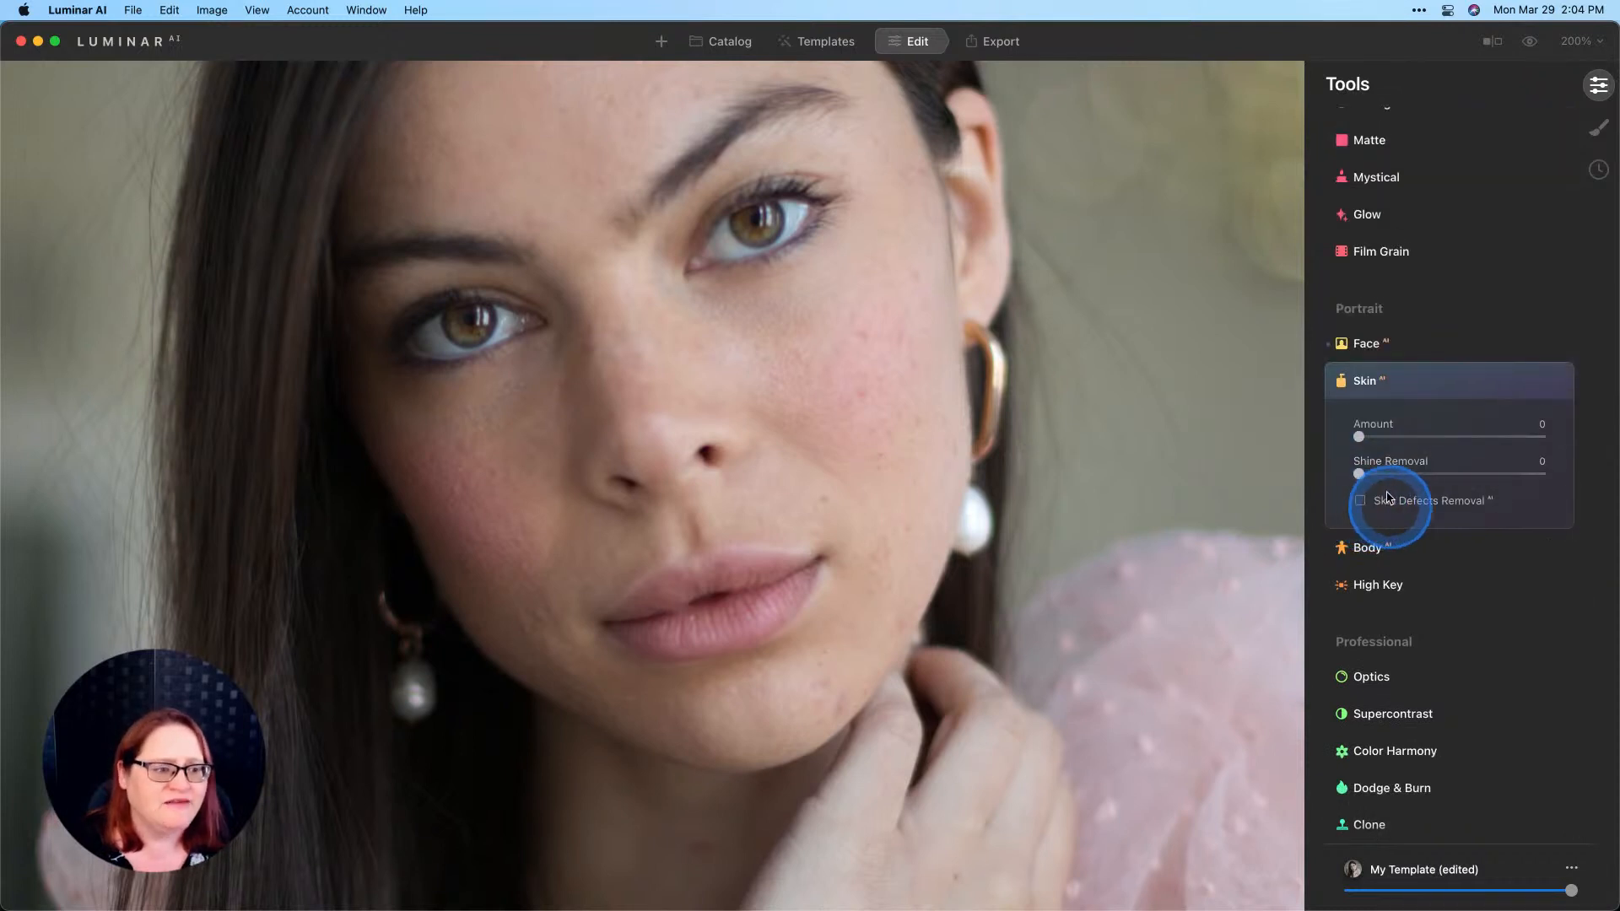
left_click(1359, 437)
left_click_drag(1360, 438, 1481, 426)
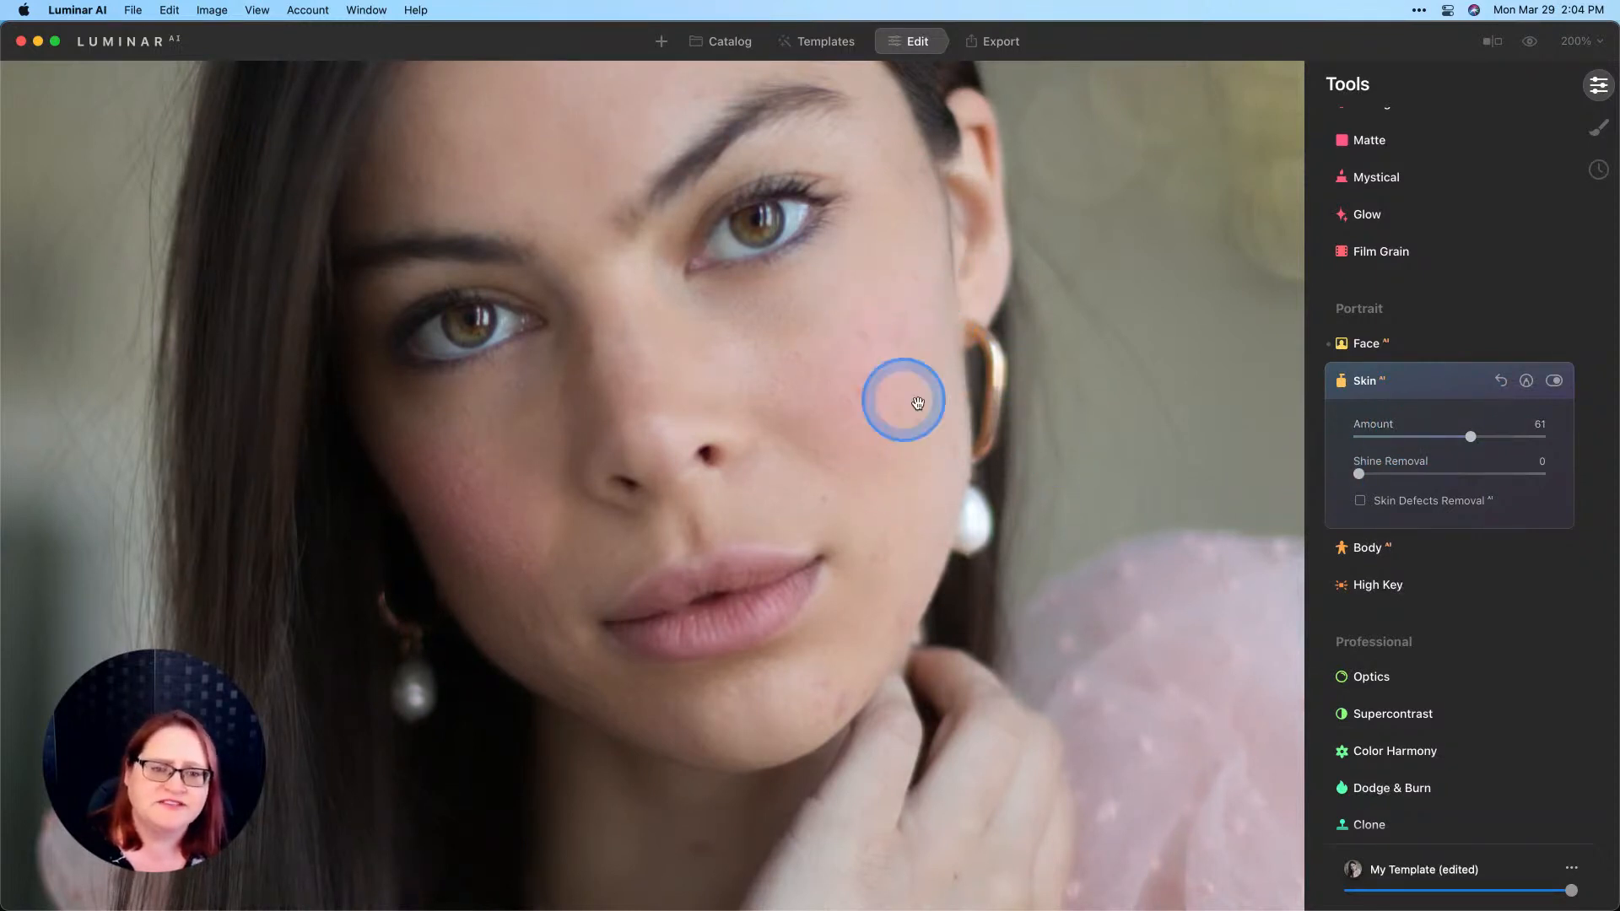
left_click(1360, 502)
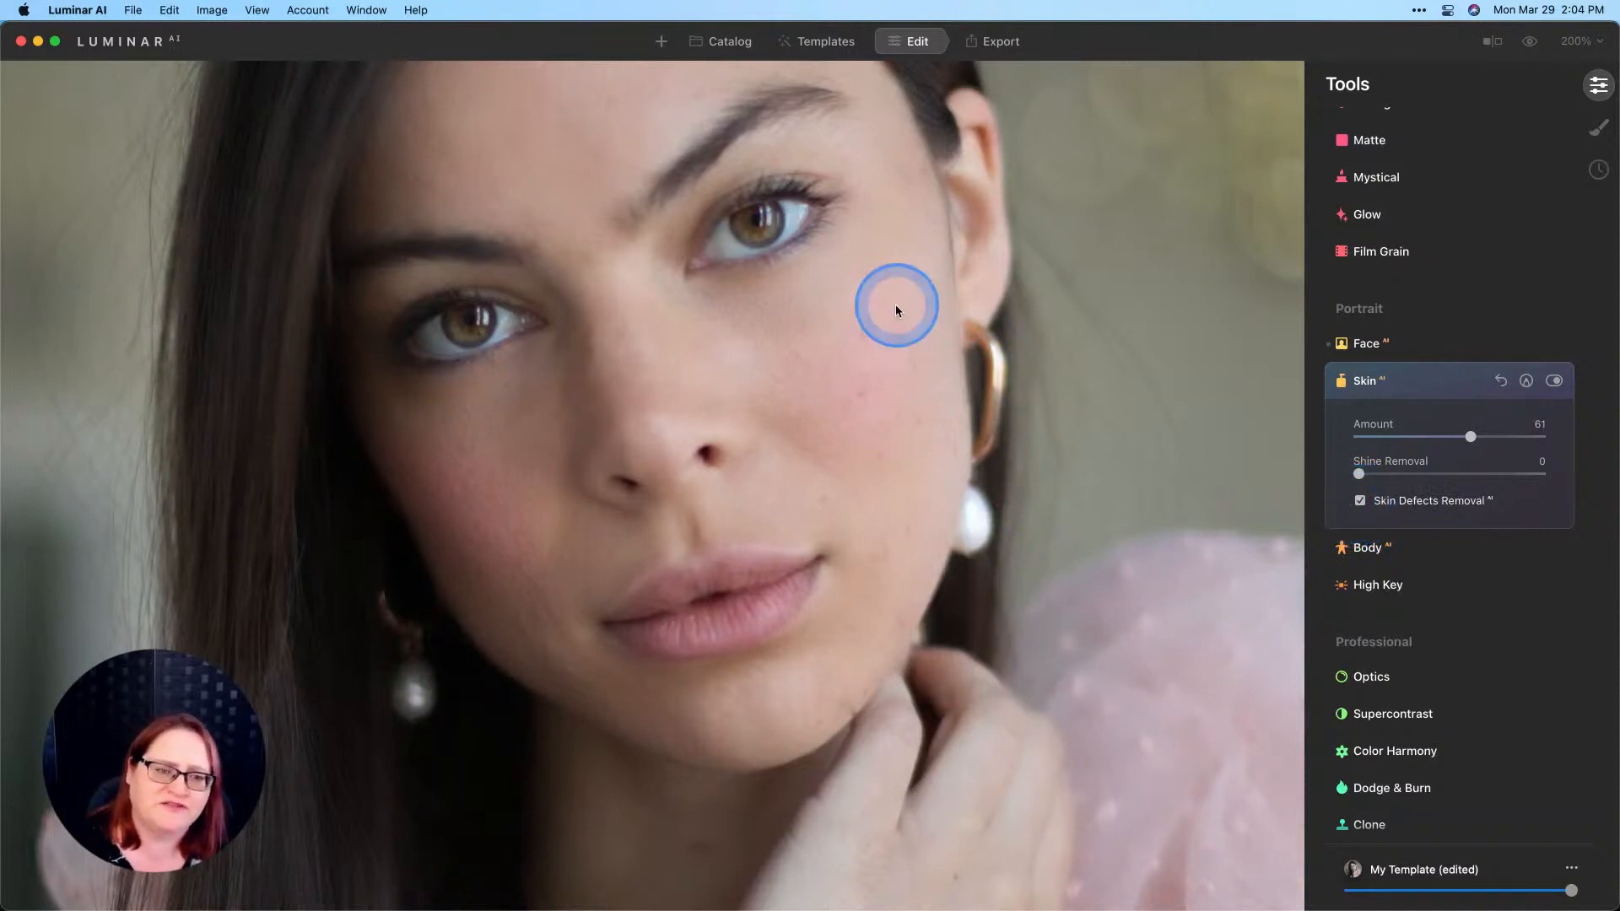
left_click_drag(1470, 437, 1484, 438)
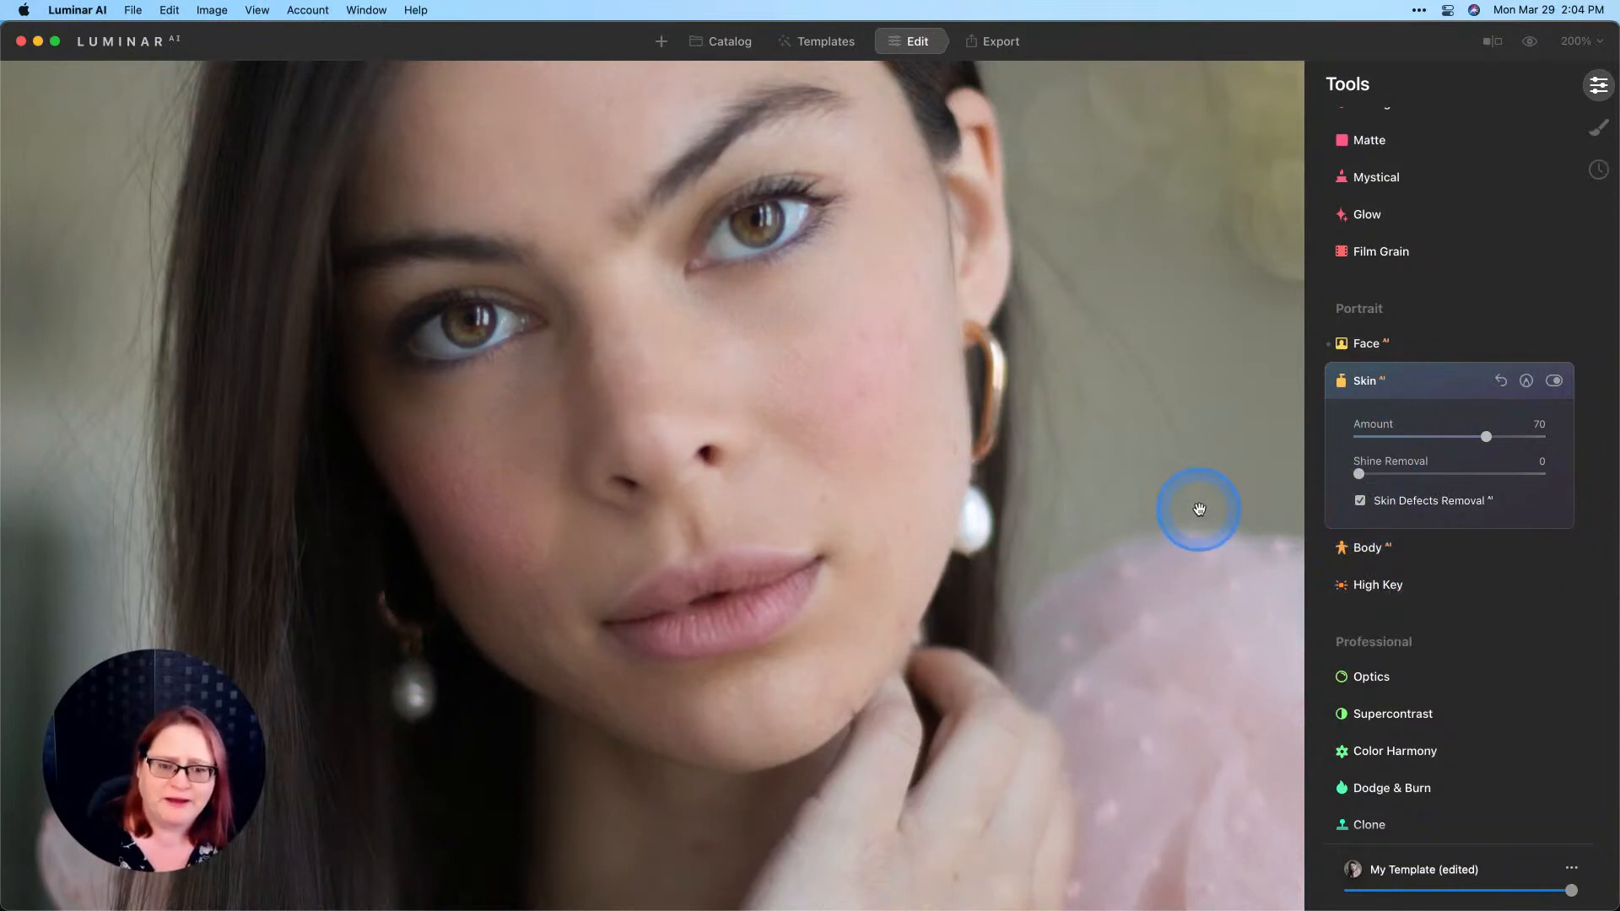
Step: Brighten the whole portrait with the High Key tool at Amount 26
key("super+0")
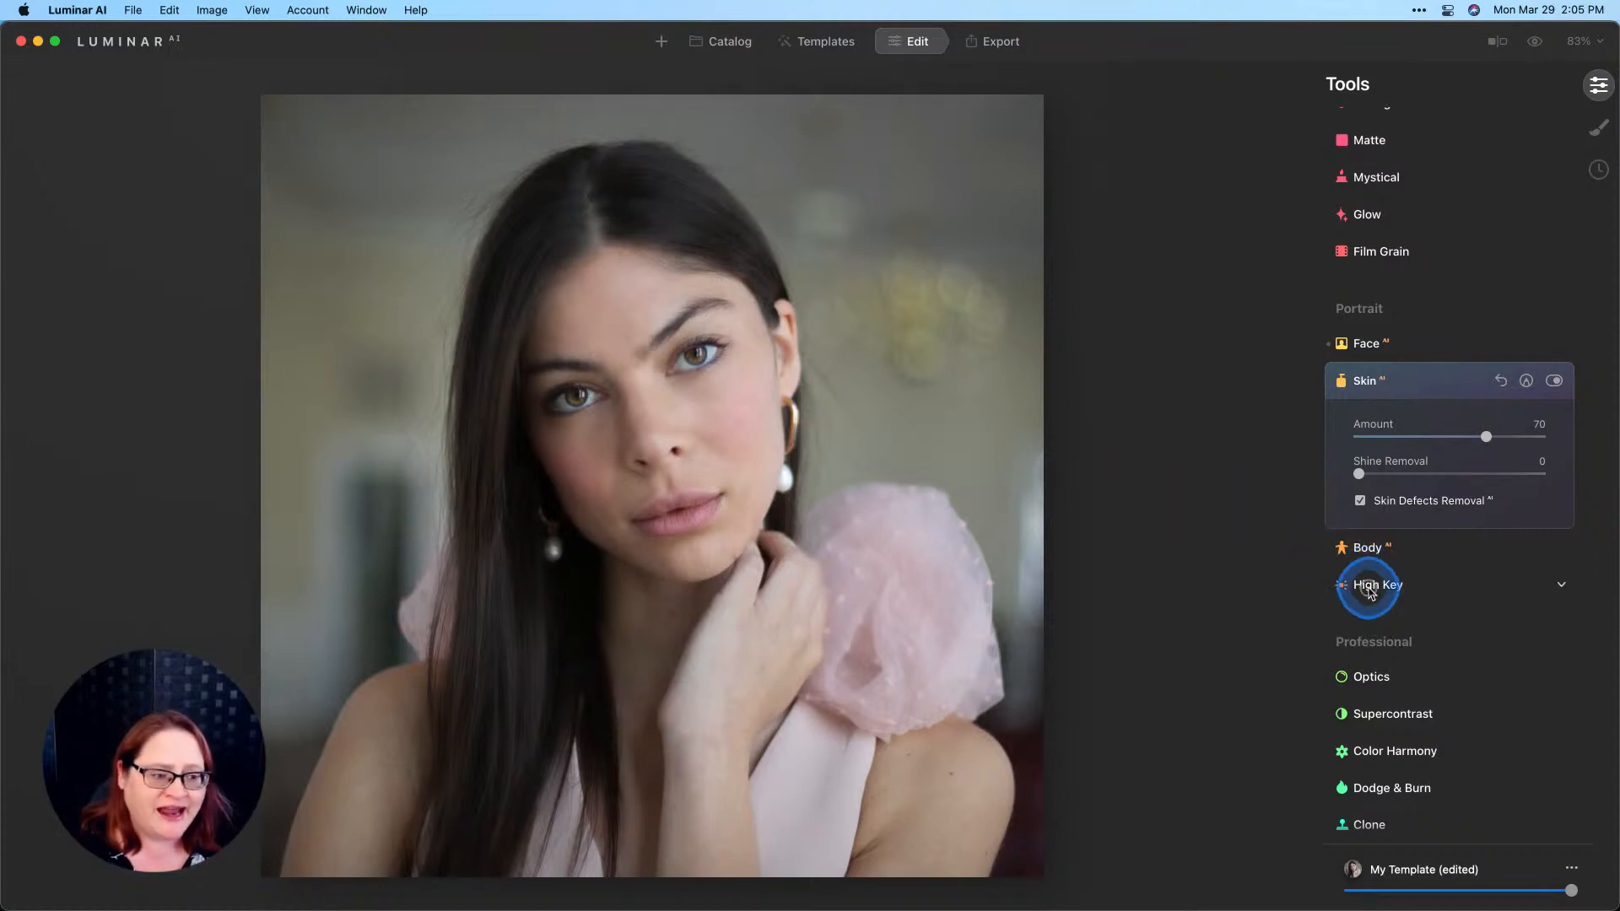
left_click(1371, 586)
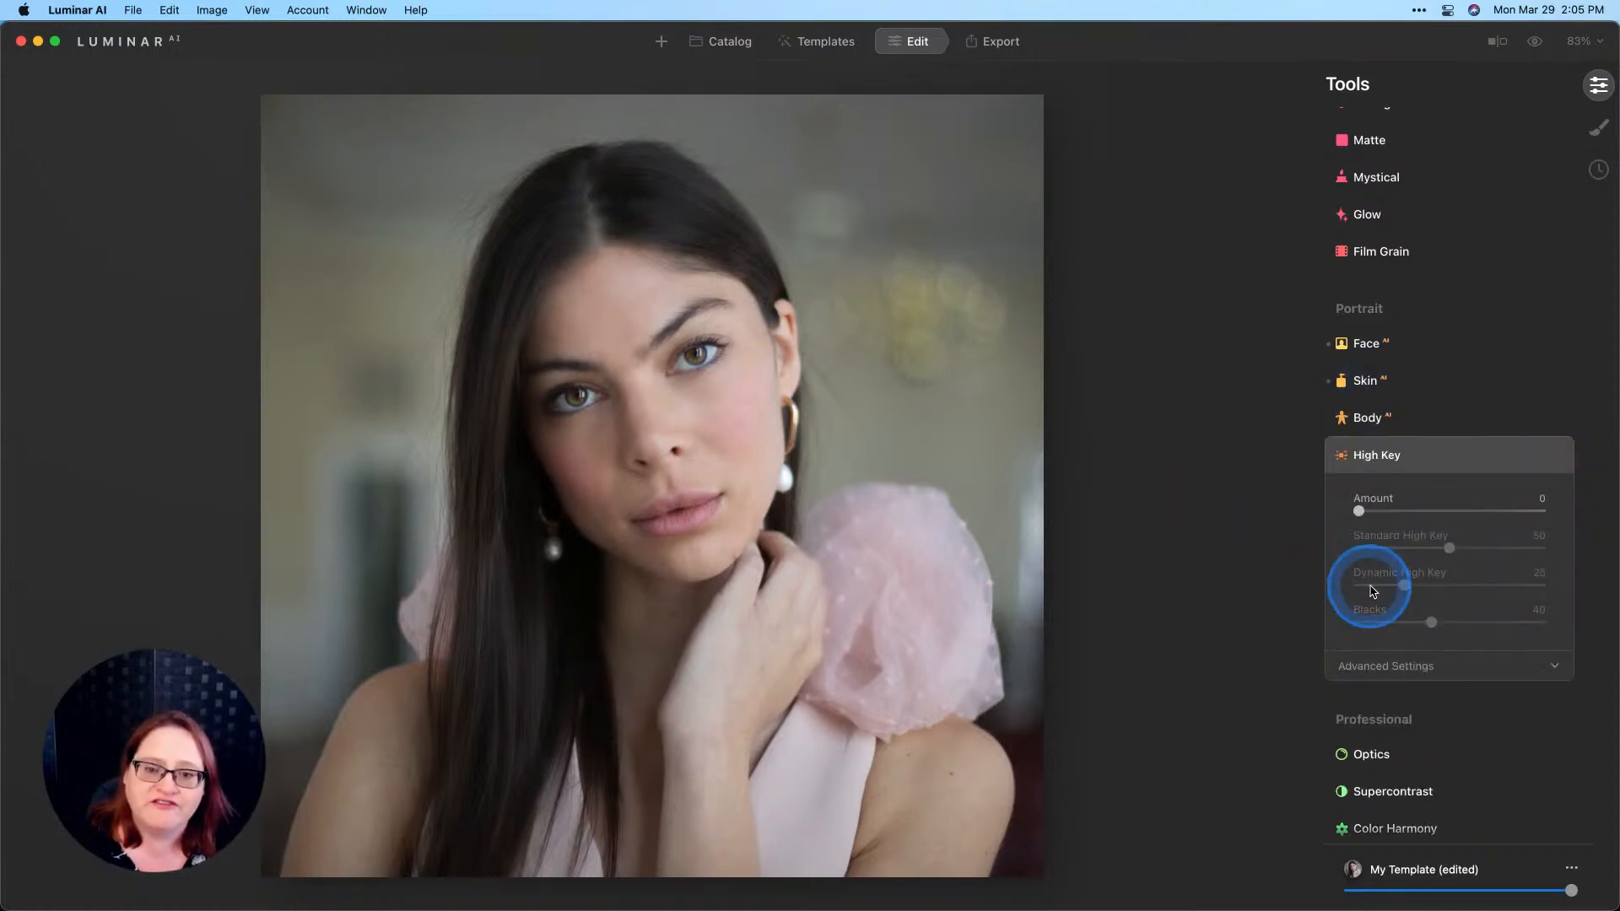
left_click(780, 359)
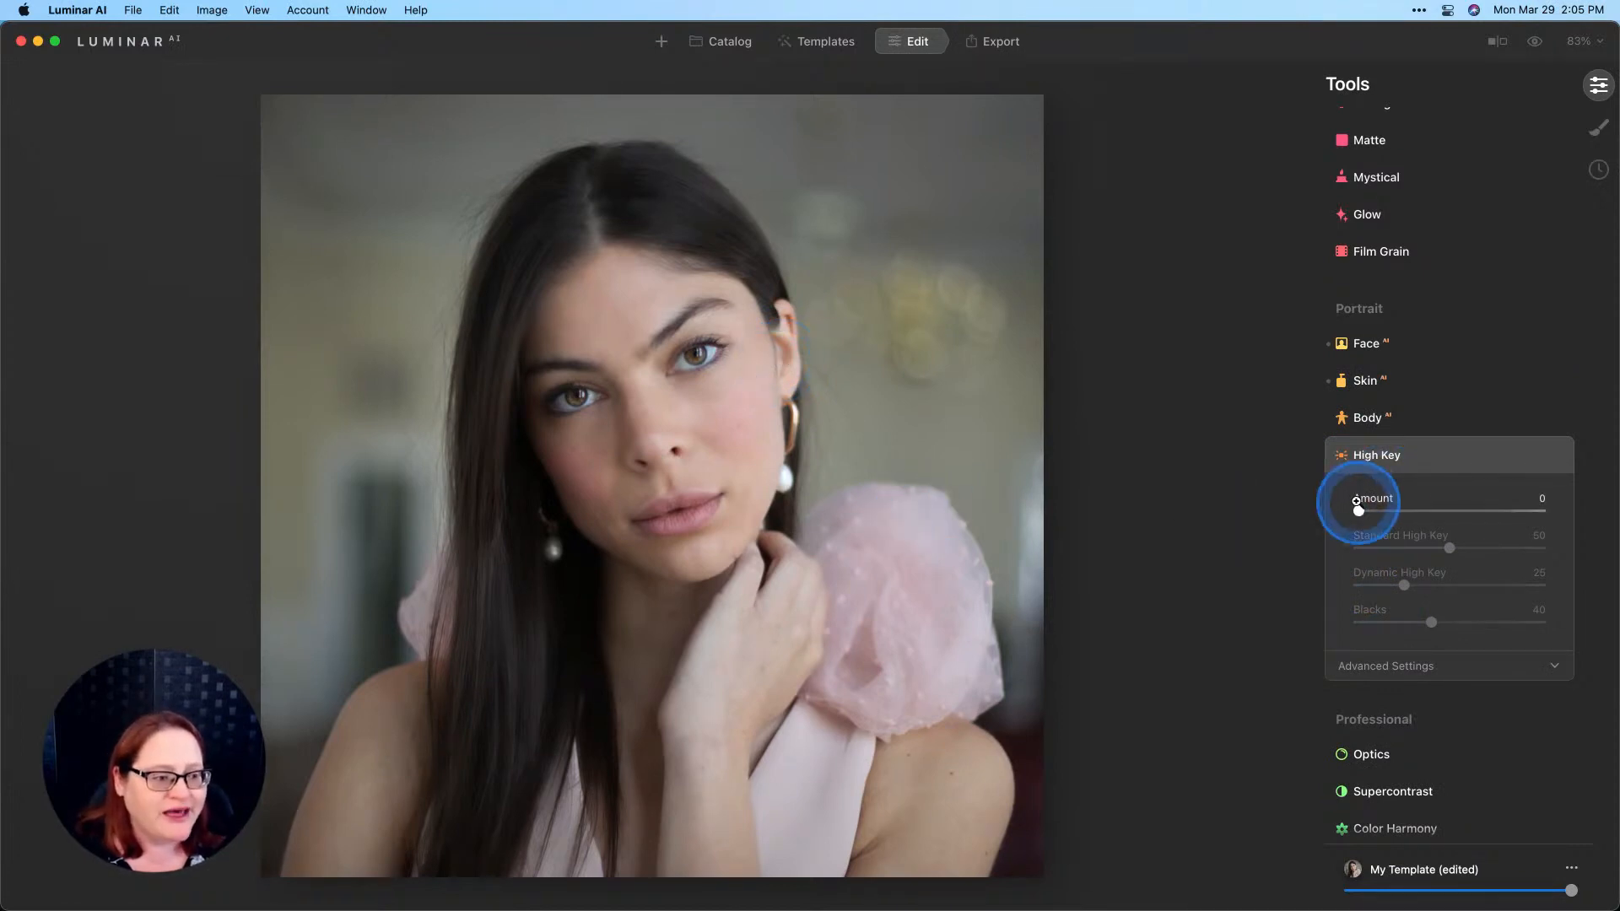
left_click_drag(1357, 502, 1406, 516)
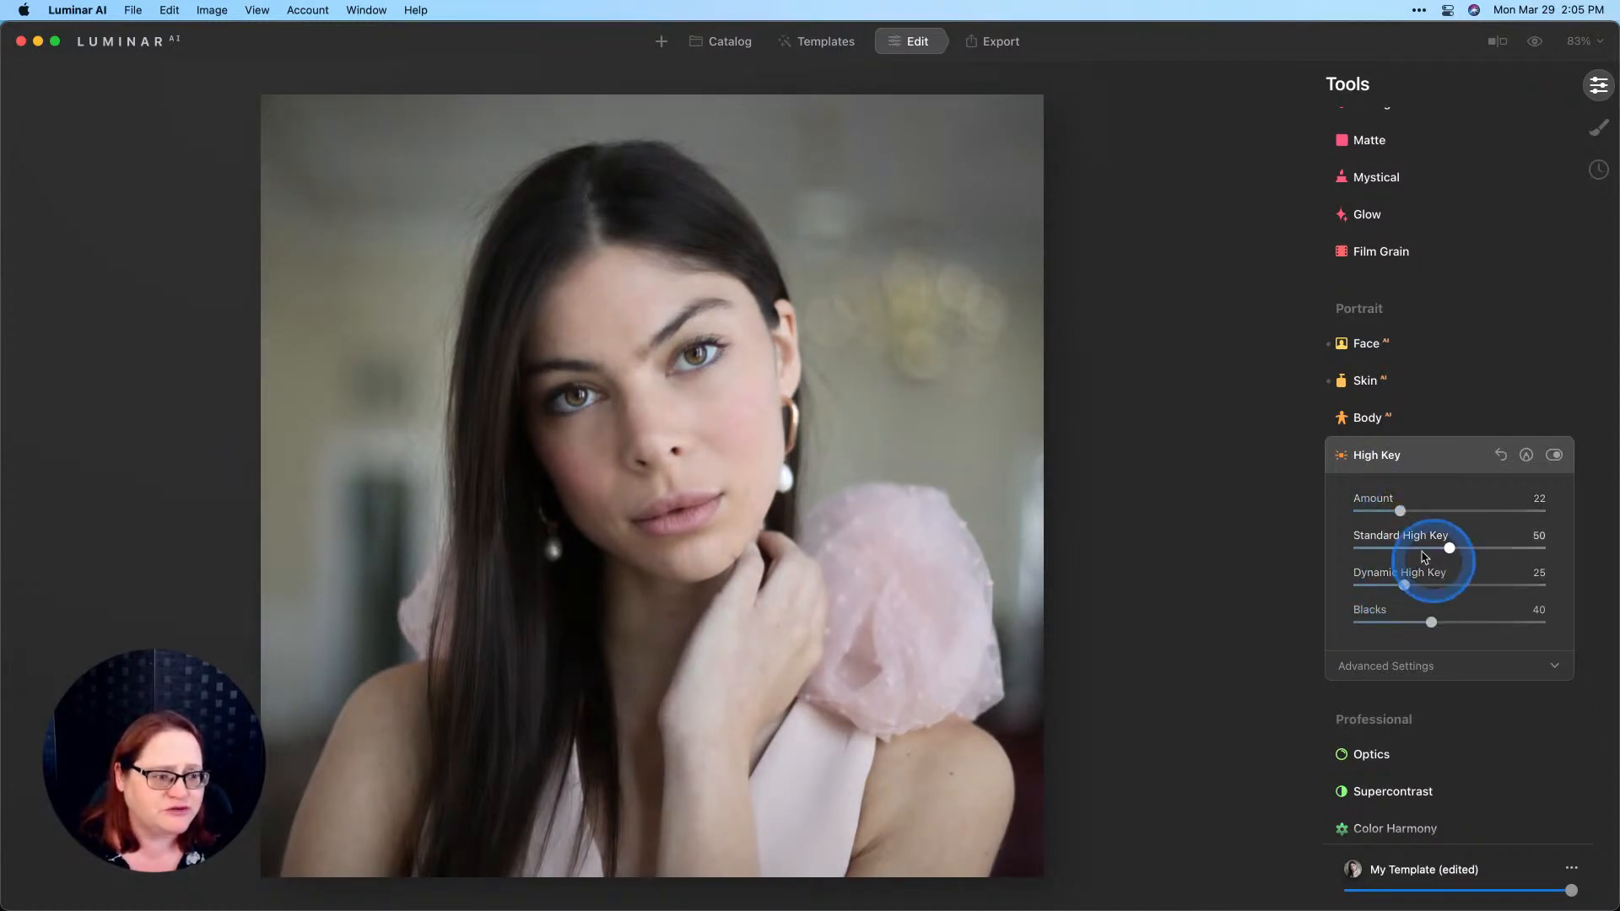
mouse_move(1401, 510)
left_mouse_down()
mouse_move(1507, 508)
mouse_move(1405, 516)
left_mouse_up()
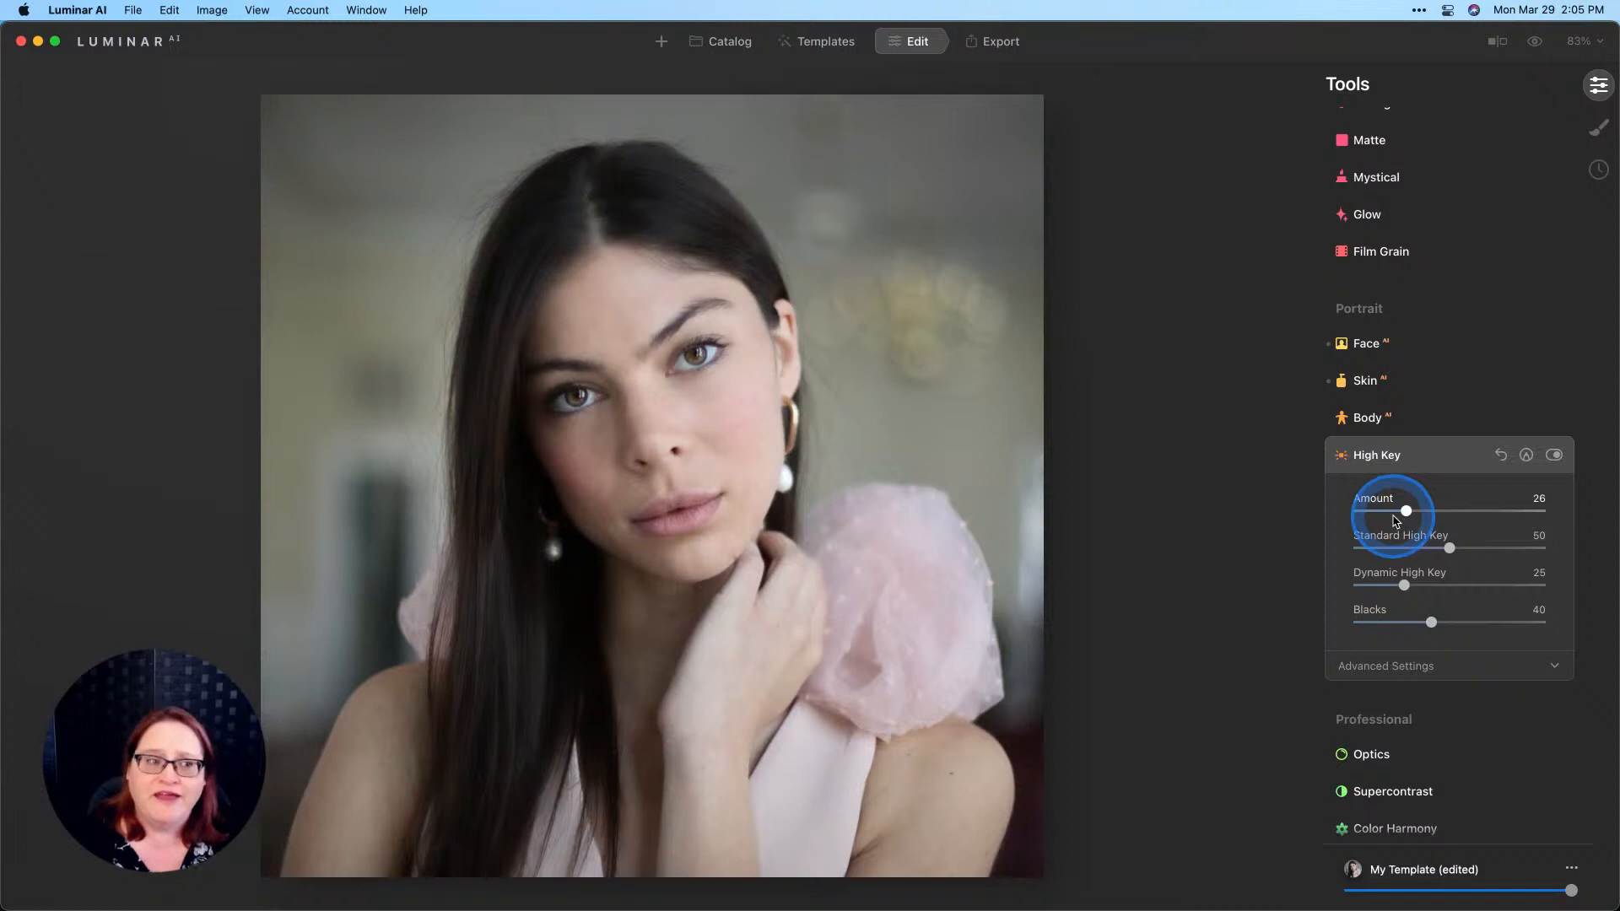
Step: Compare the portrait before and after all edits, both fitted to the screen and at 200% zoom on the face
left_click(1536, 42)
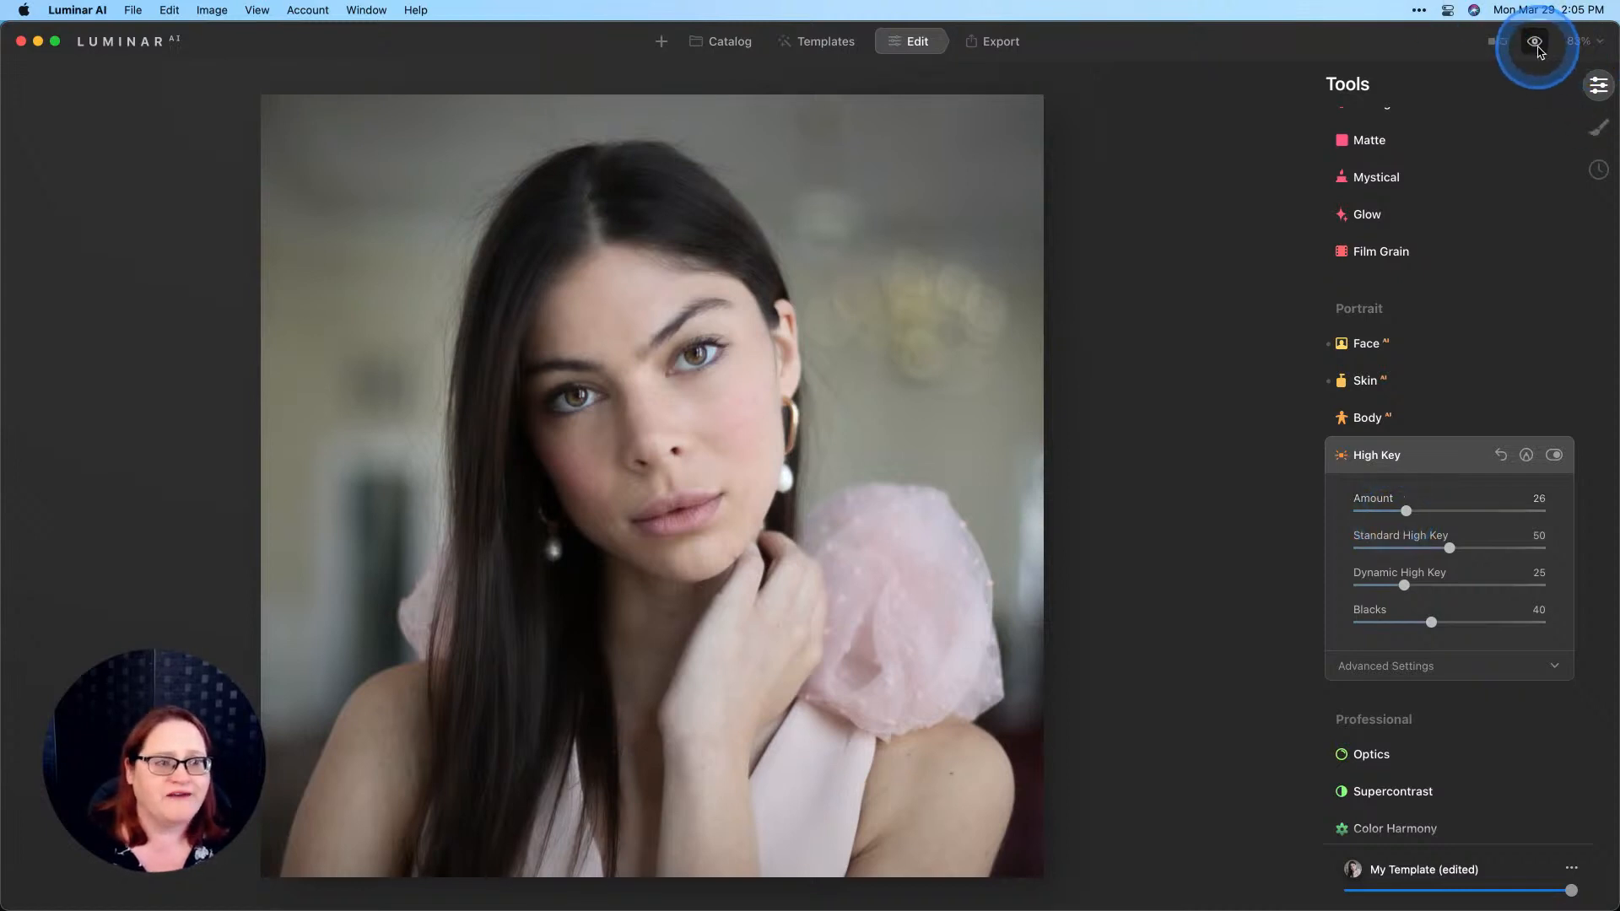
left_click(1537, 44)
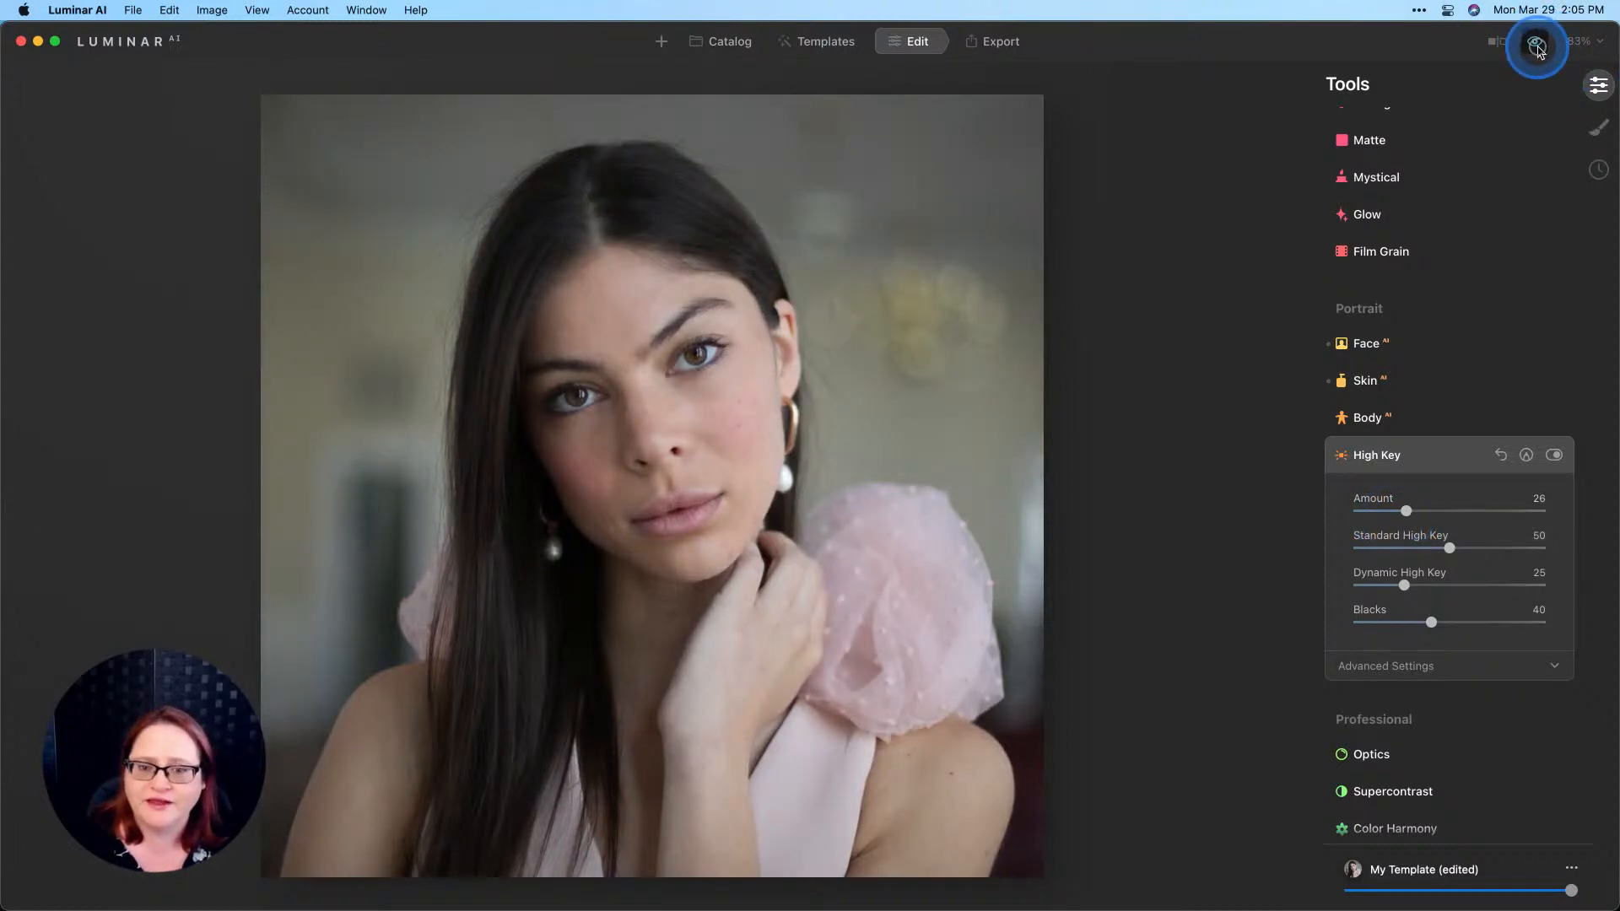
left_click(1537, 46)
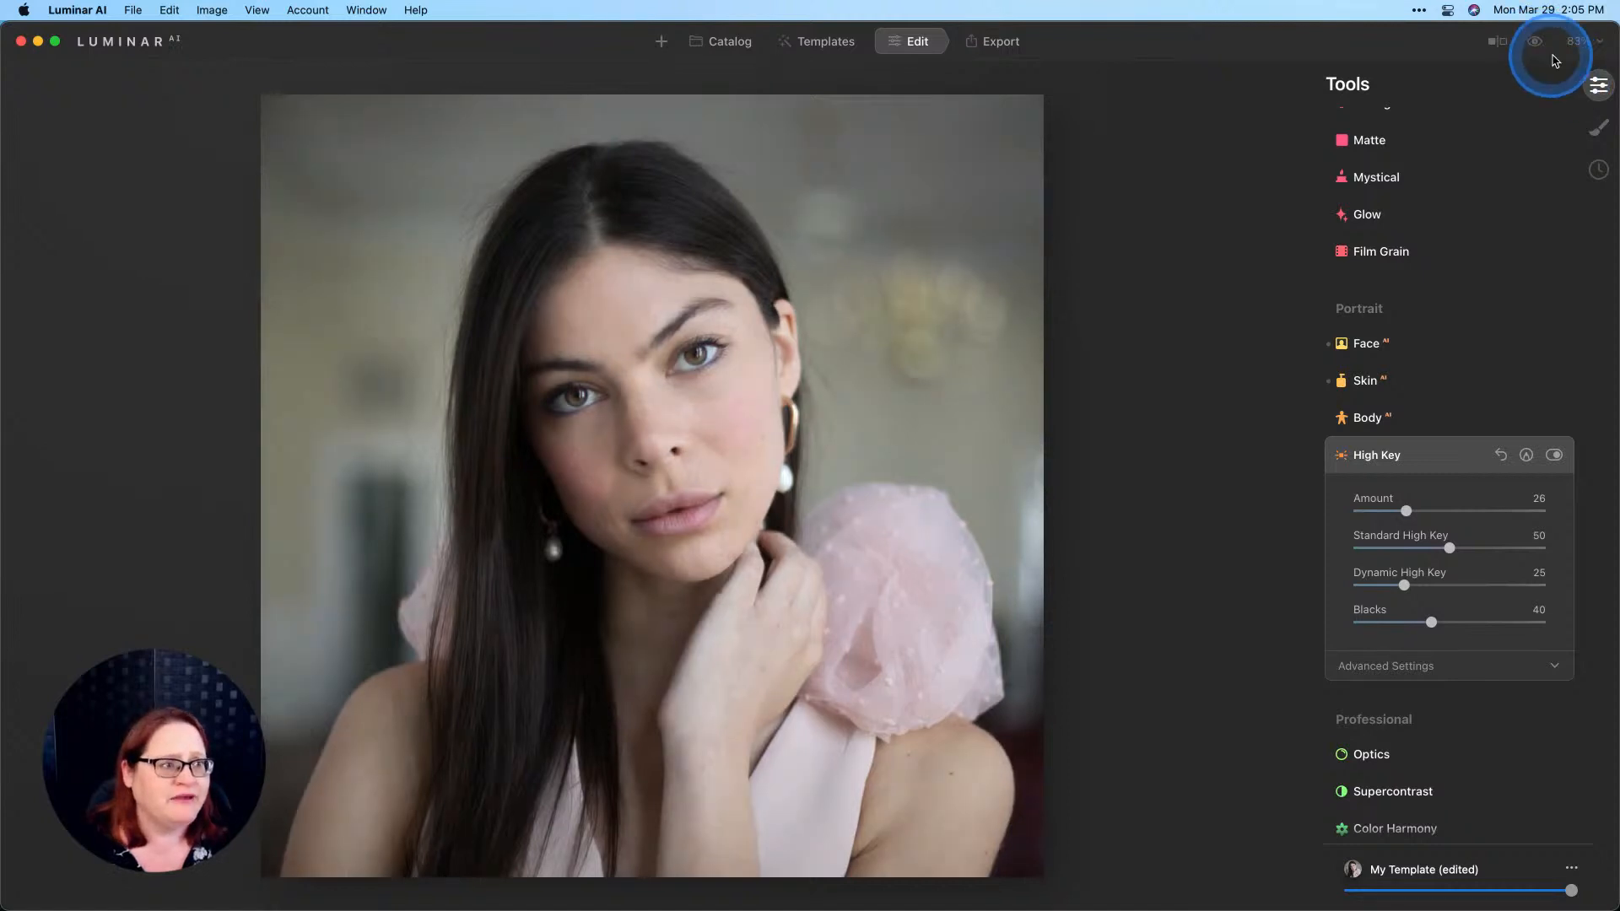
left_click(1575, 46)
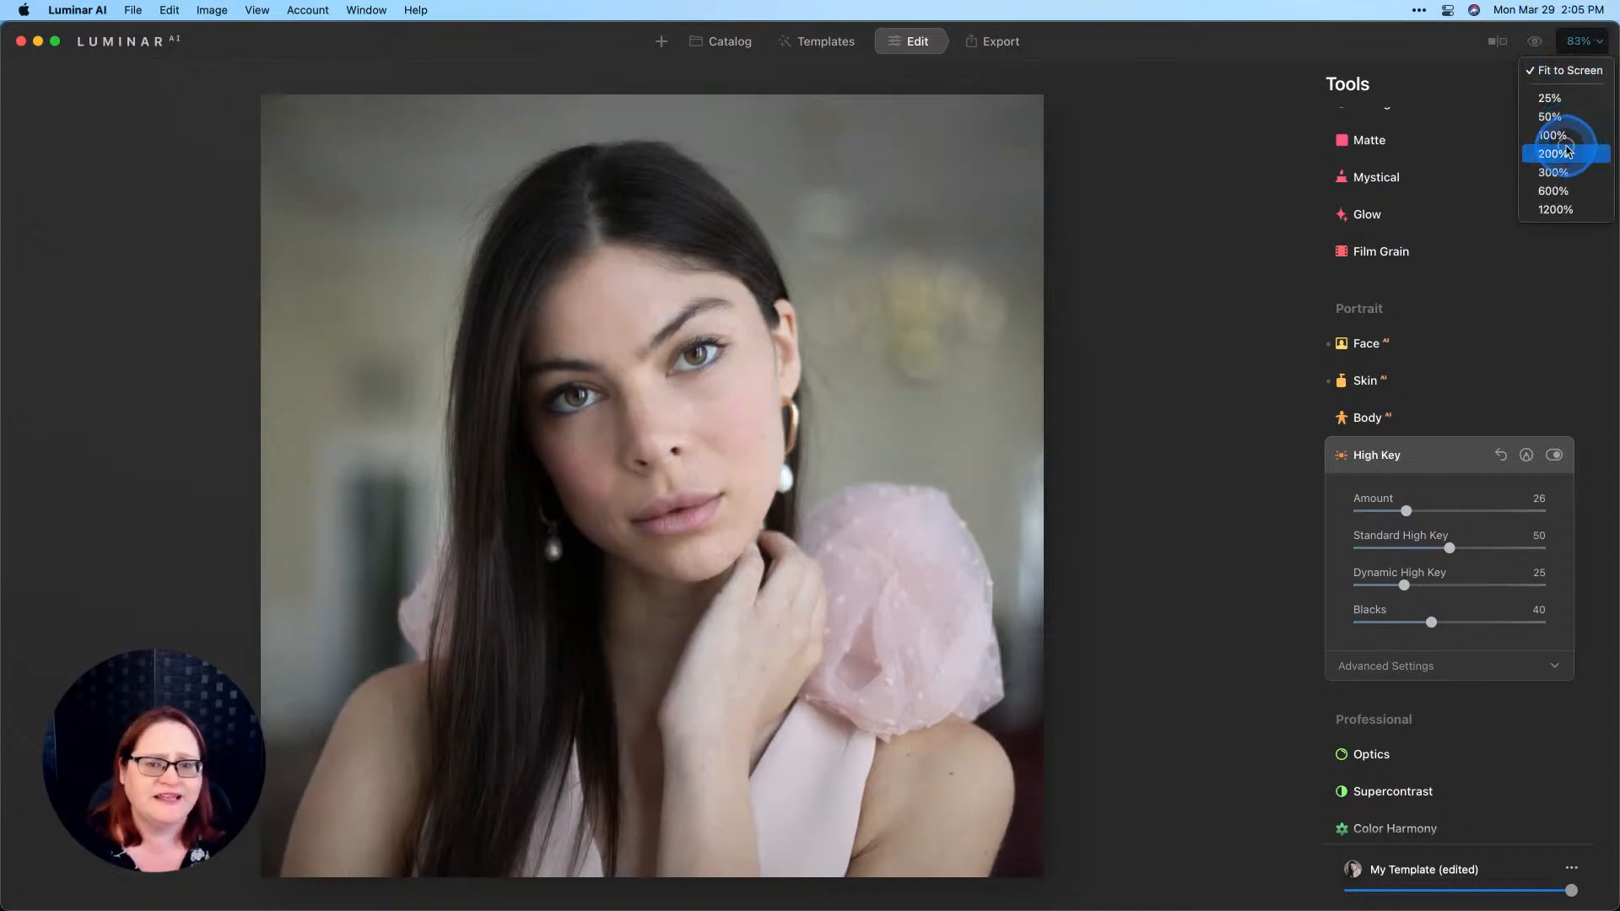
left_click(1477, 156)
left_click_drag(768, 175, 768, 314)
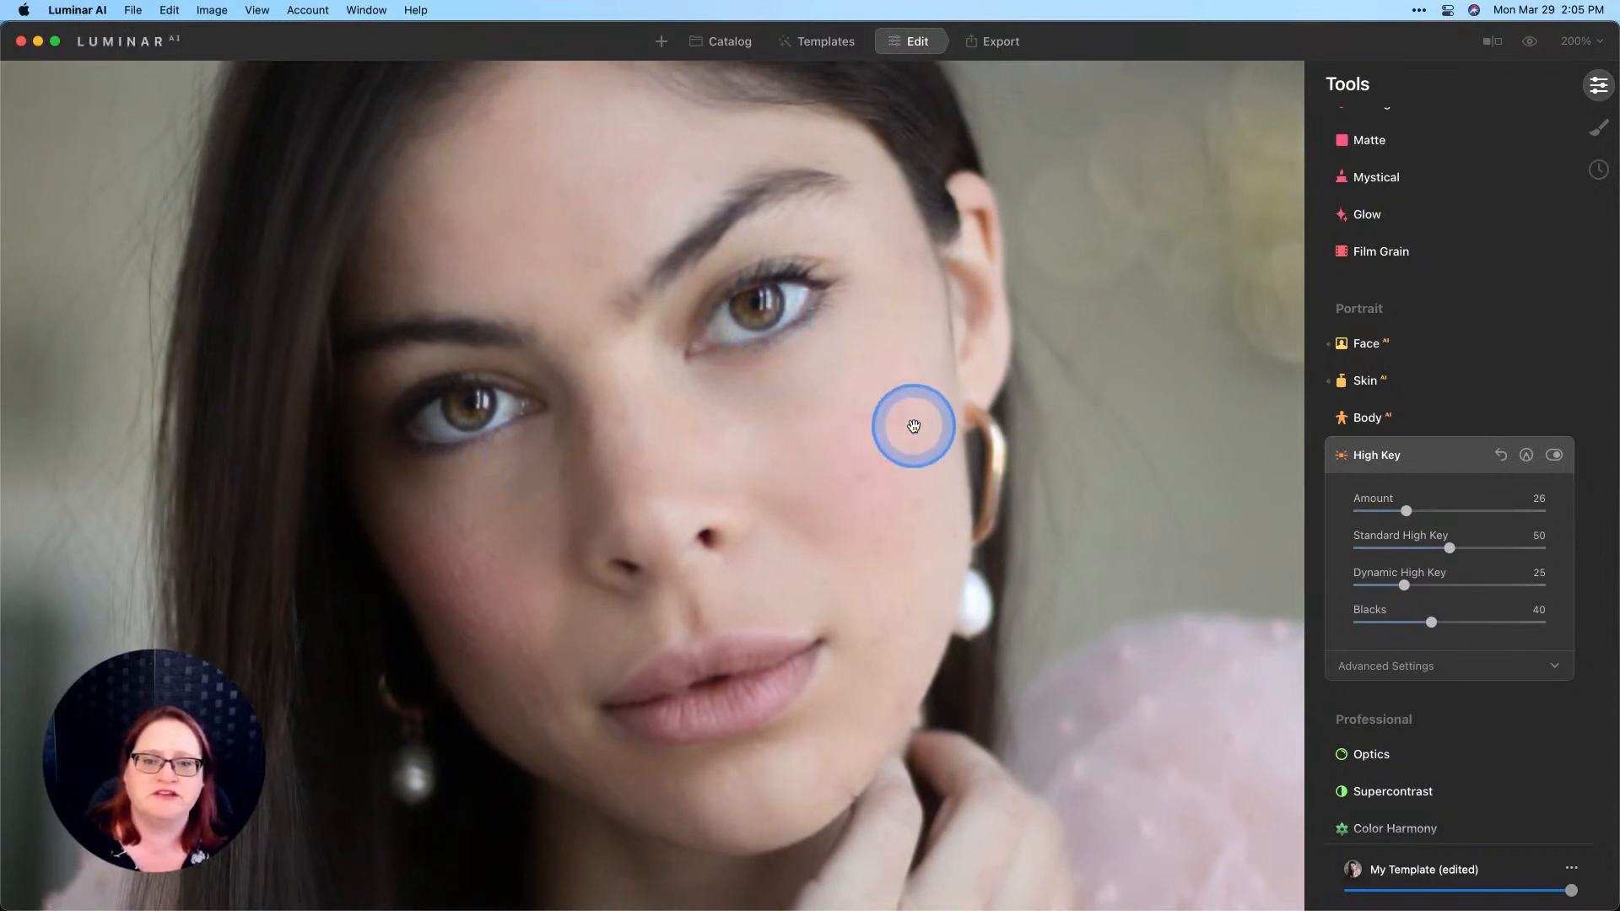
left_click(1537, 51)
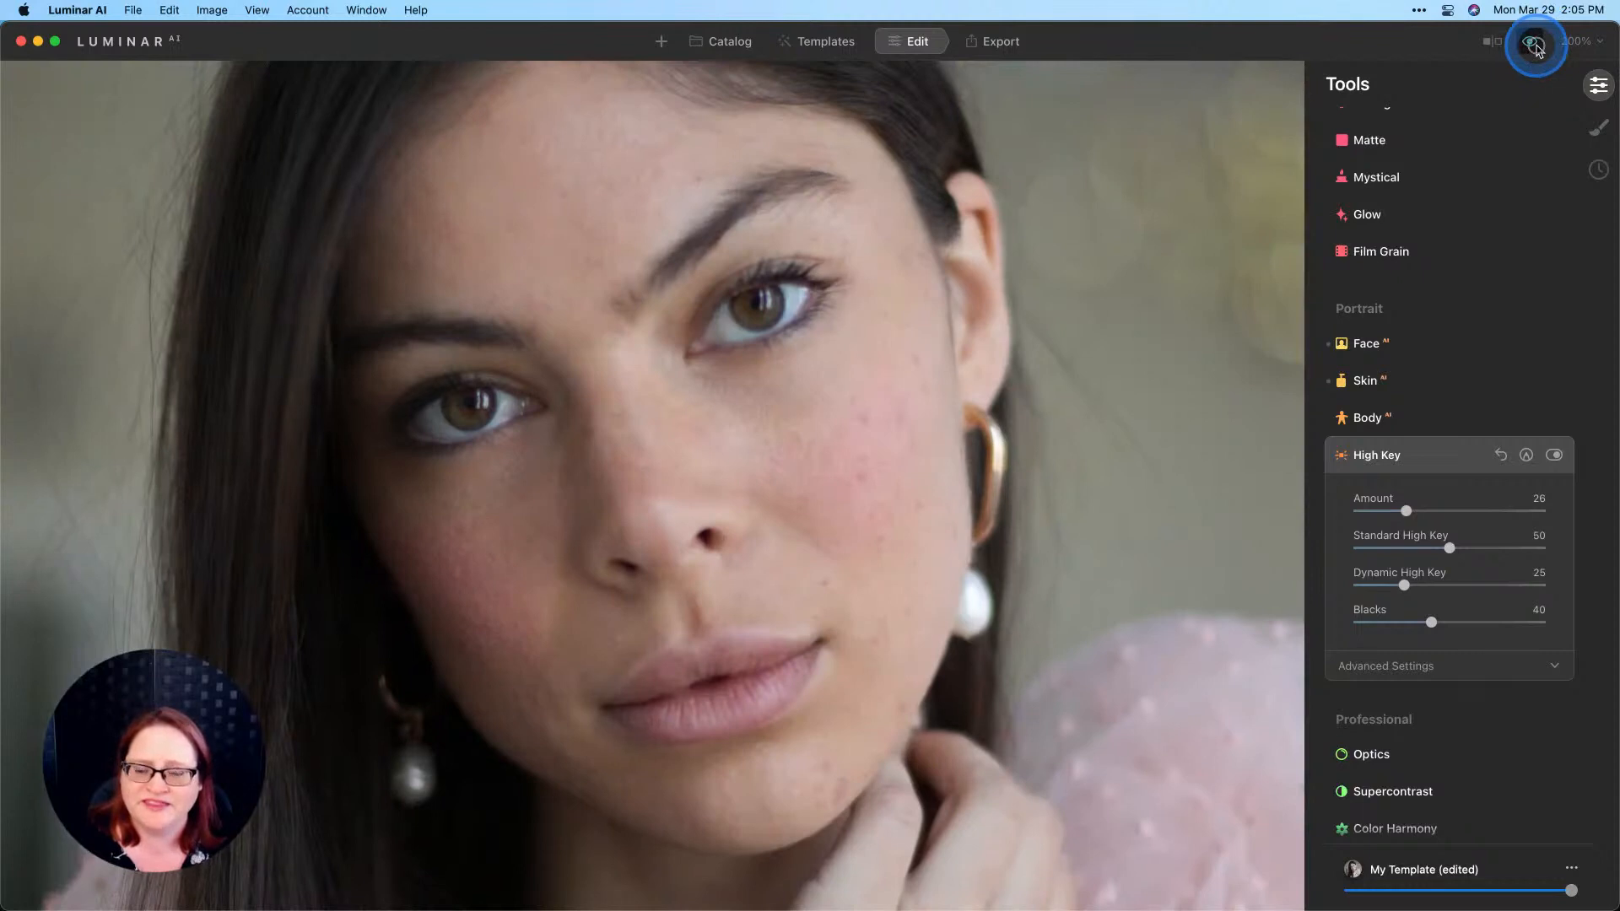
left_click(1538, 51)
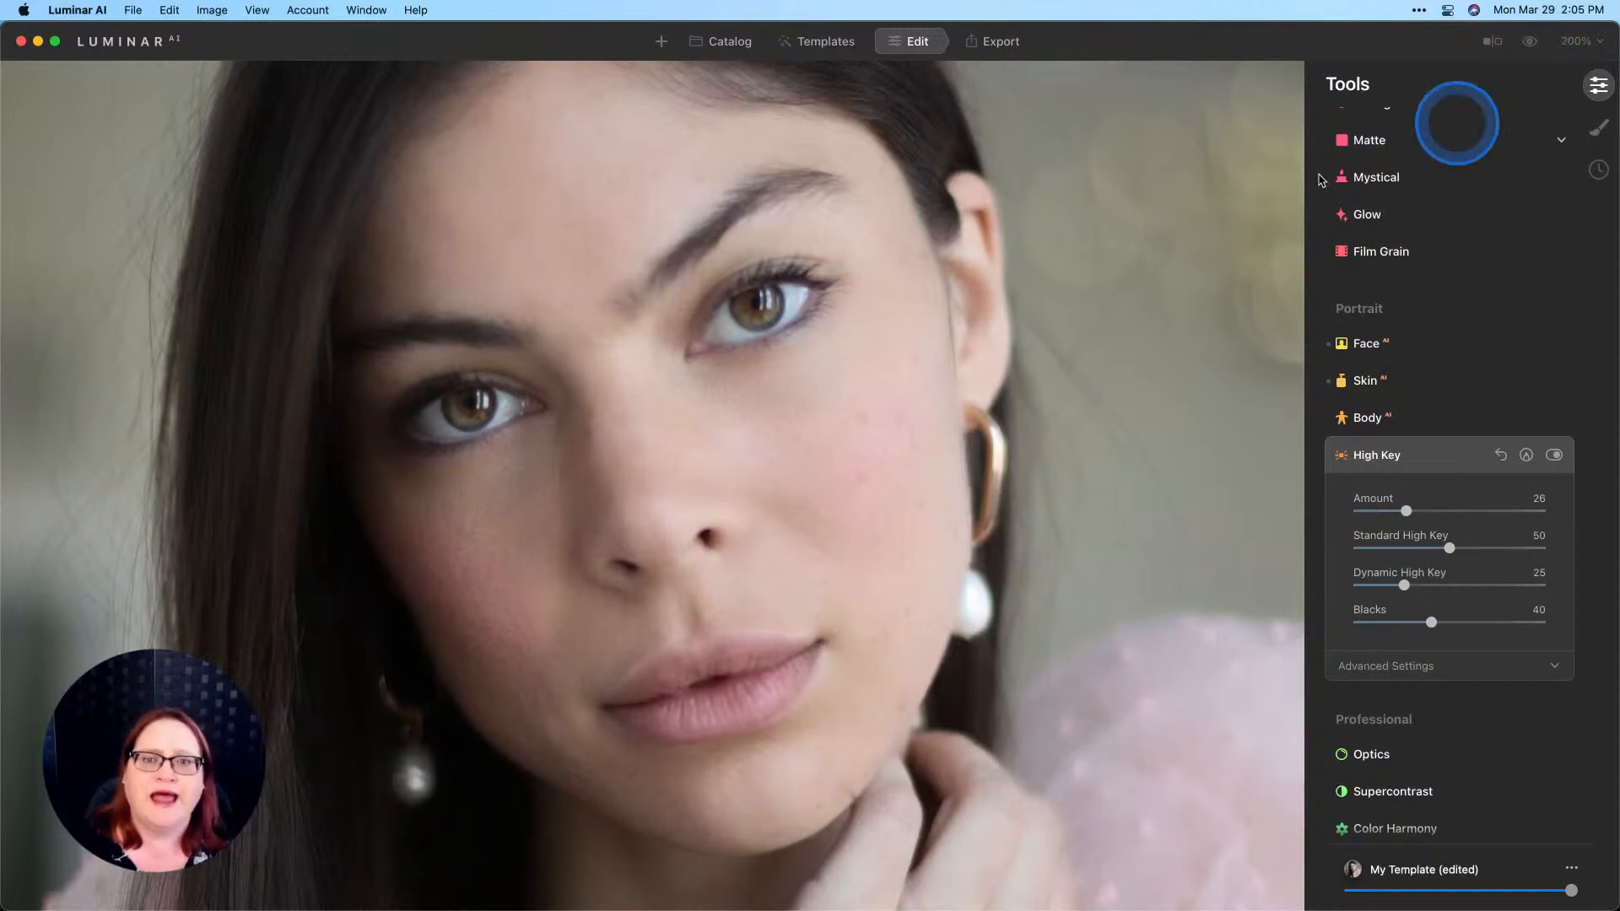
Step: Open the catalog photo of the smiling woman in the yellow headwrap for editing
left_click(724, 41)
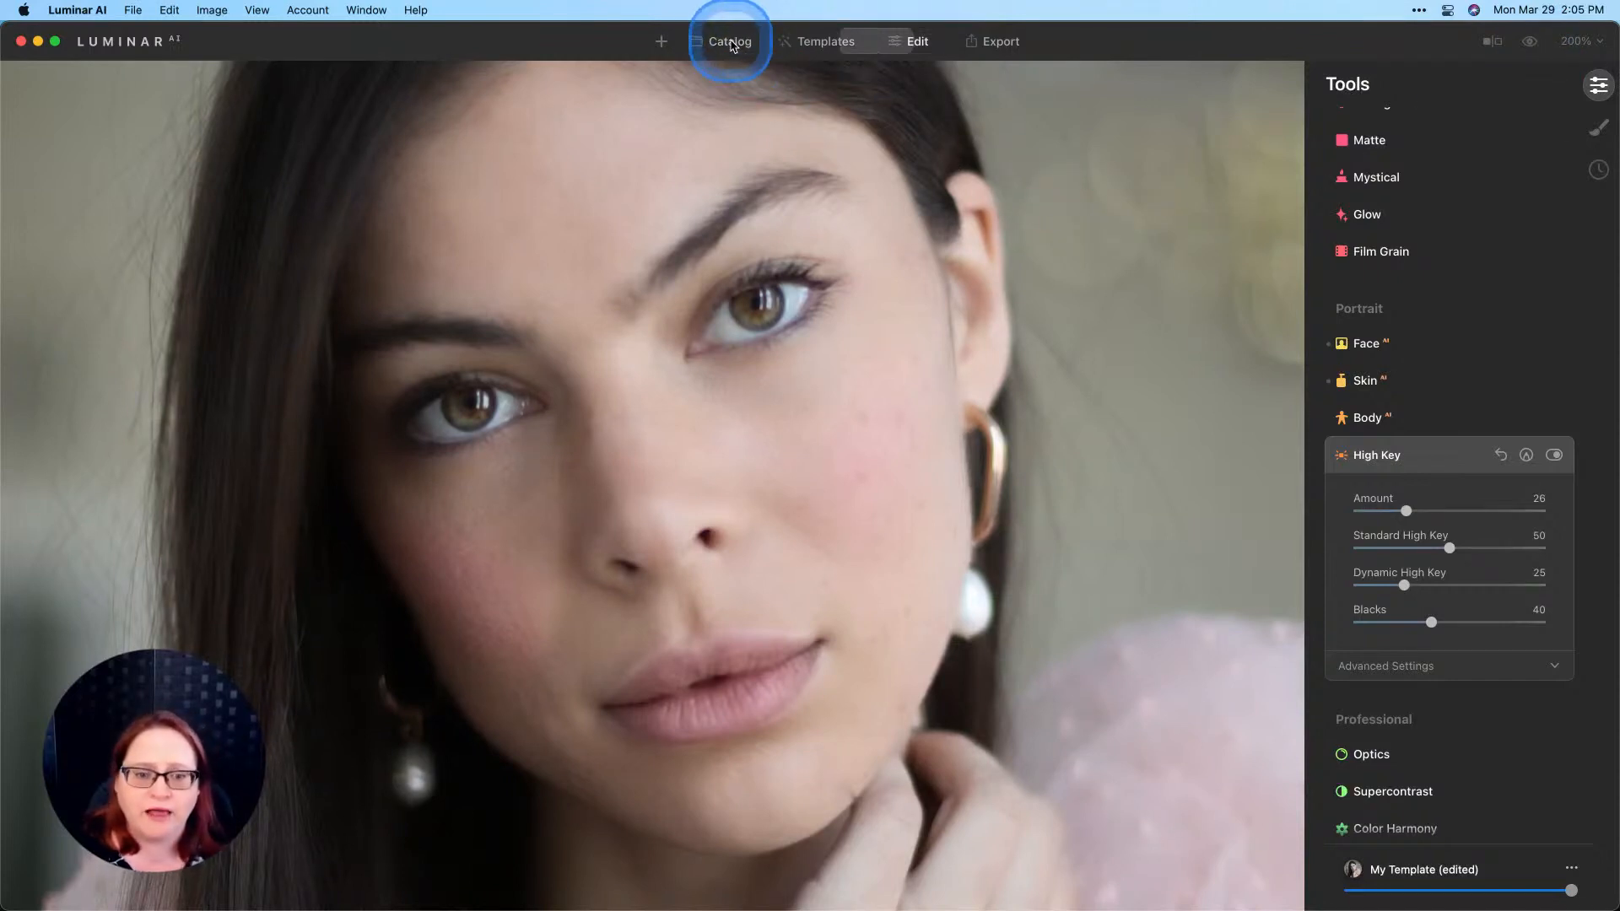
double_click(1046, 221)
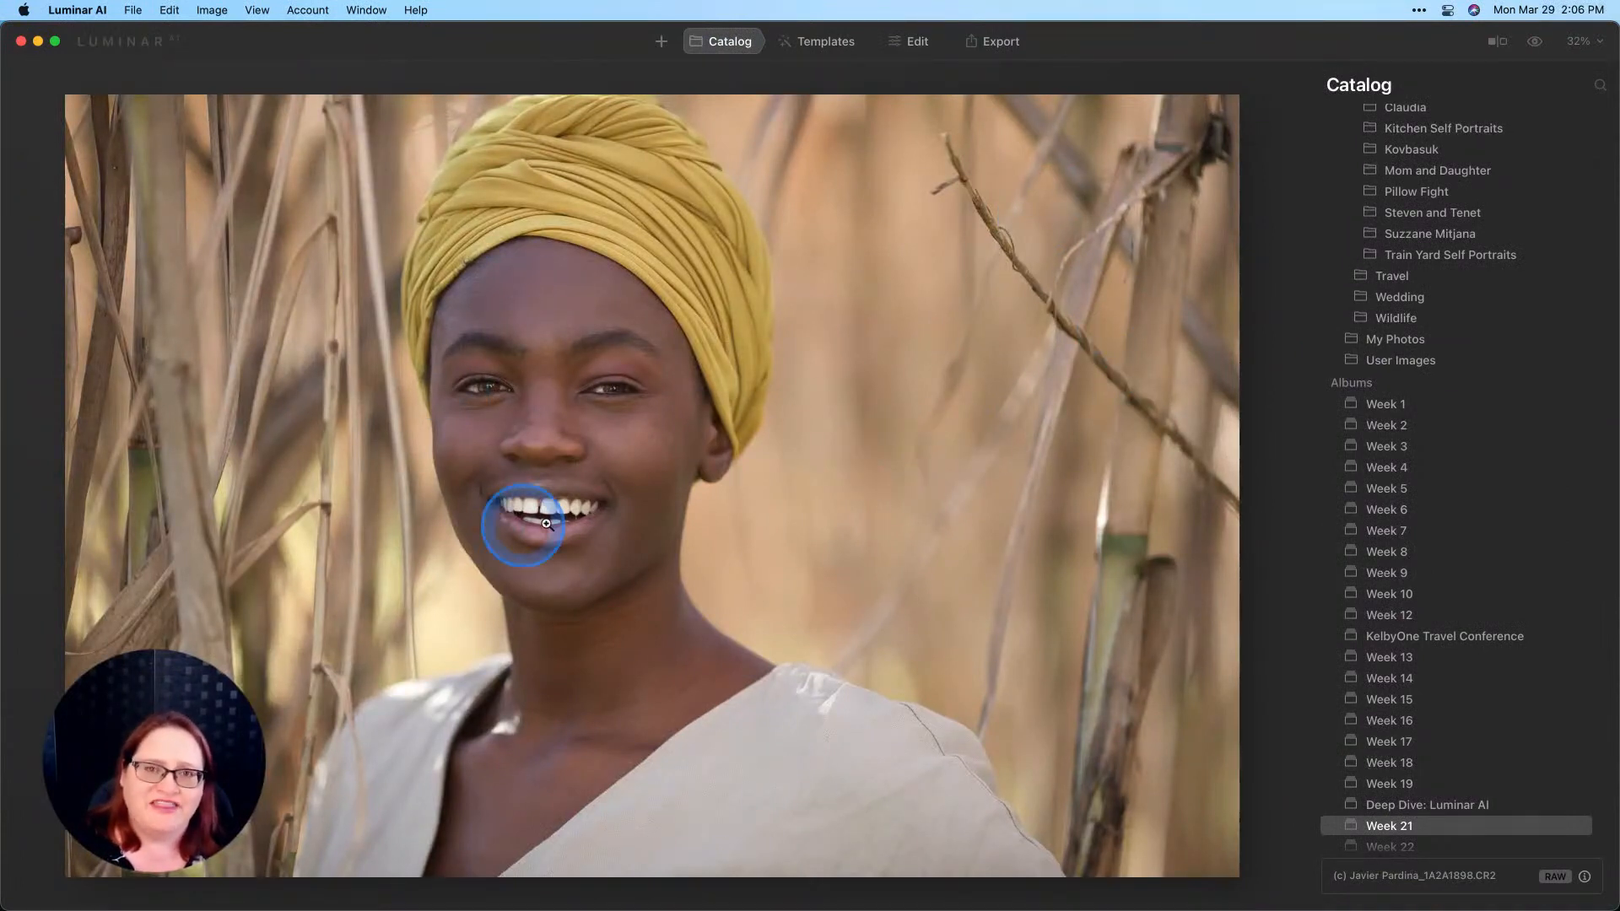
left_click(911, 44)
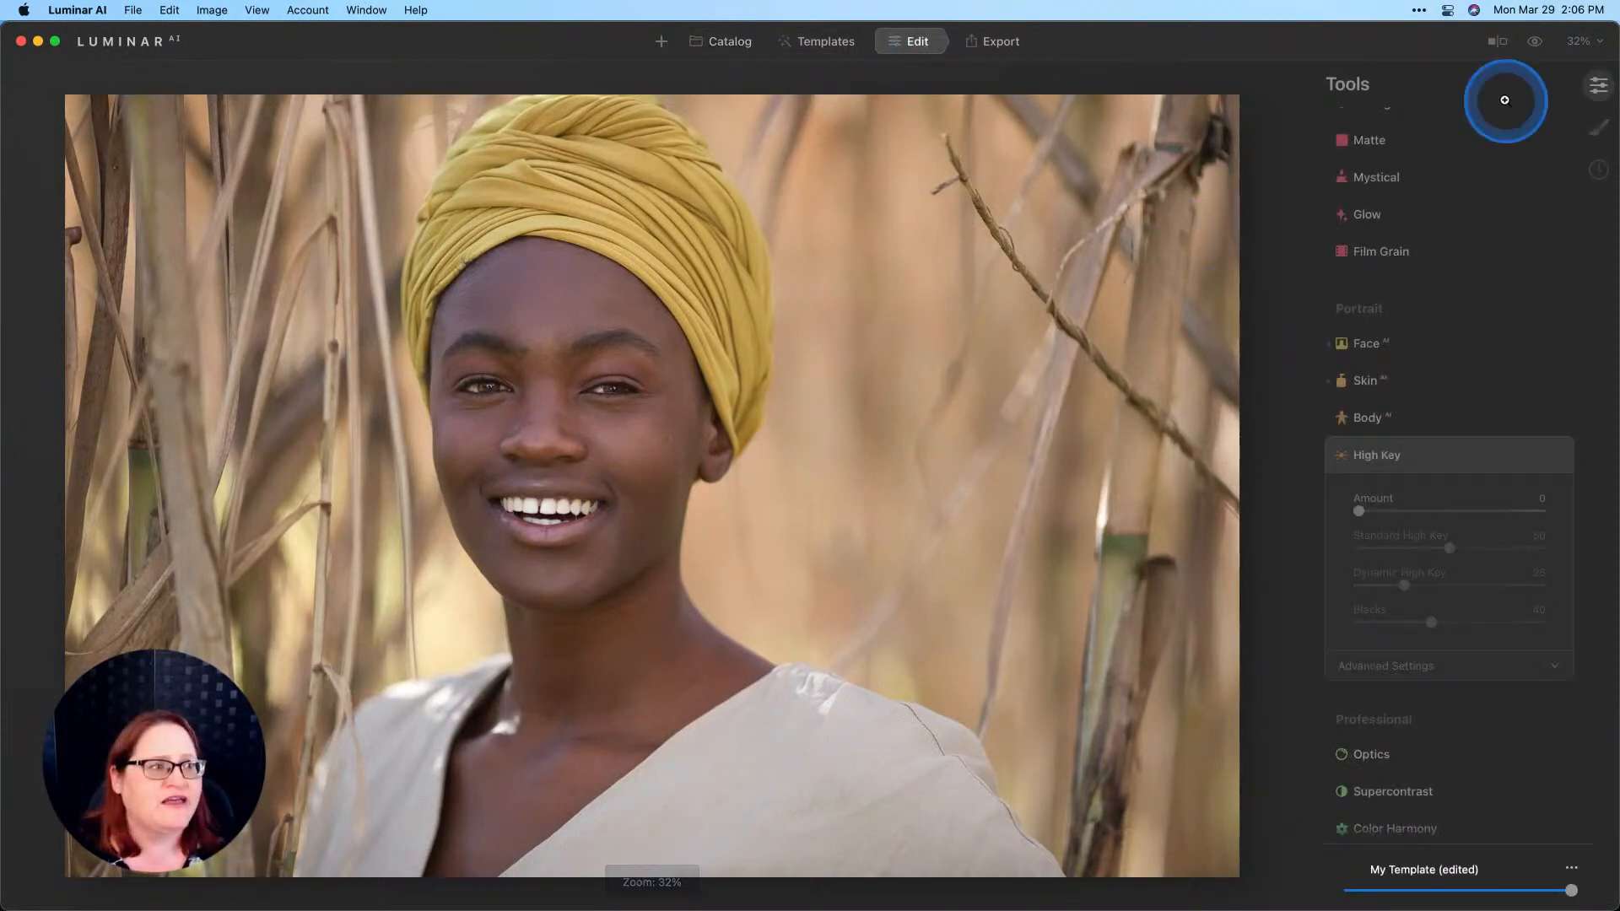
Step: Examine the woman's face at 100% zoom, comparing the original with the existing edits
left_click(1580, 42)
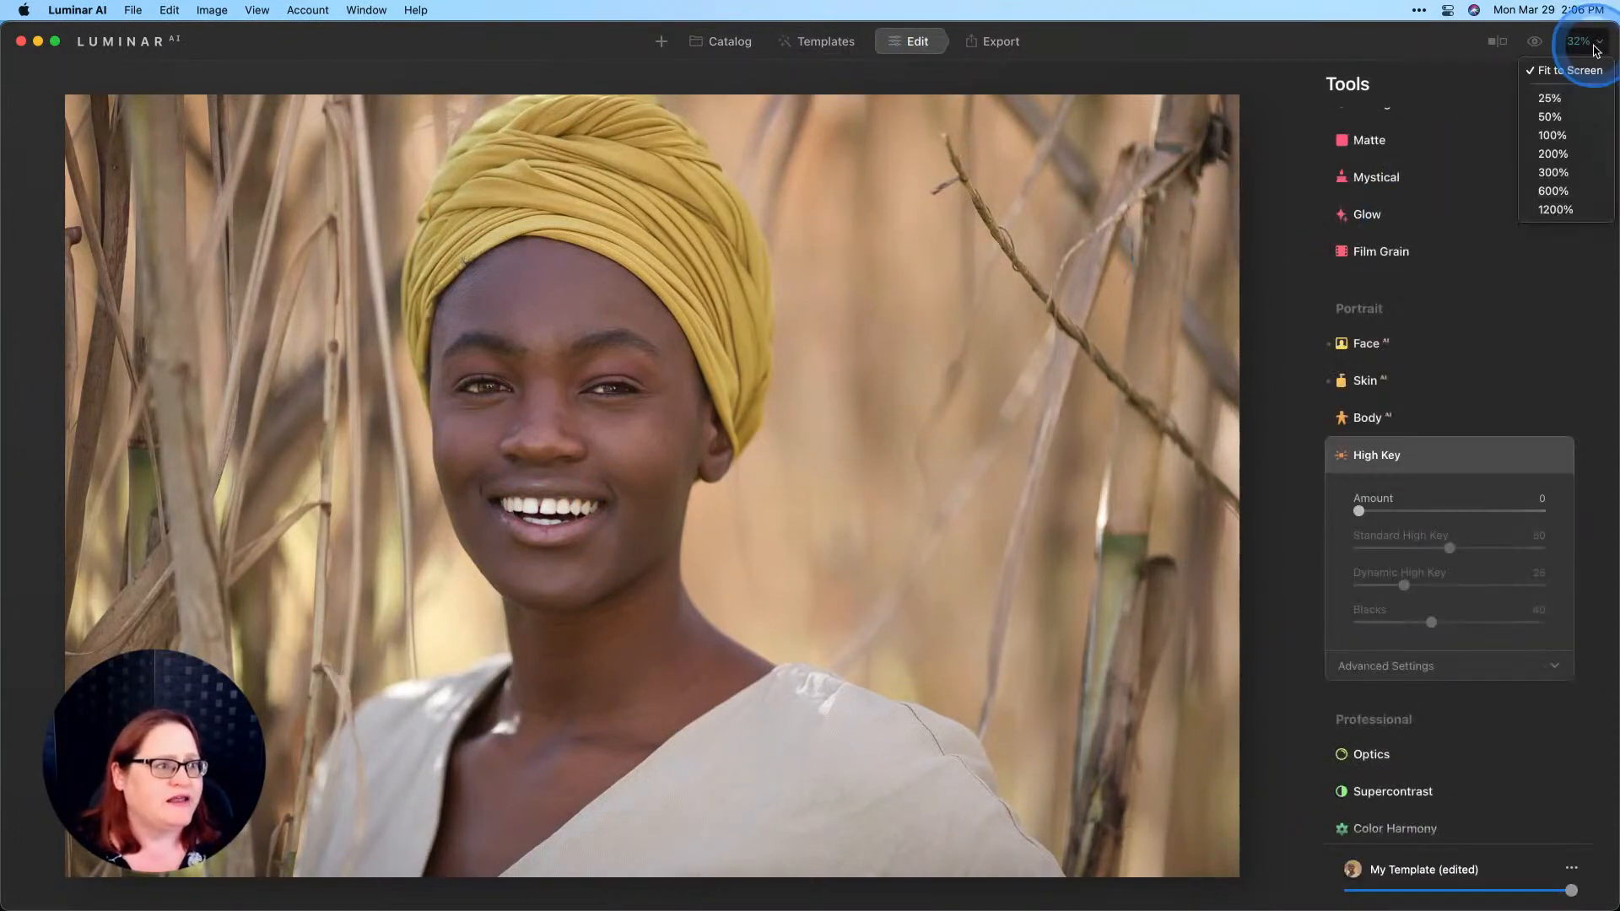
left_click(1553, 135)
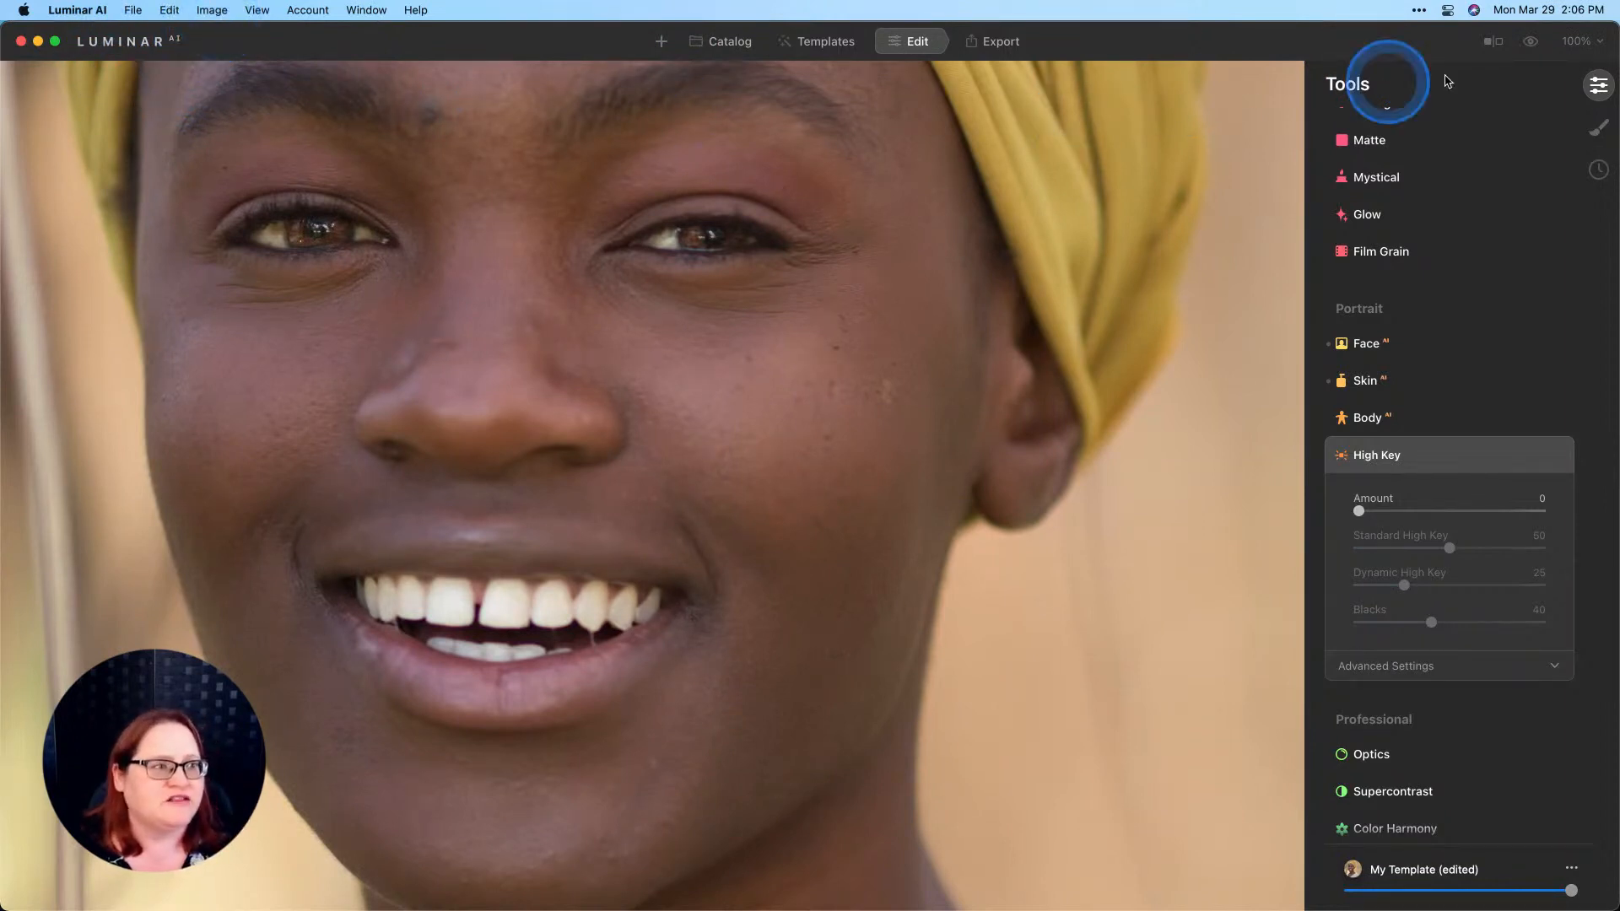
left_click(1537, 50)
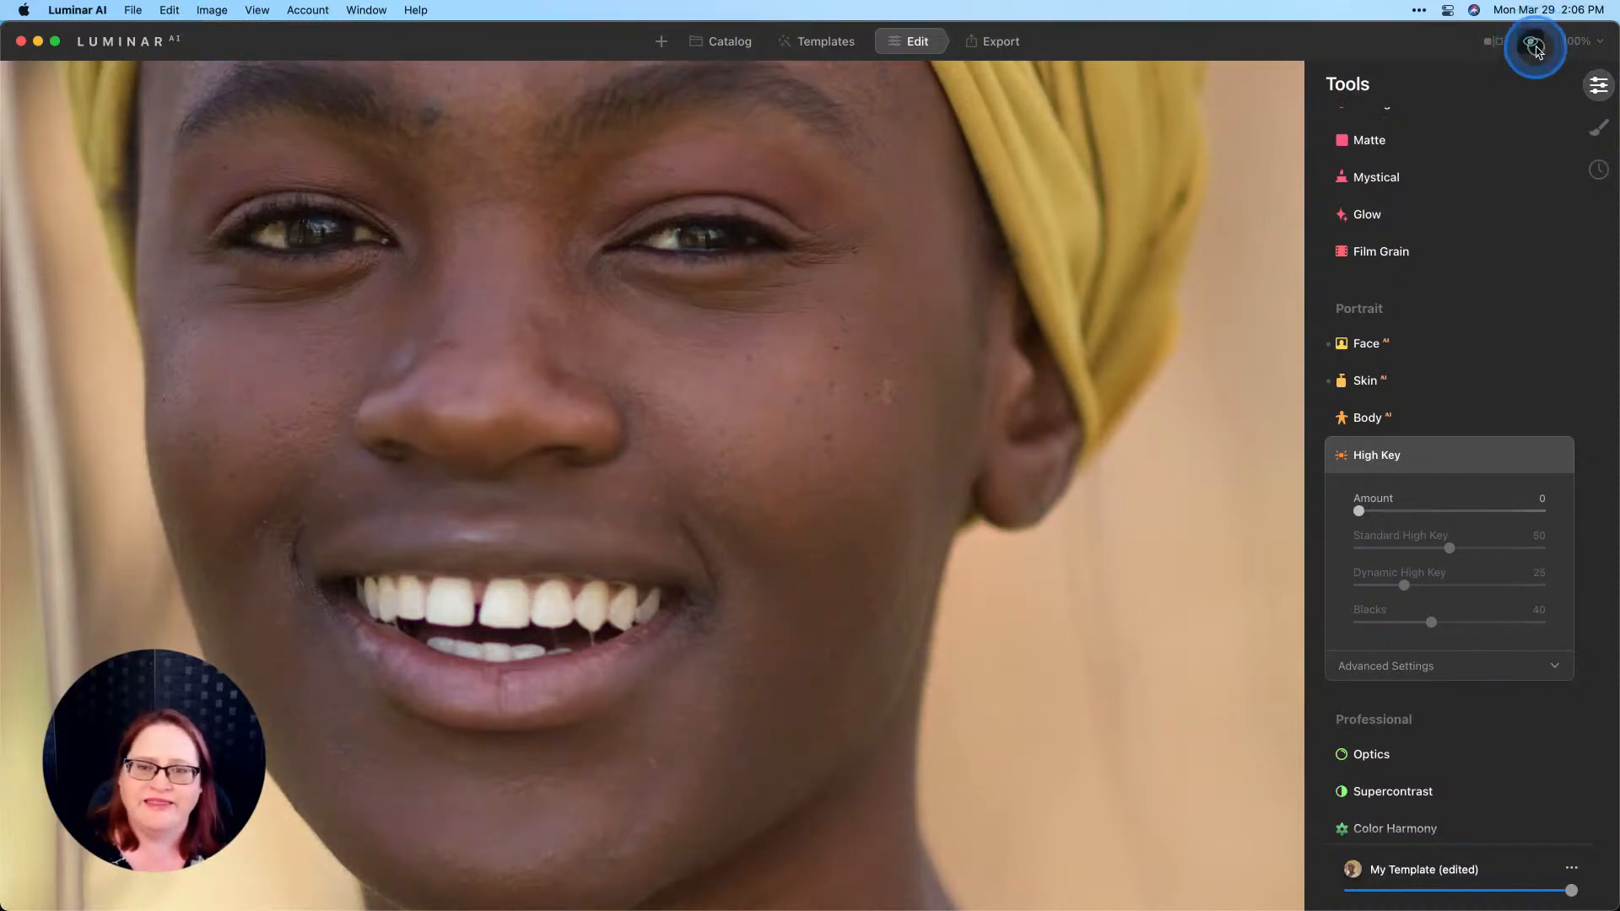
left_click(1538, 50)
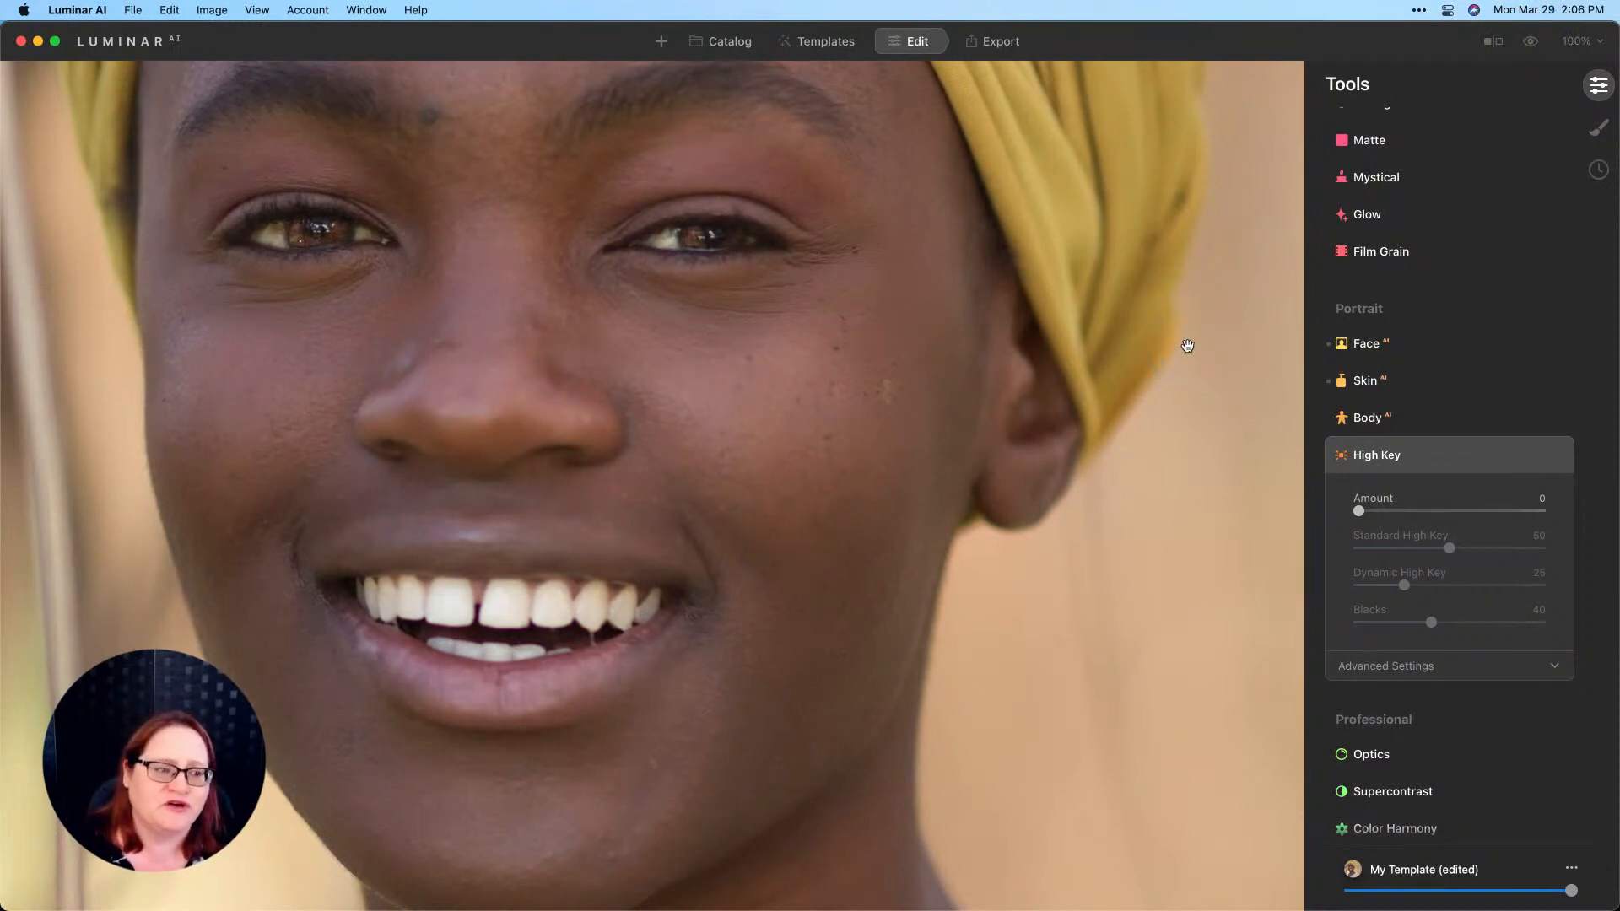
Step: Reset the Face AI tool, then set the iris colour to Brown and Iris Visibility to 23
left_click(1391, 345)
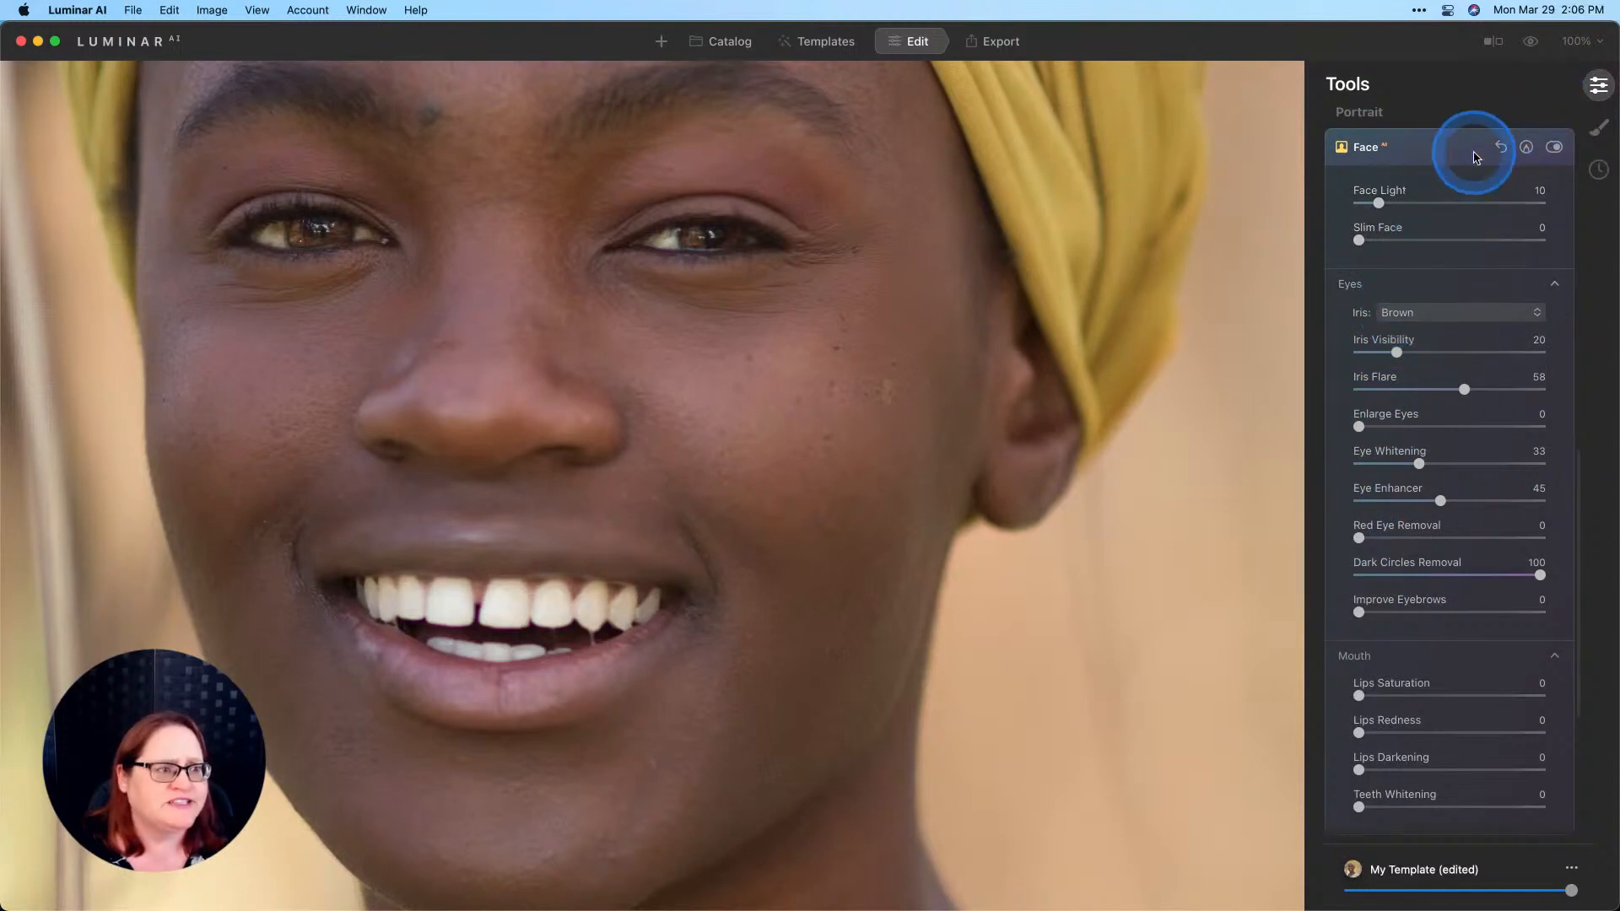
left_click(1500, 148)
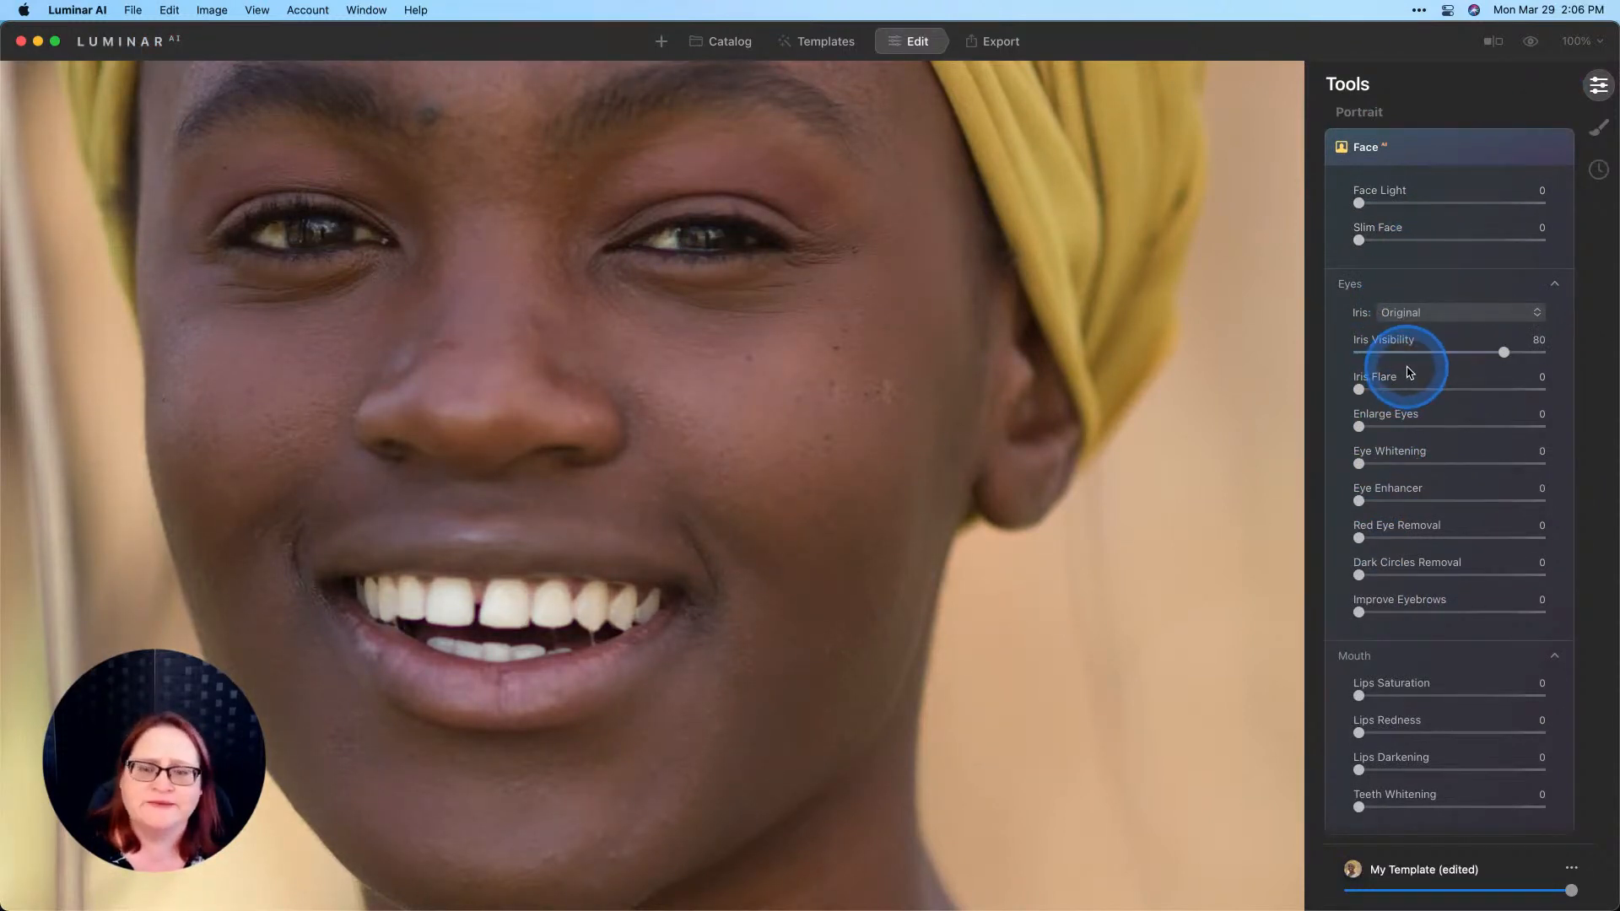
left_click(1428, 315)
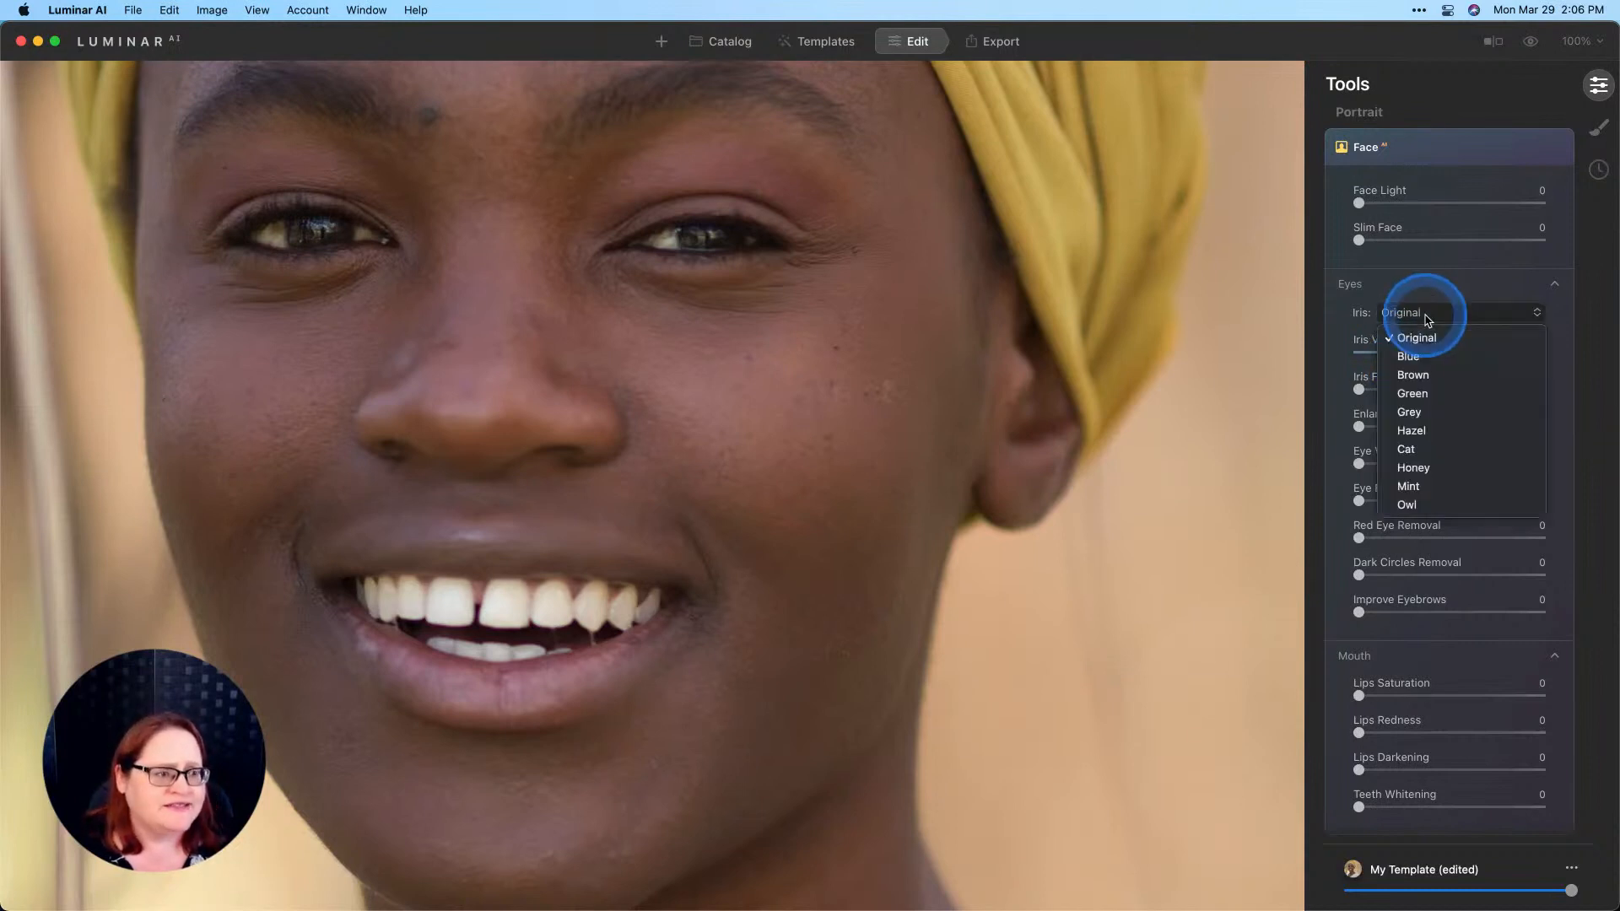
left_click(1420, 374)
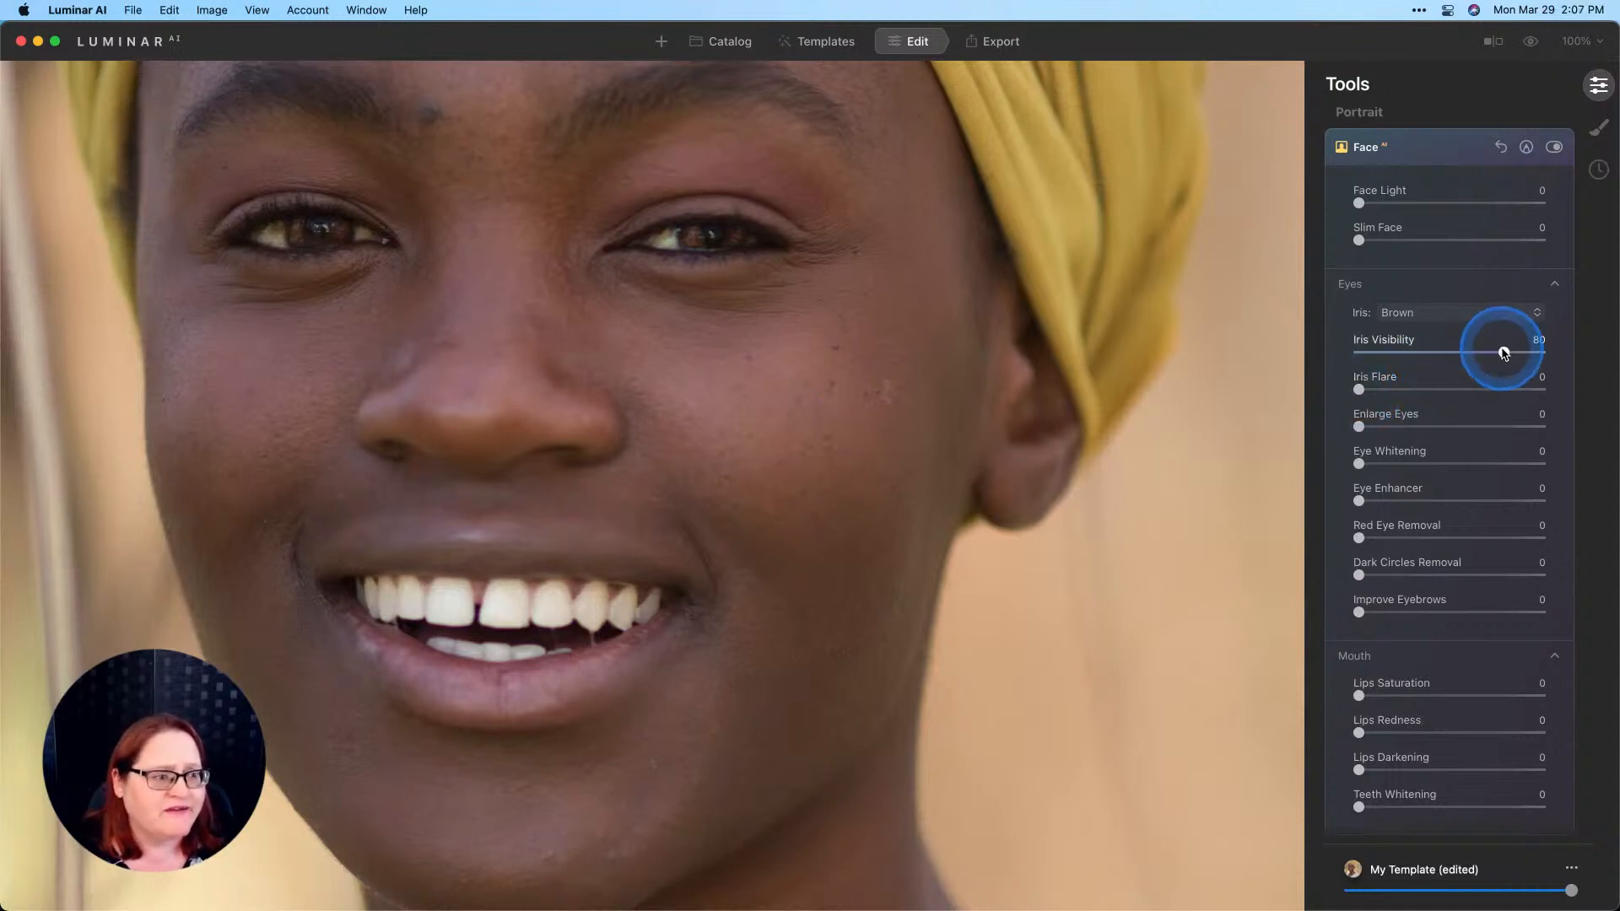
left_click_drag(1503, 351, 1391, 360)
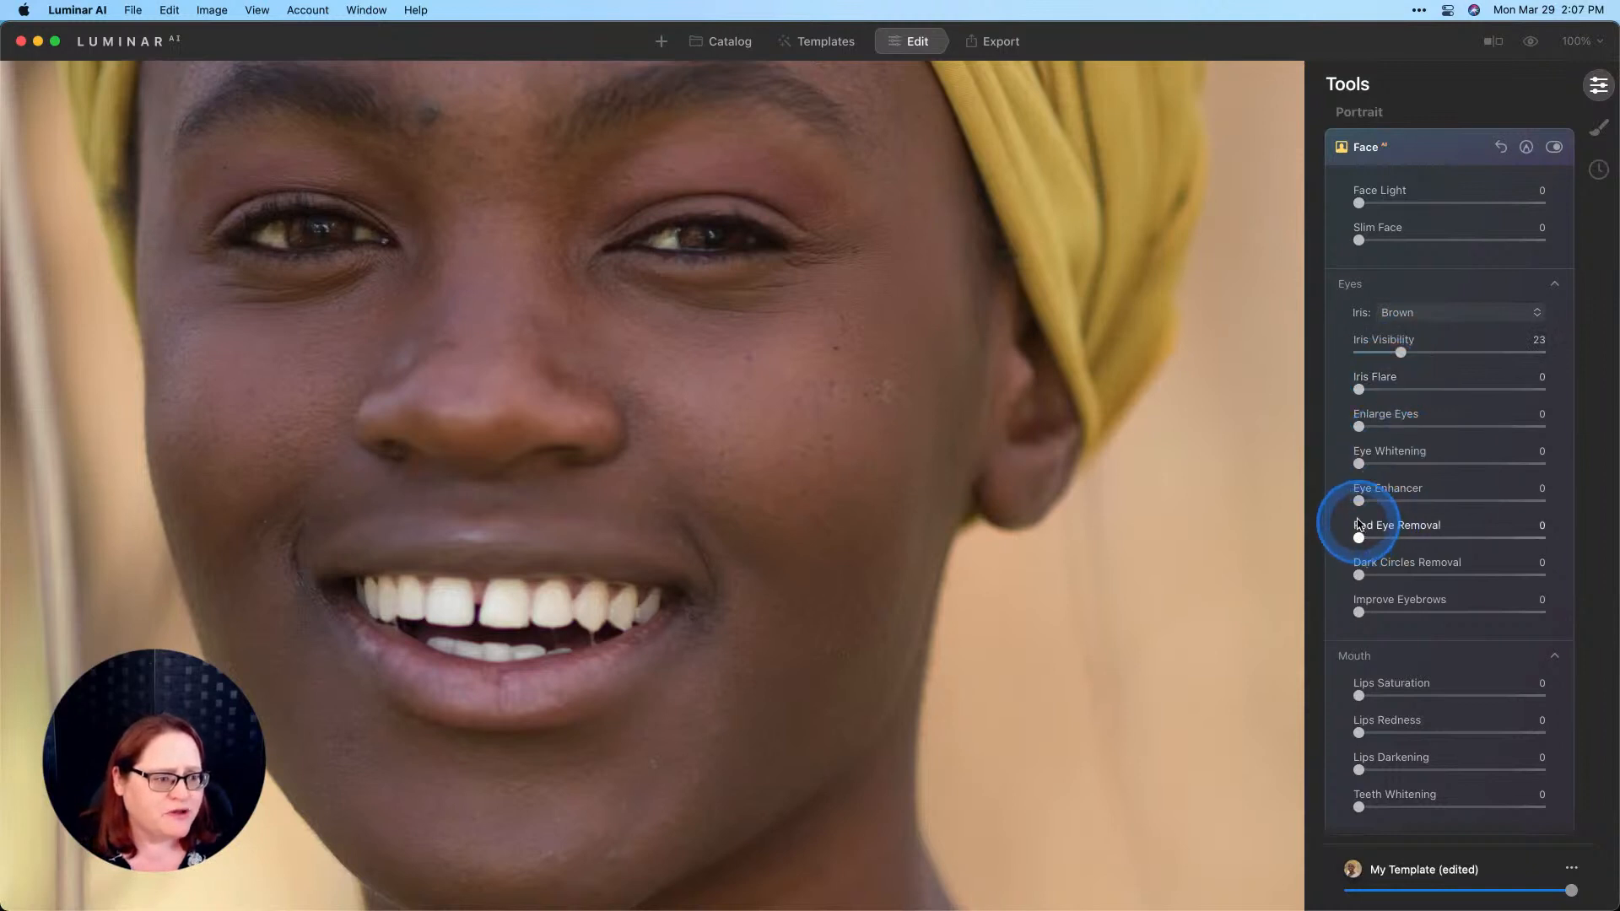
Step: Set the Eye Enhancer to 35 and compare the face with the Face AI tool disabled and enabled
left_click_drag(1358, 501, 1432, 500)
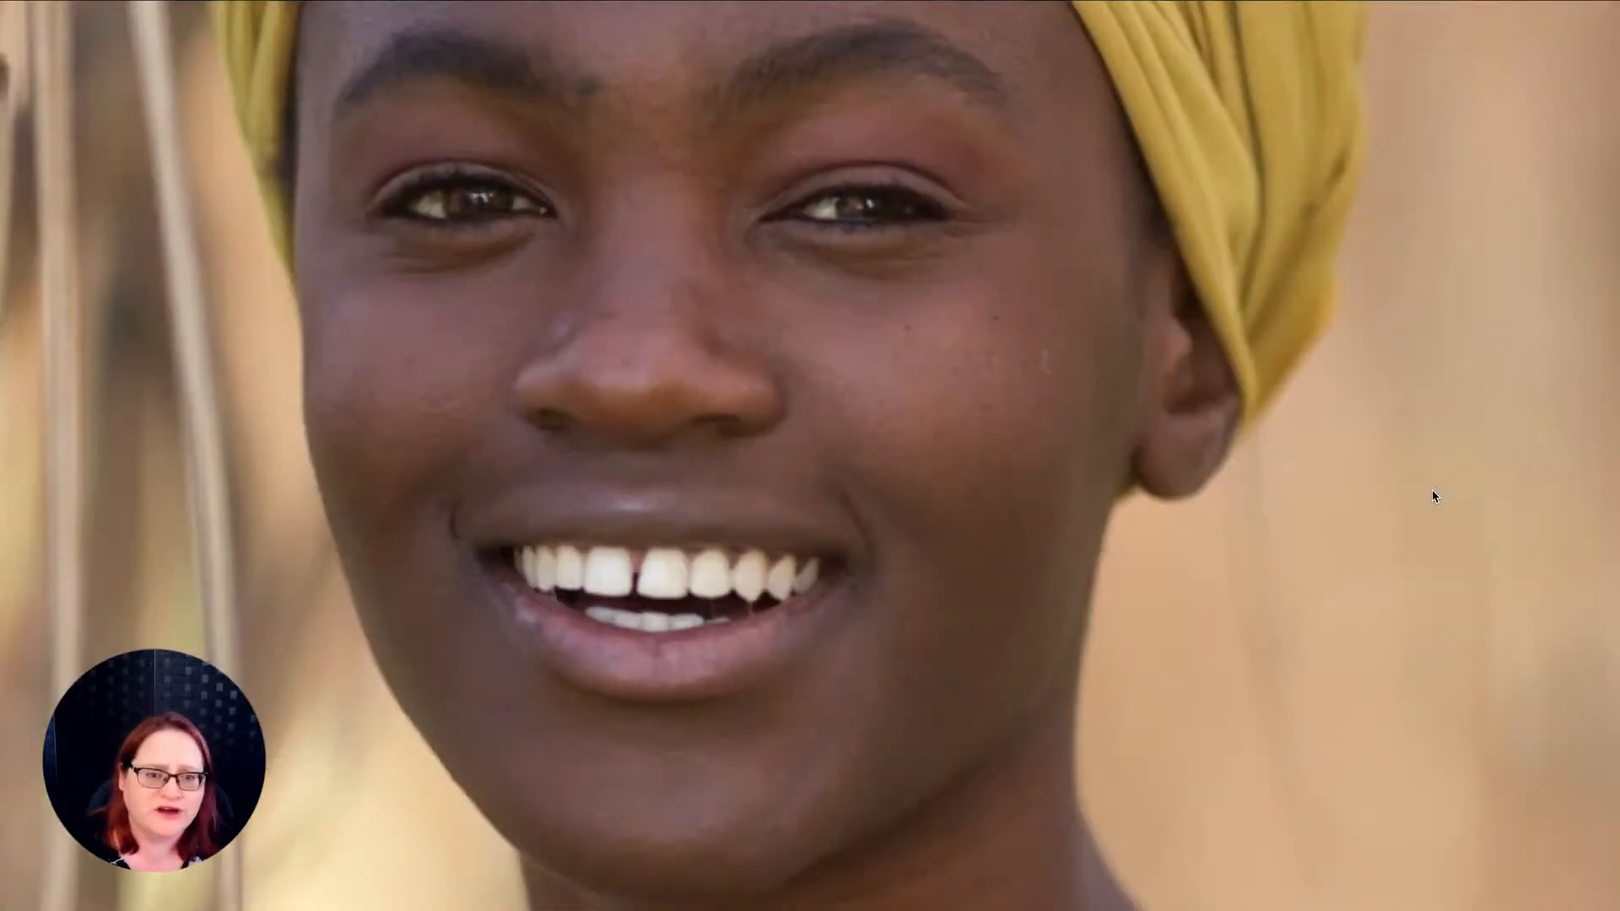
key("f")
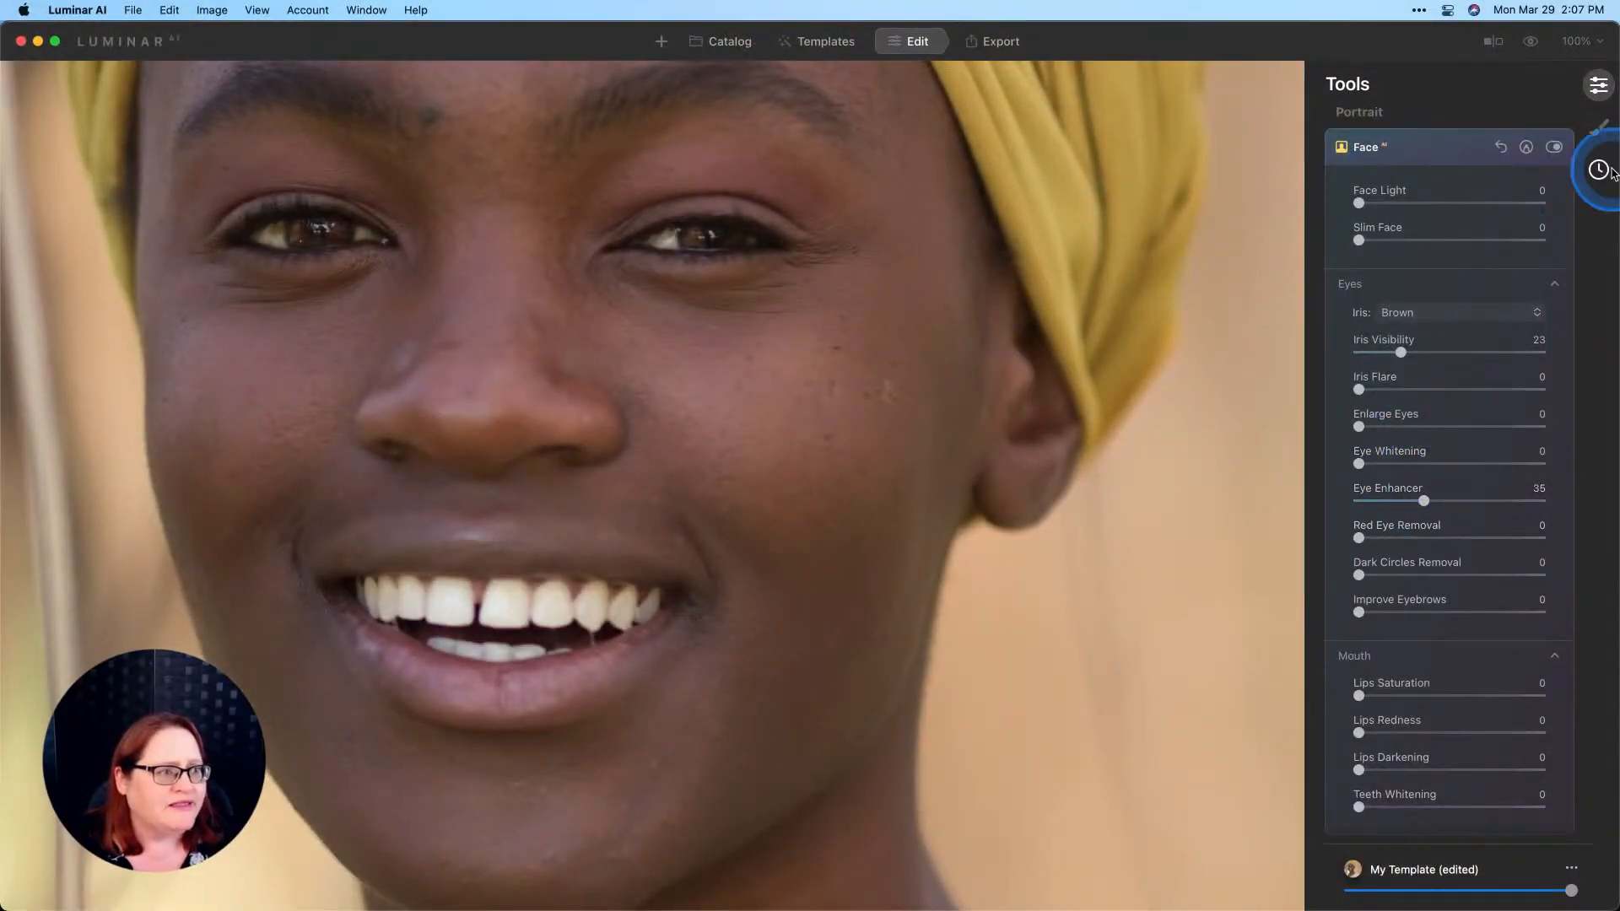
left_click(1555, 147)
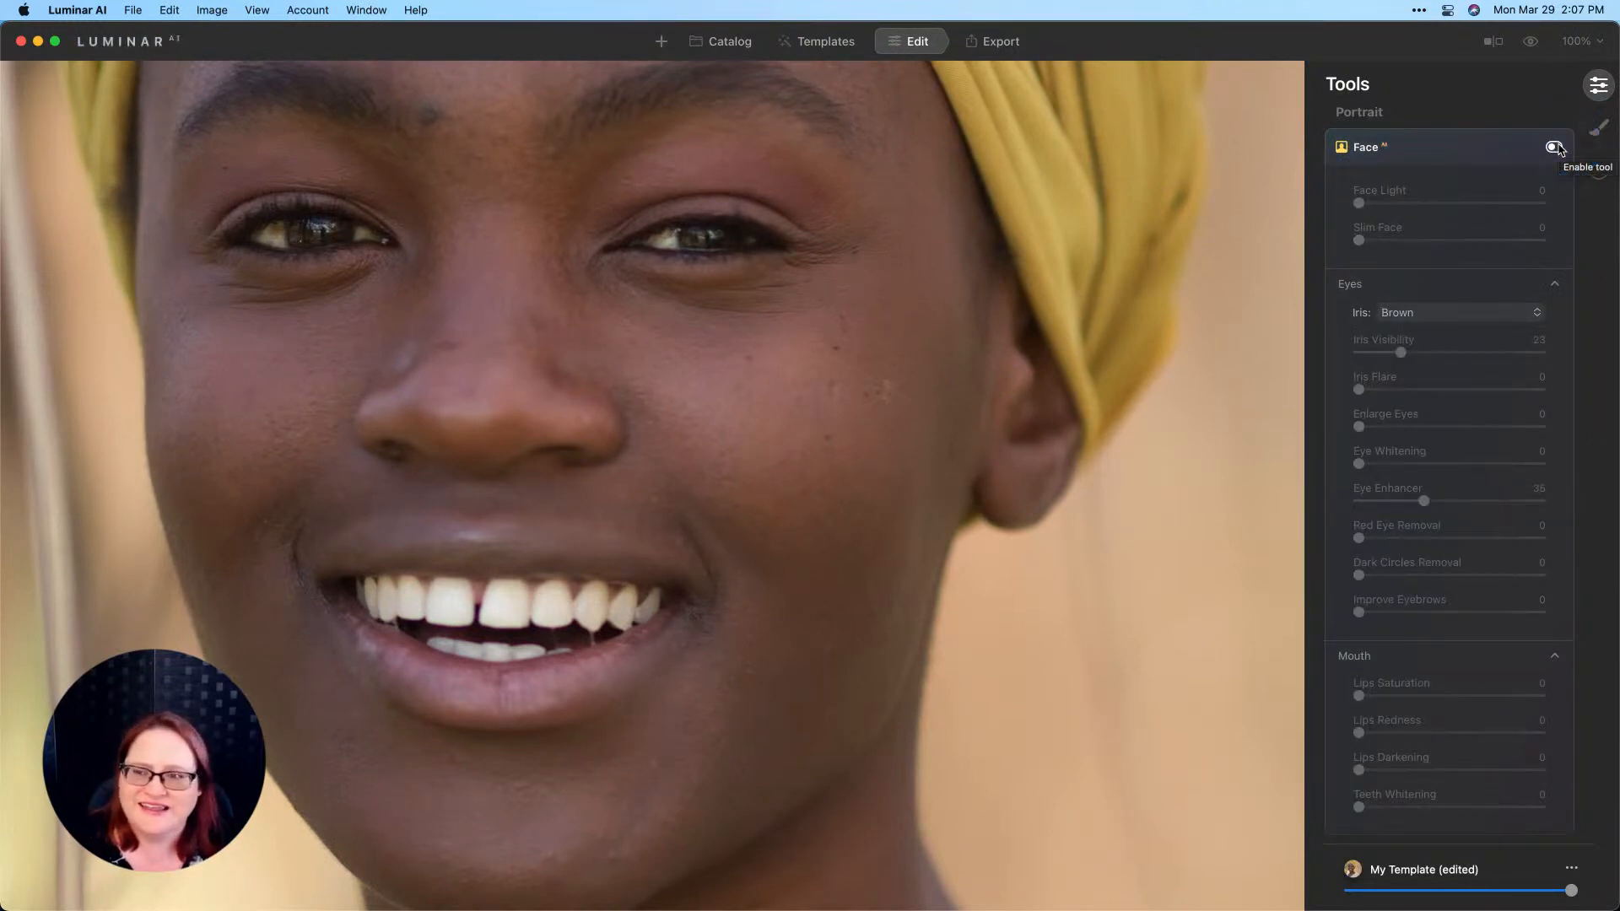
left_click(1556, 148)
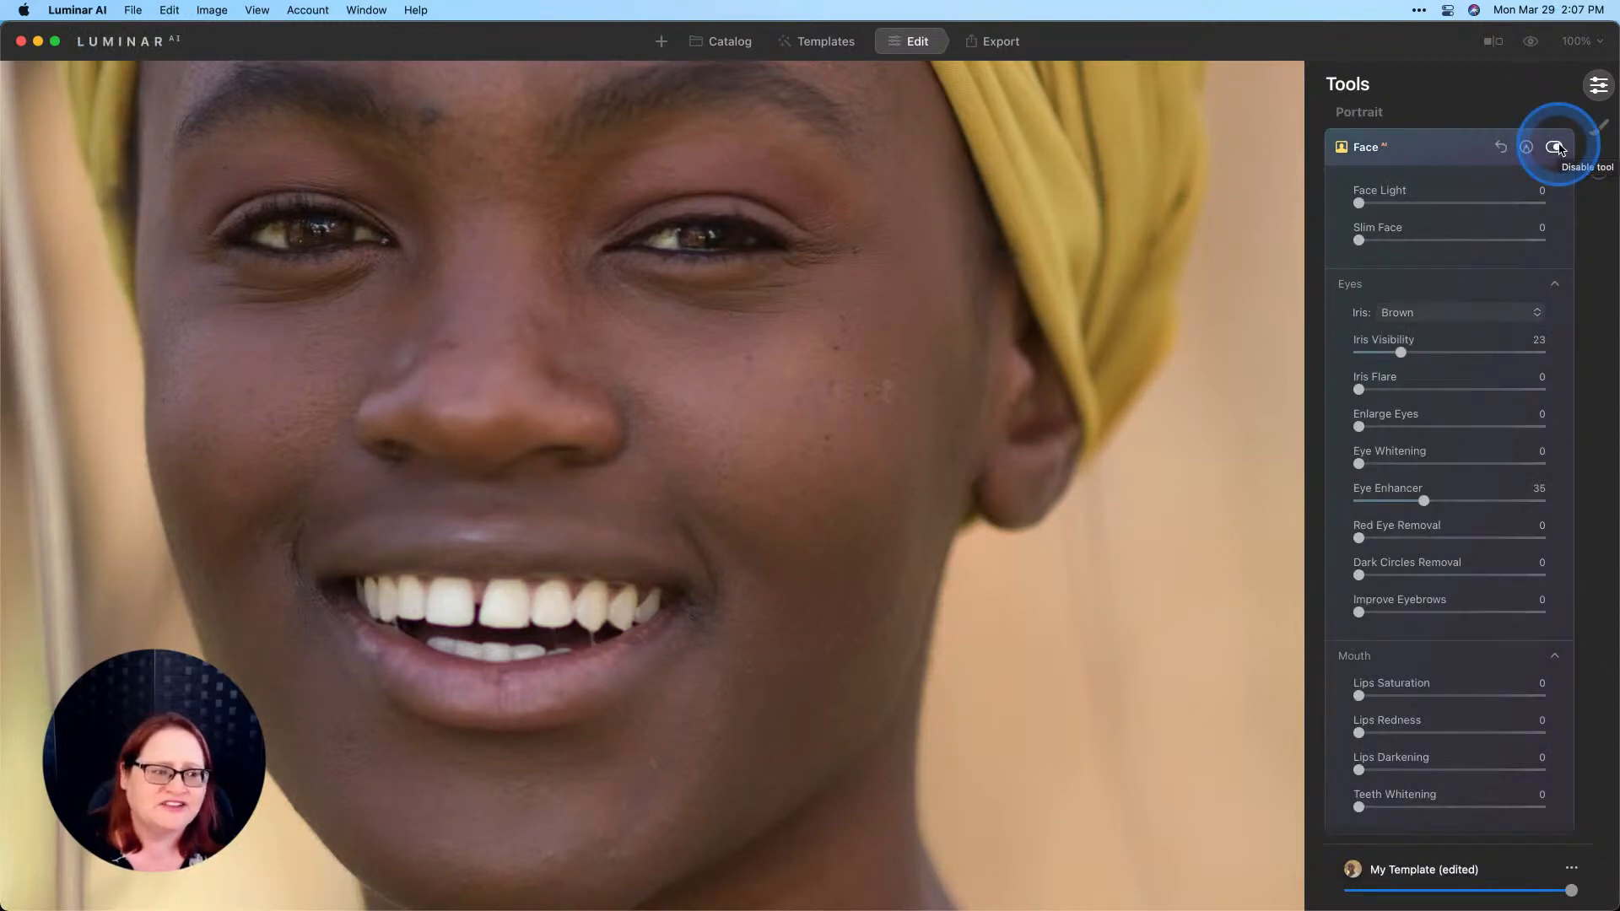
Step: Set Iris Flare to 56 and Dark Circles Removal to 48 for the woman's eyes
left_click_drag(1359, 389, 1465, 387)
left_click(1399, 588)
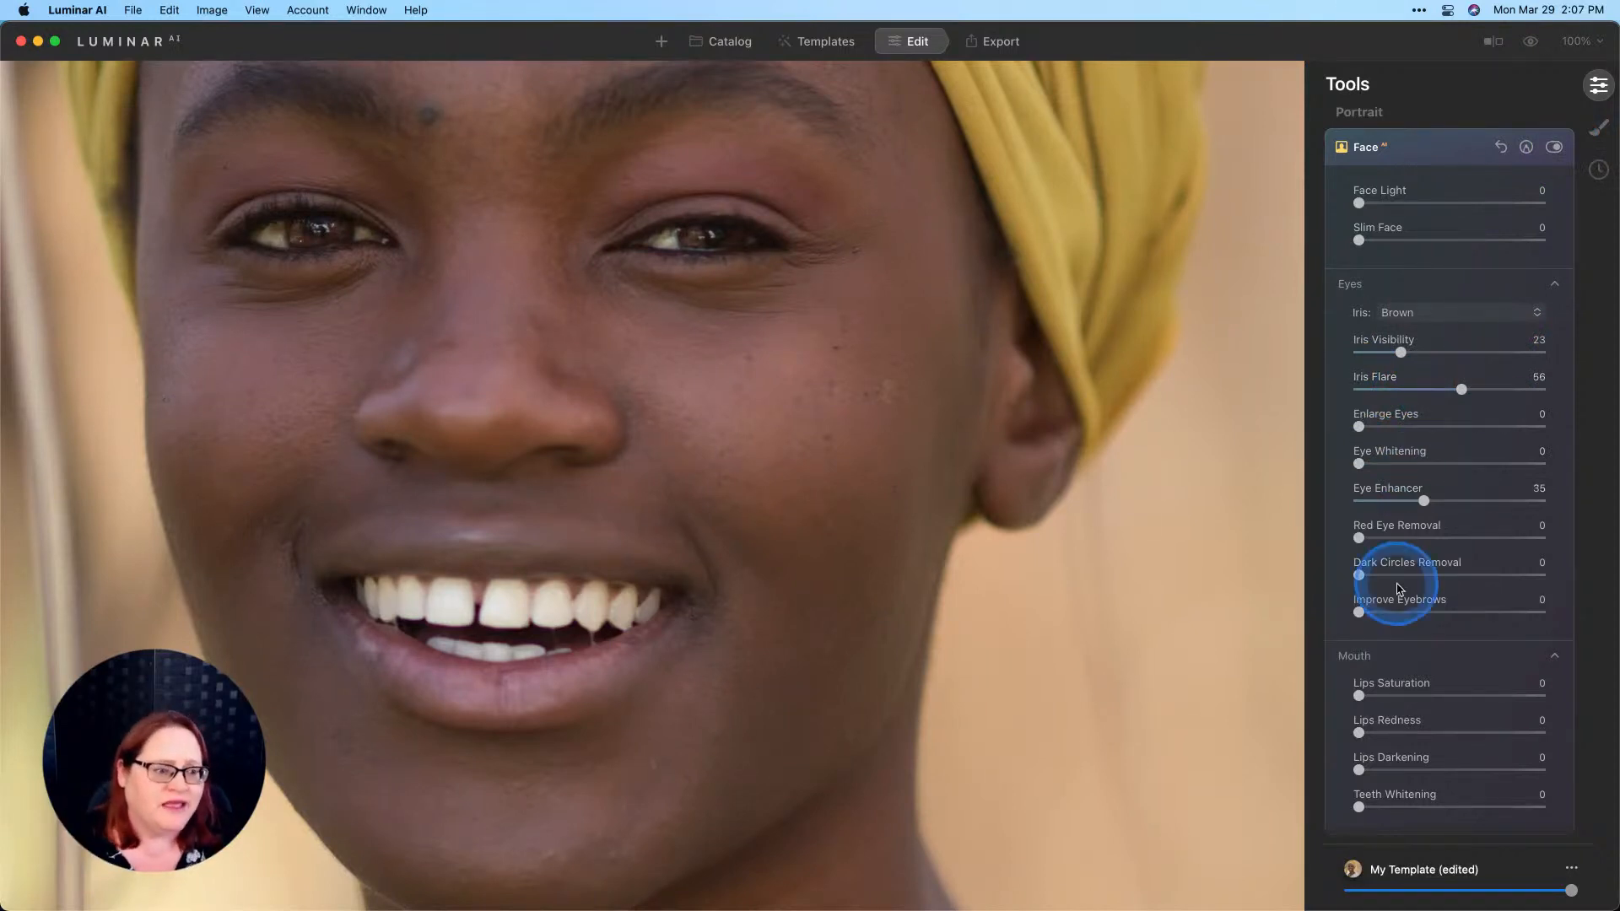
left_click_drag(1359, 575, 1458, 577)
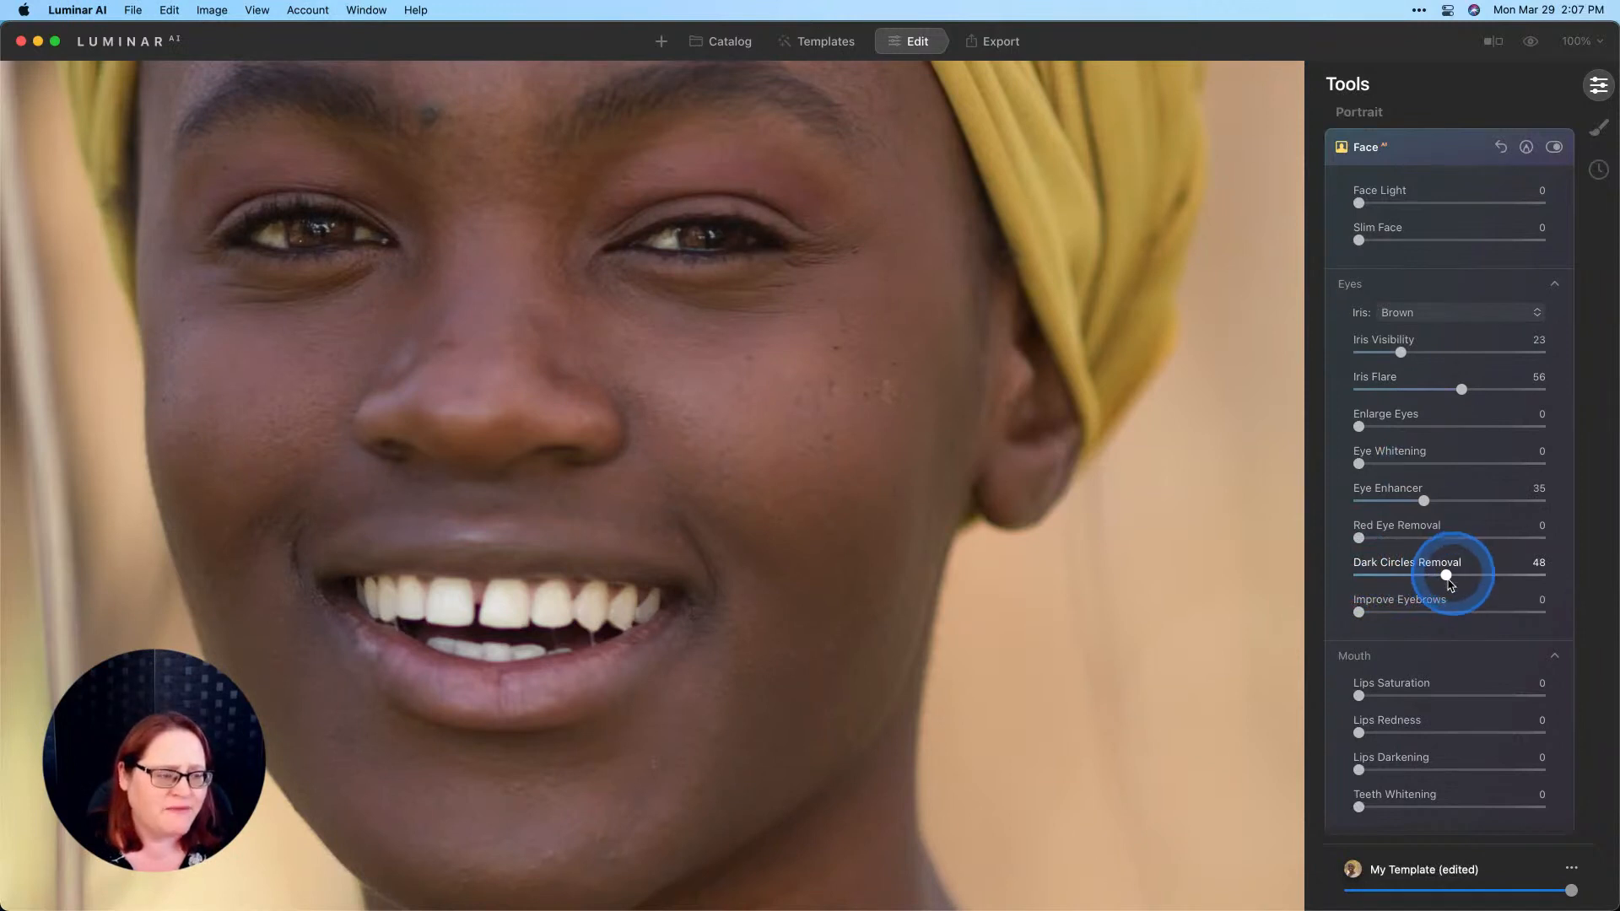
Step: Compare the whole photo fitted to the screen with the Face AI tool disabled and enabled
key("super+0")
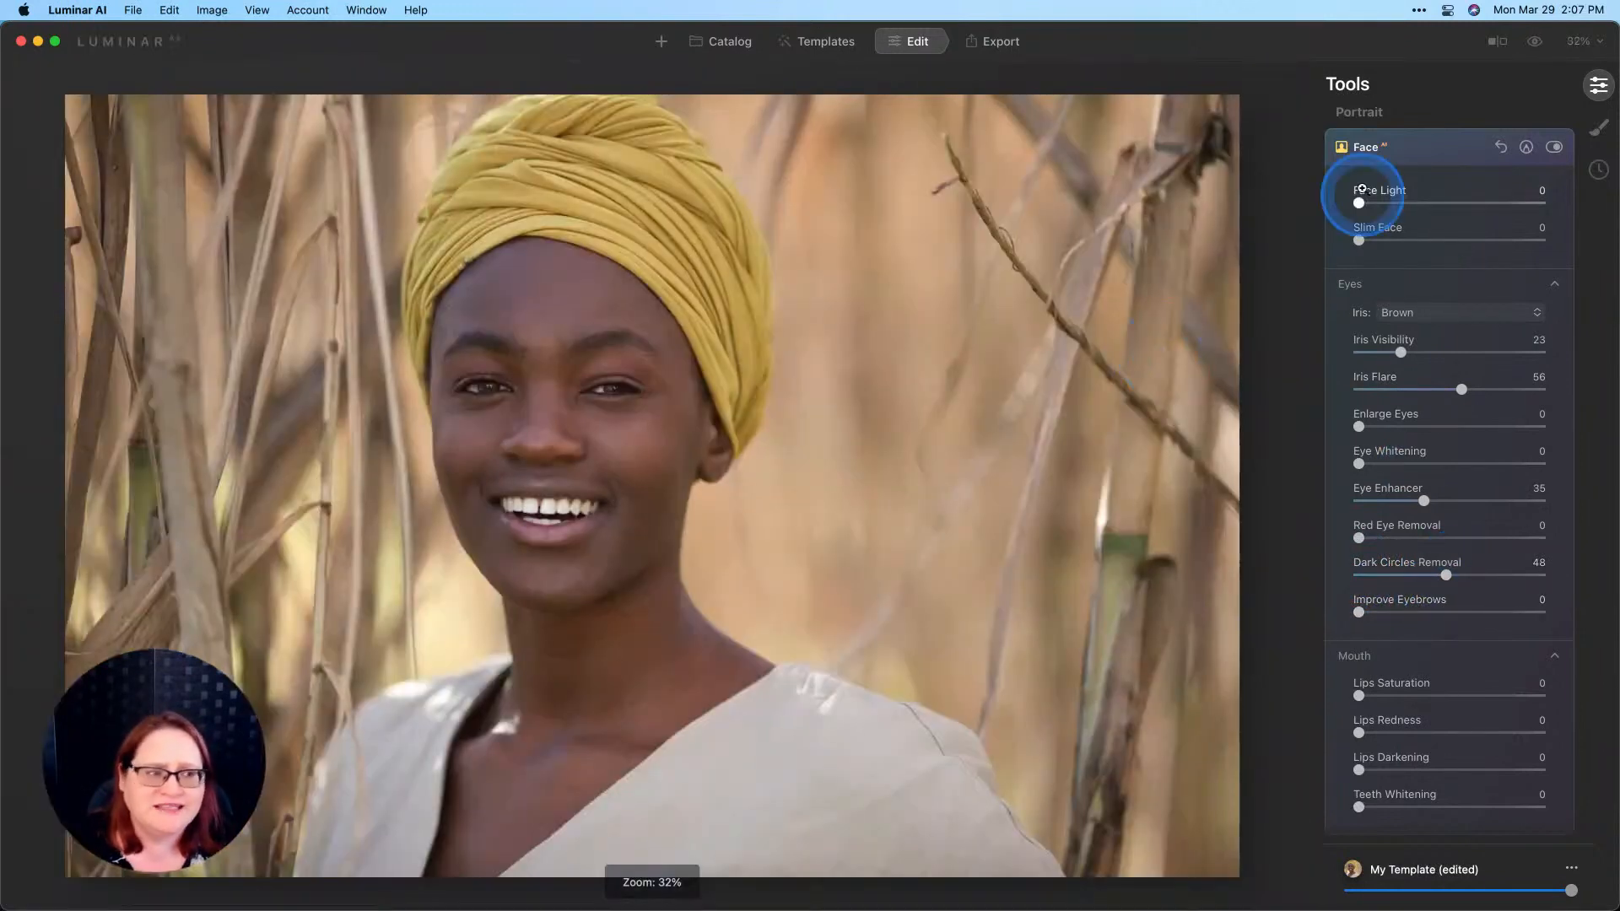
left_click(1556, 149)
left_click(1555, 148)
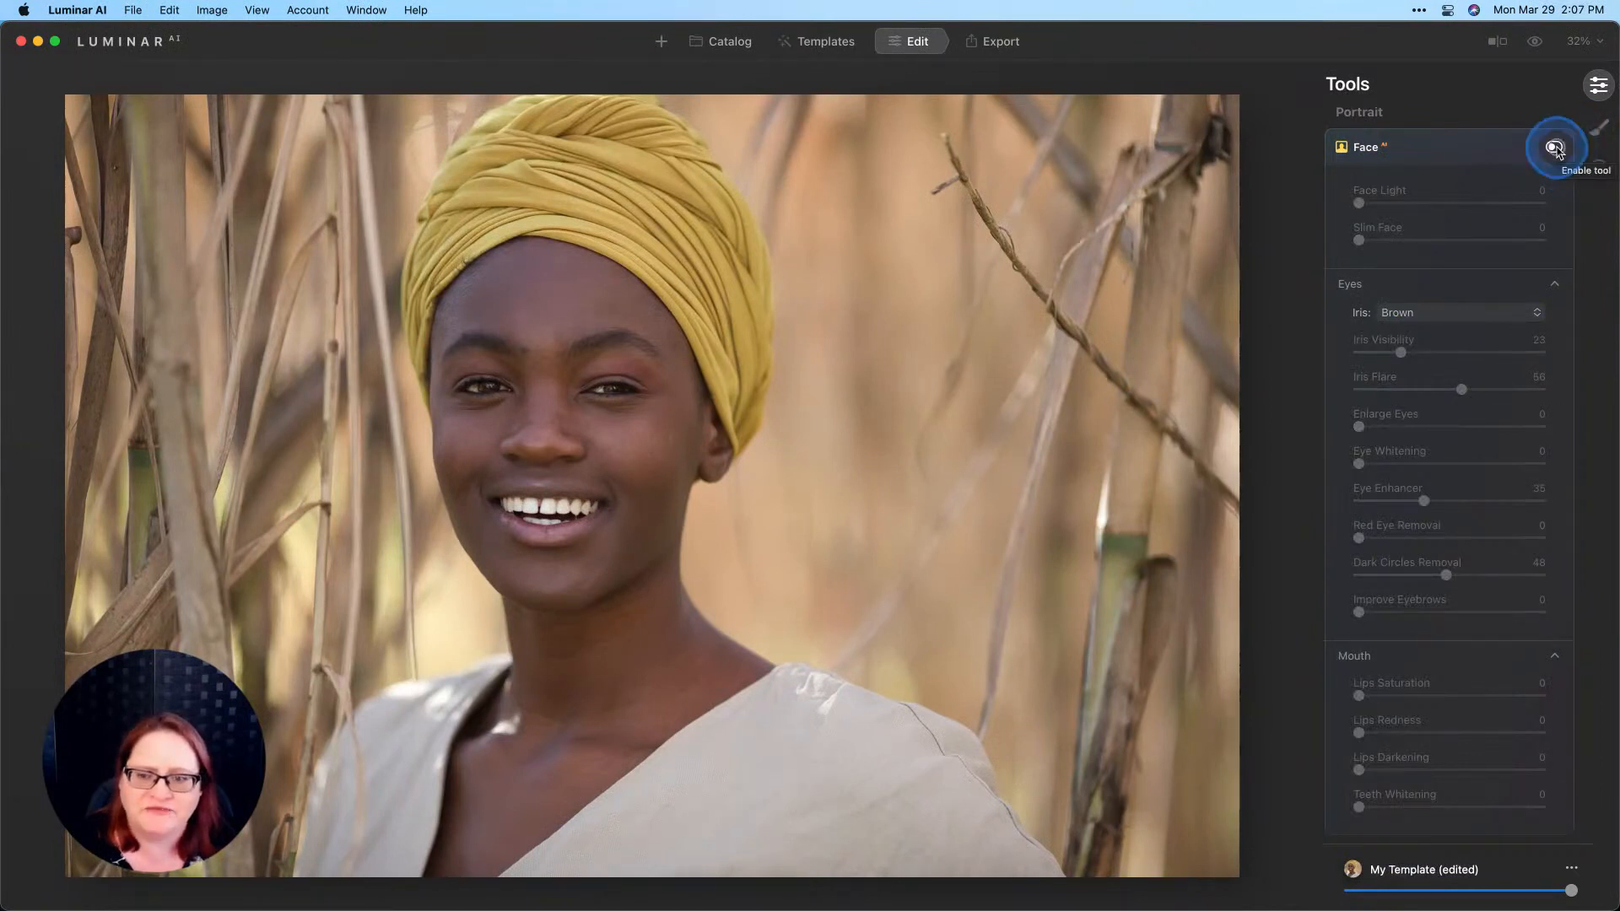